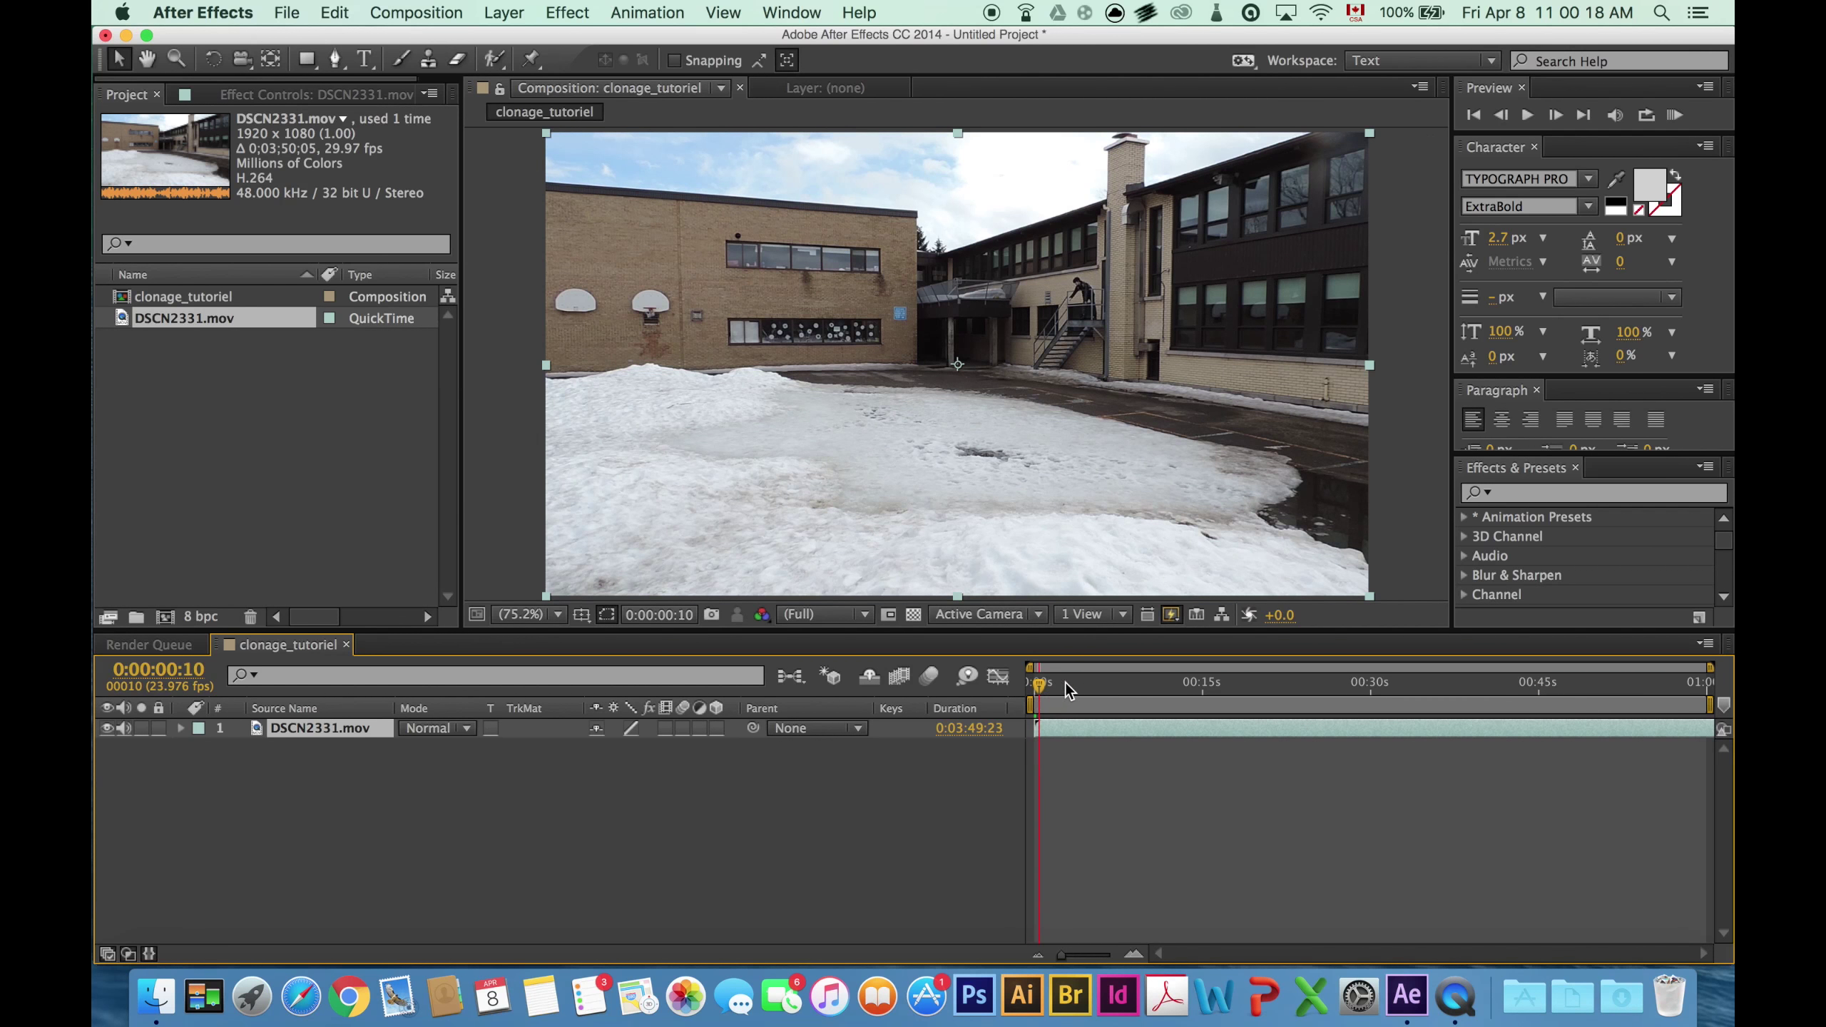
- Split the DSCN2331.mov layer at 0:00:15:17
drag(1064, 683, 1209, 683)
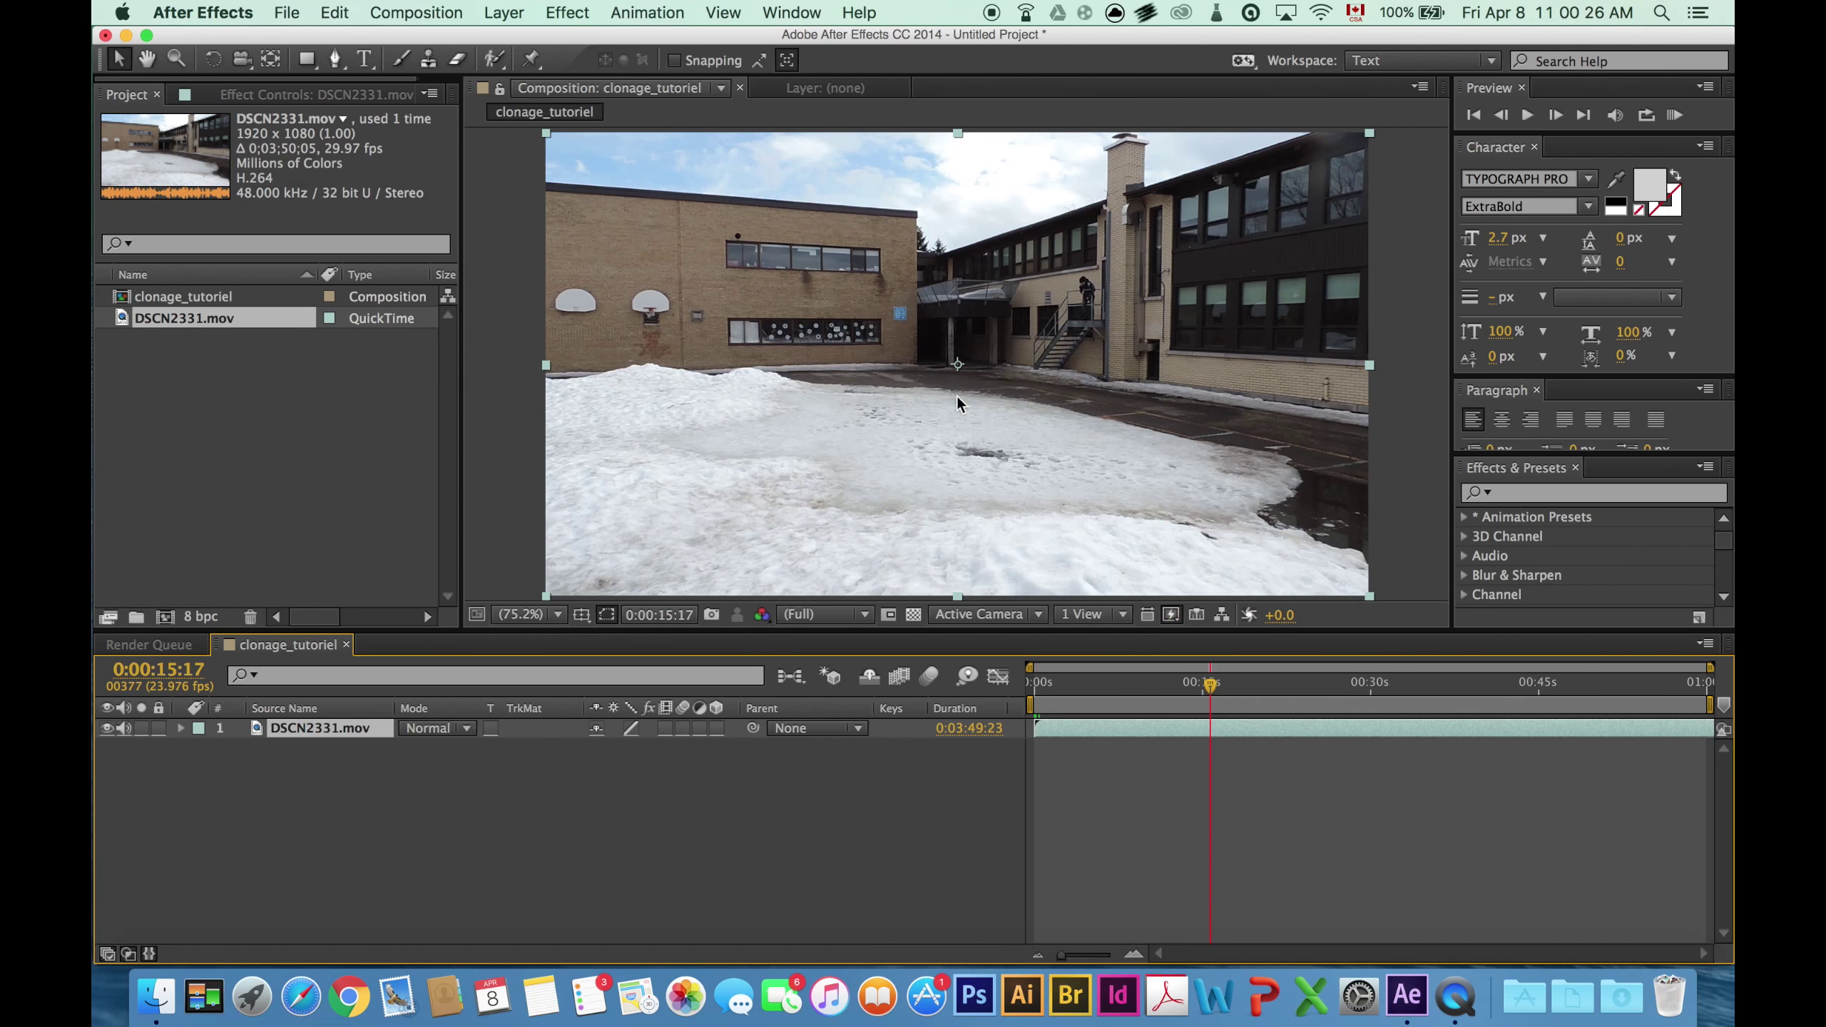
click(1129, 956)
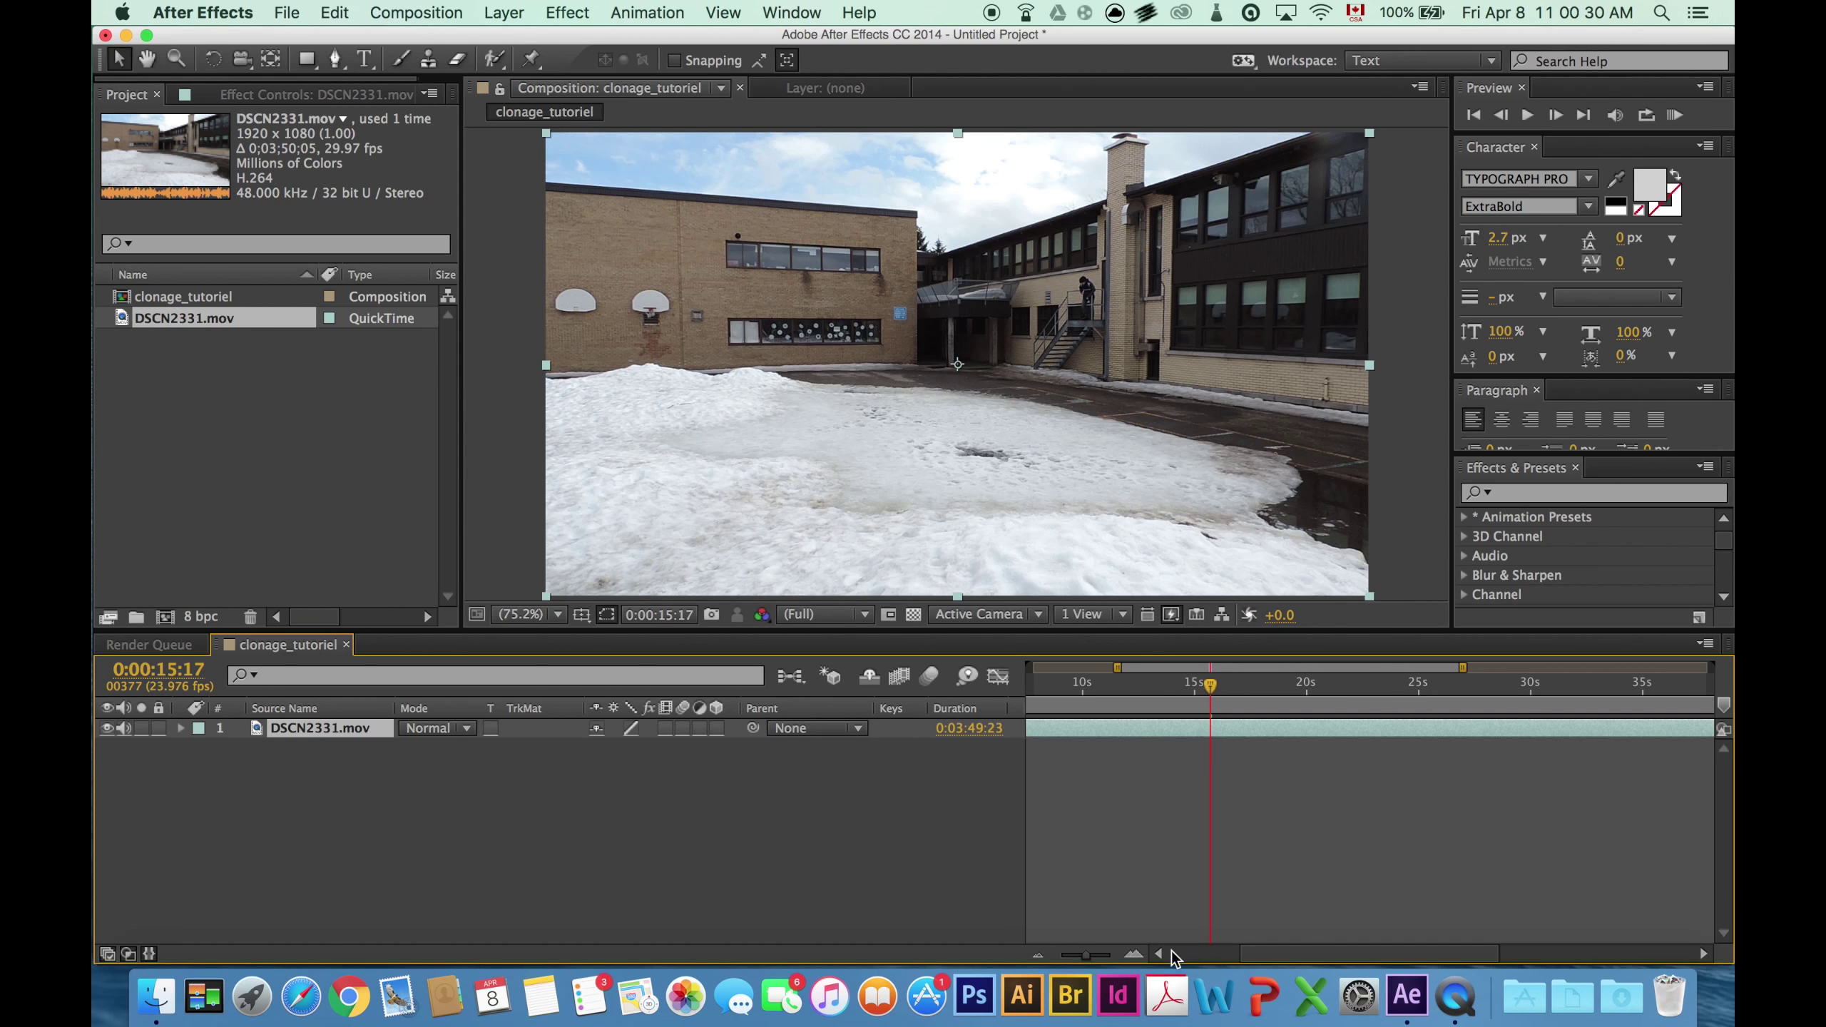
click(1133, 956)
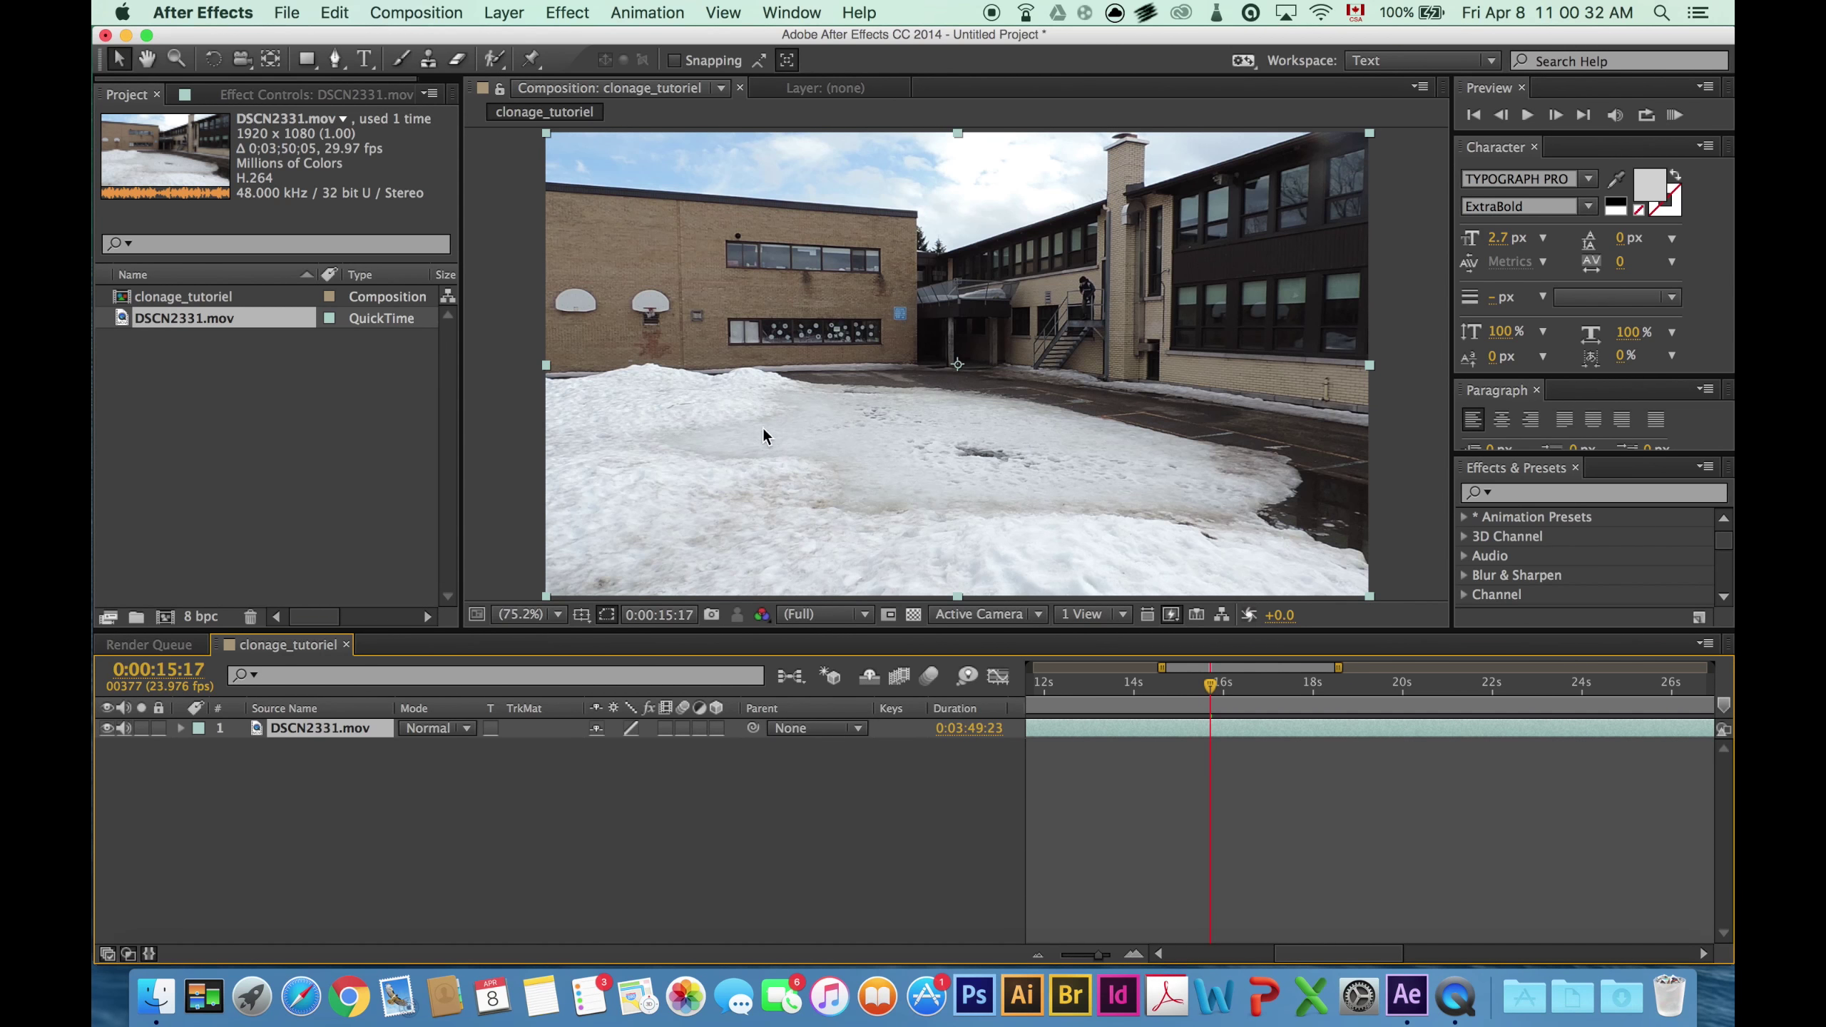
click(334, 12)
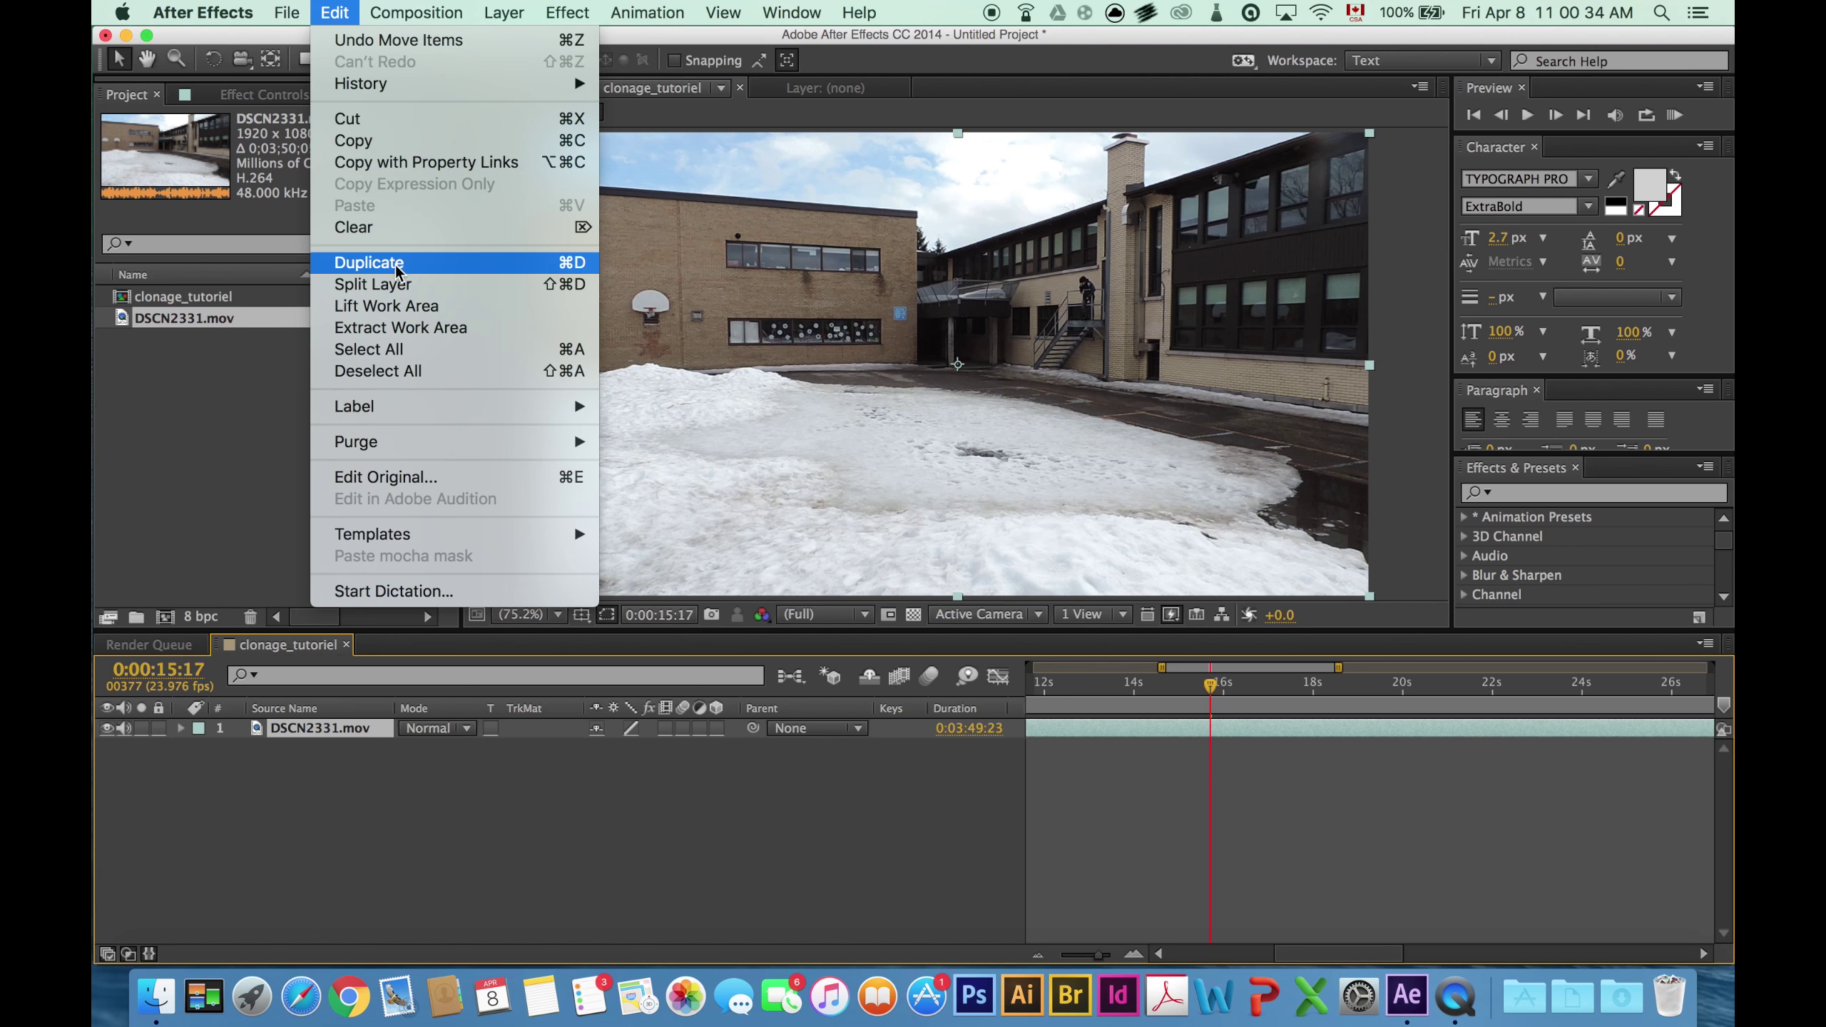
click(402, 290)
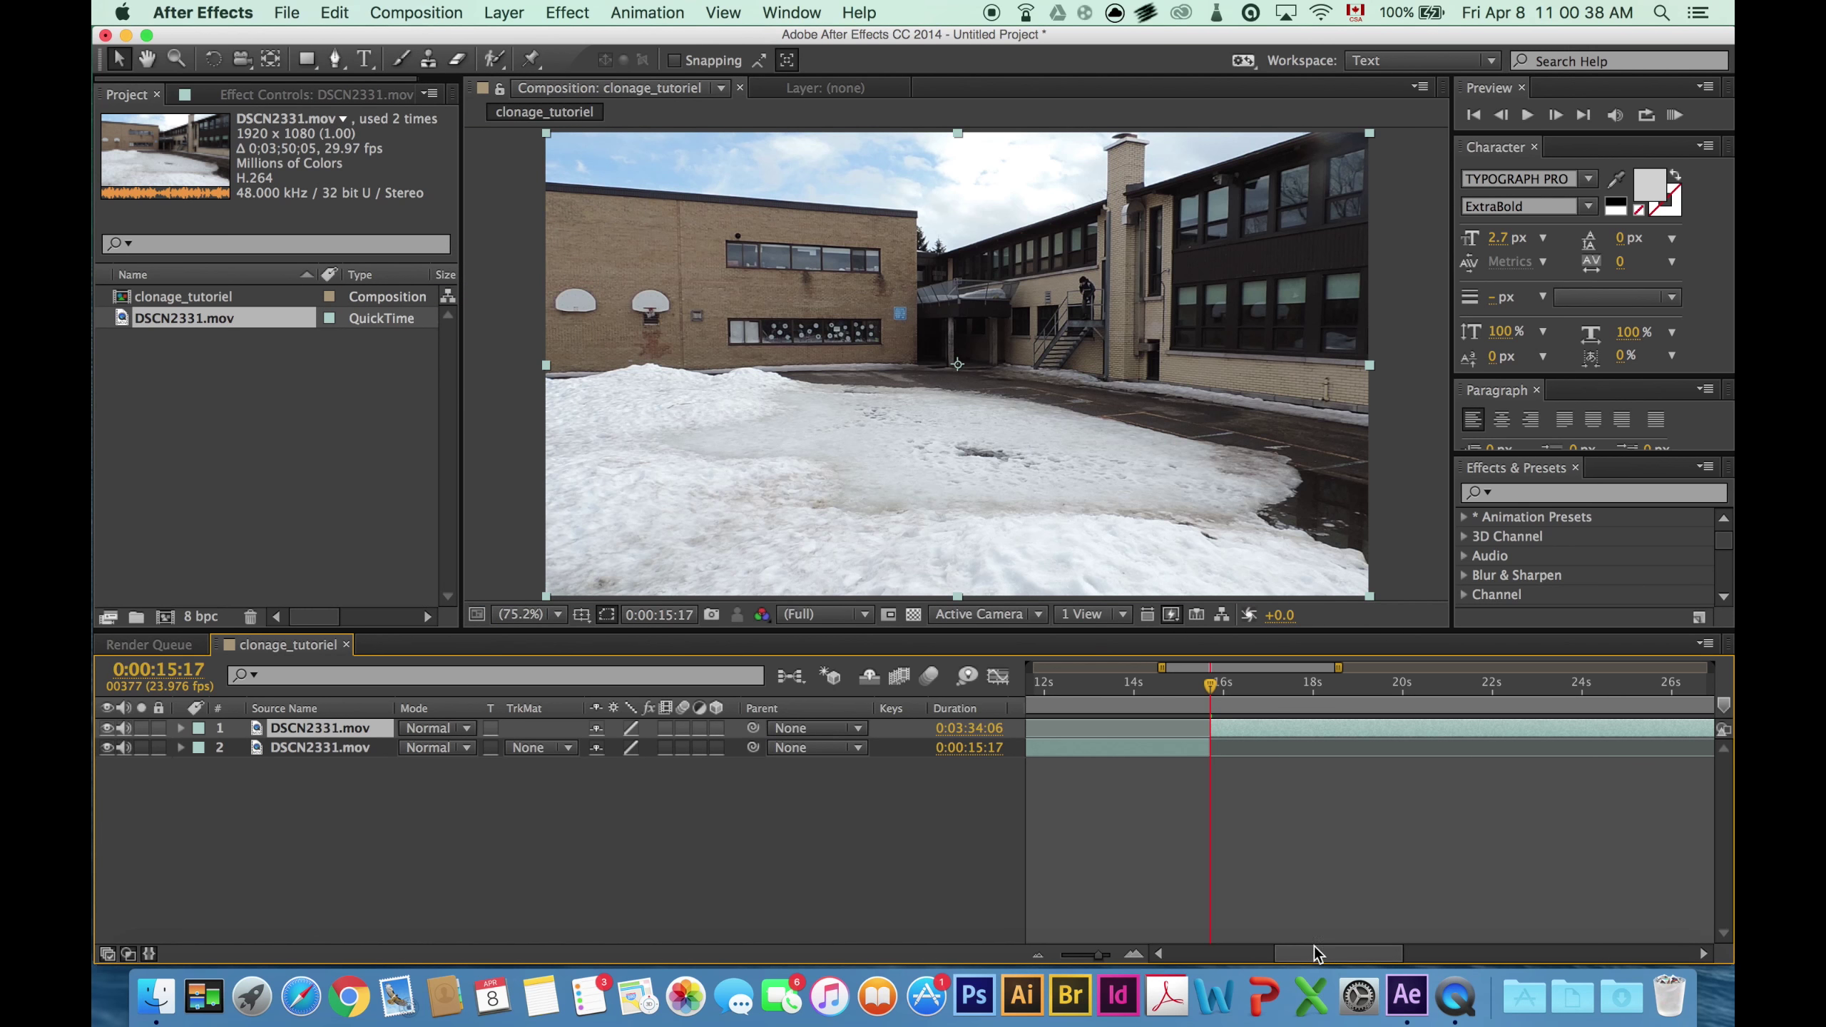
- Shift the segment after the split back so it starts at the beginning of the composition
drag(1313, 947, 1249, 948)
drag(1570, 728, 1459, 708)
drag(1215, 957, 1305, 957)
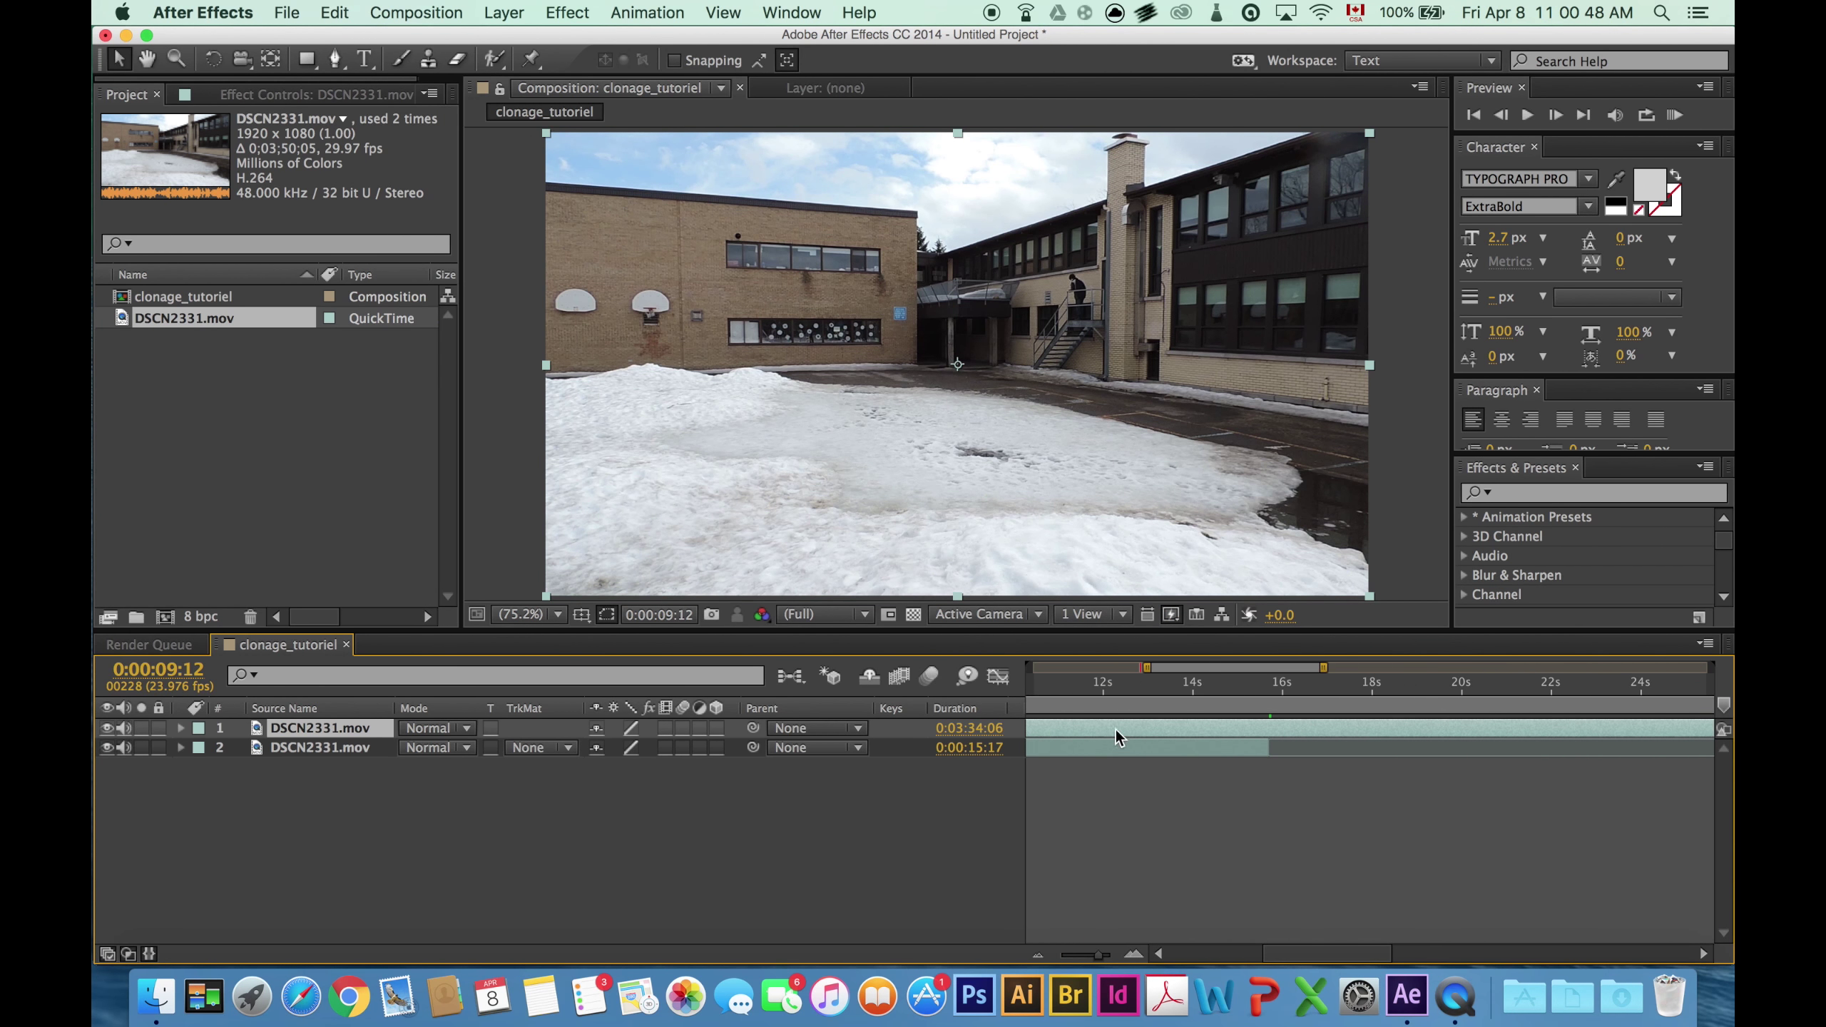
- Split the top layer at 0:00:21:02 and delete the portion before the cut
drag(1111, 691, 1511, 696)
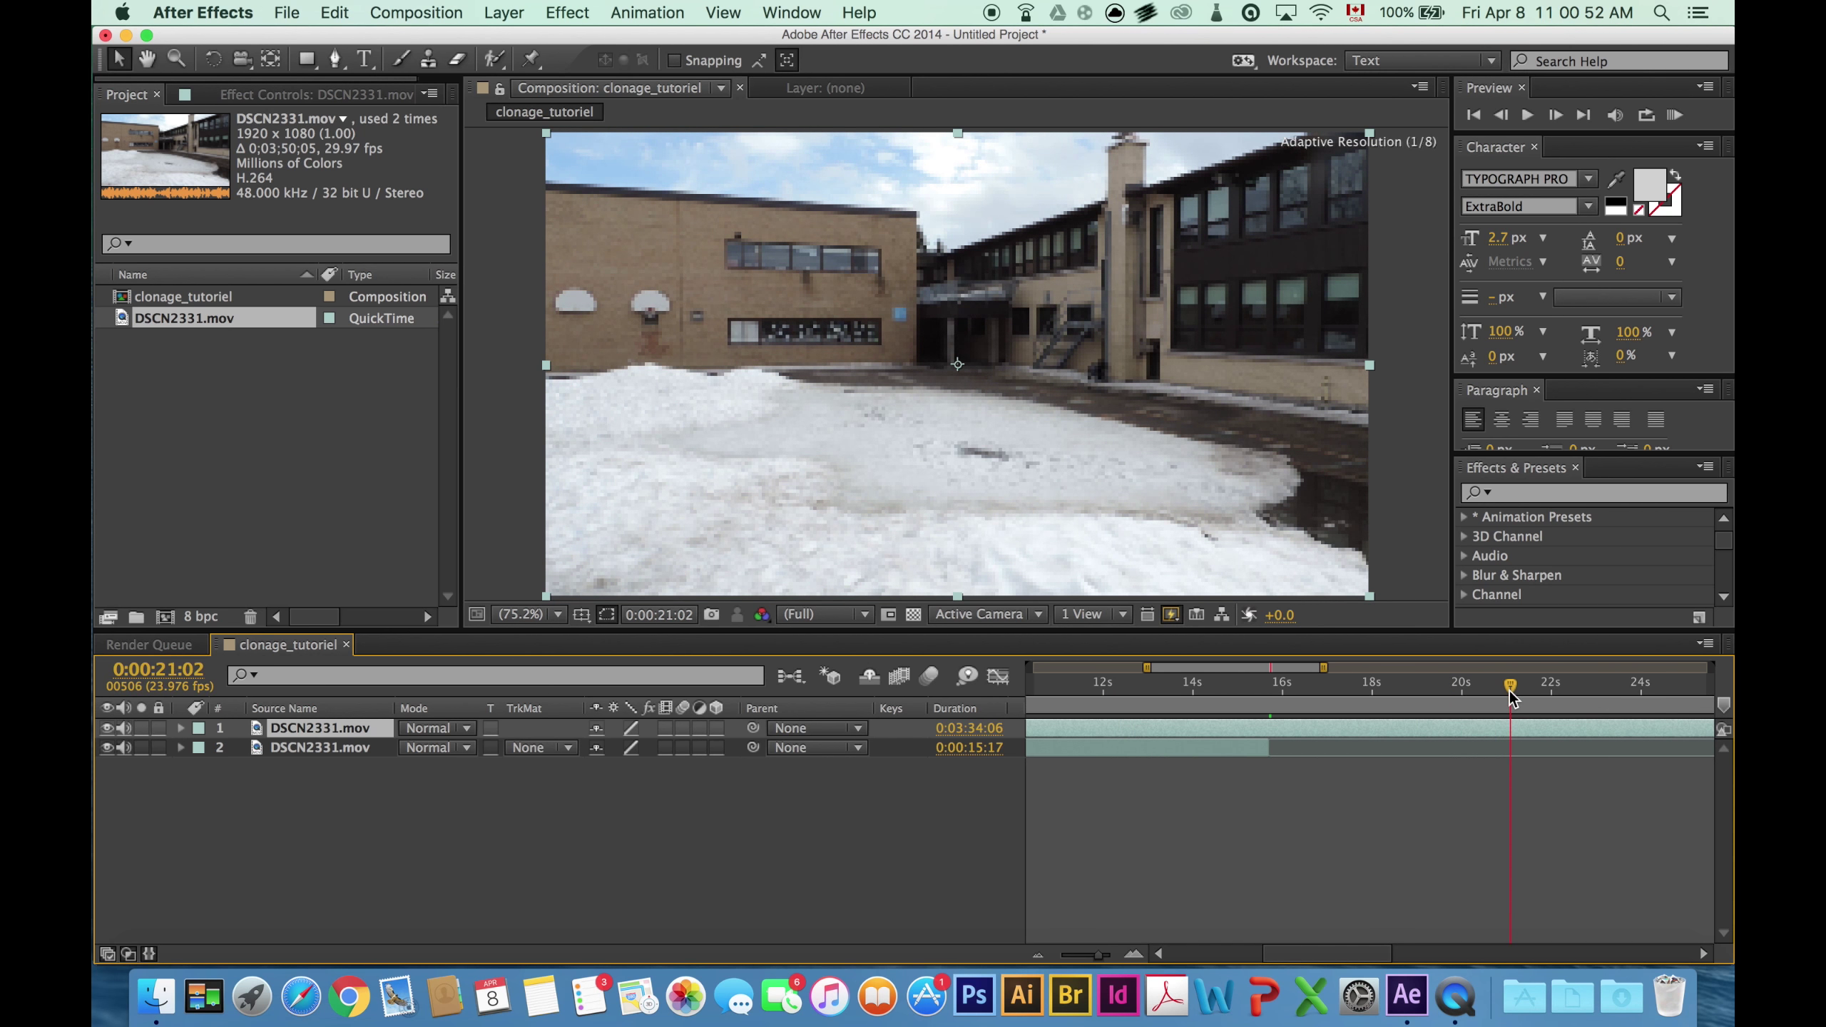
click(350, 13)
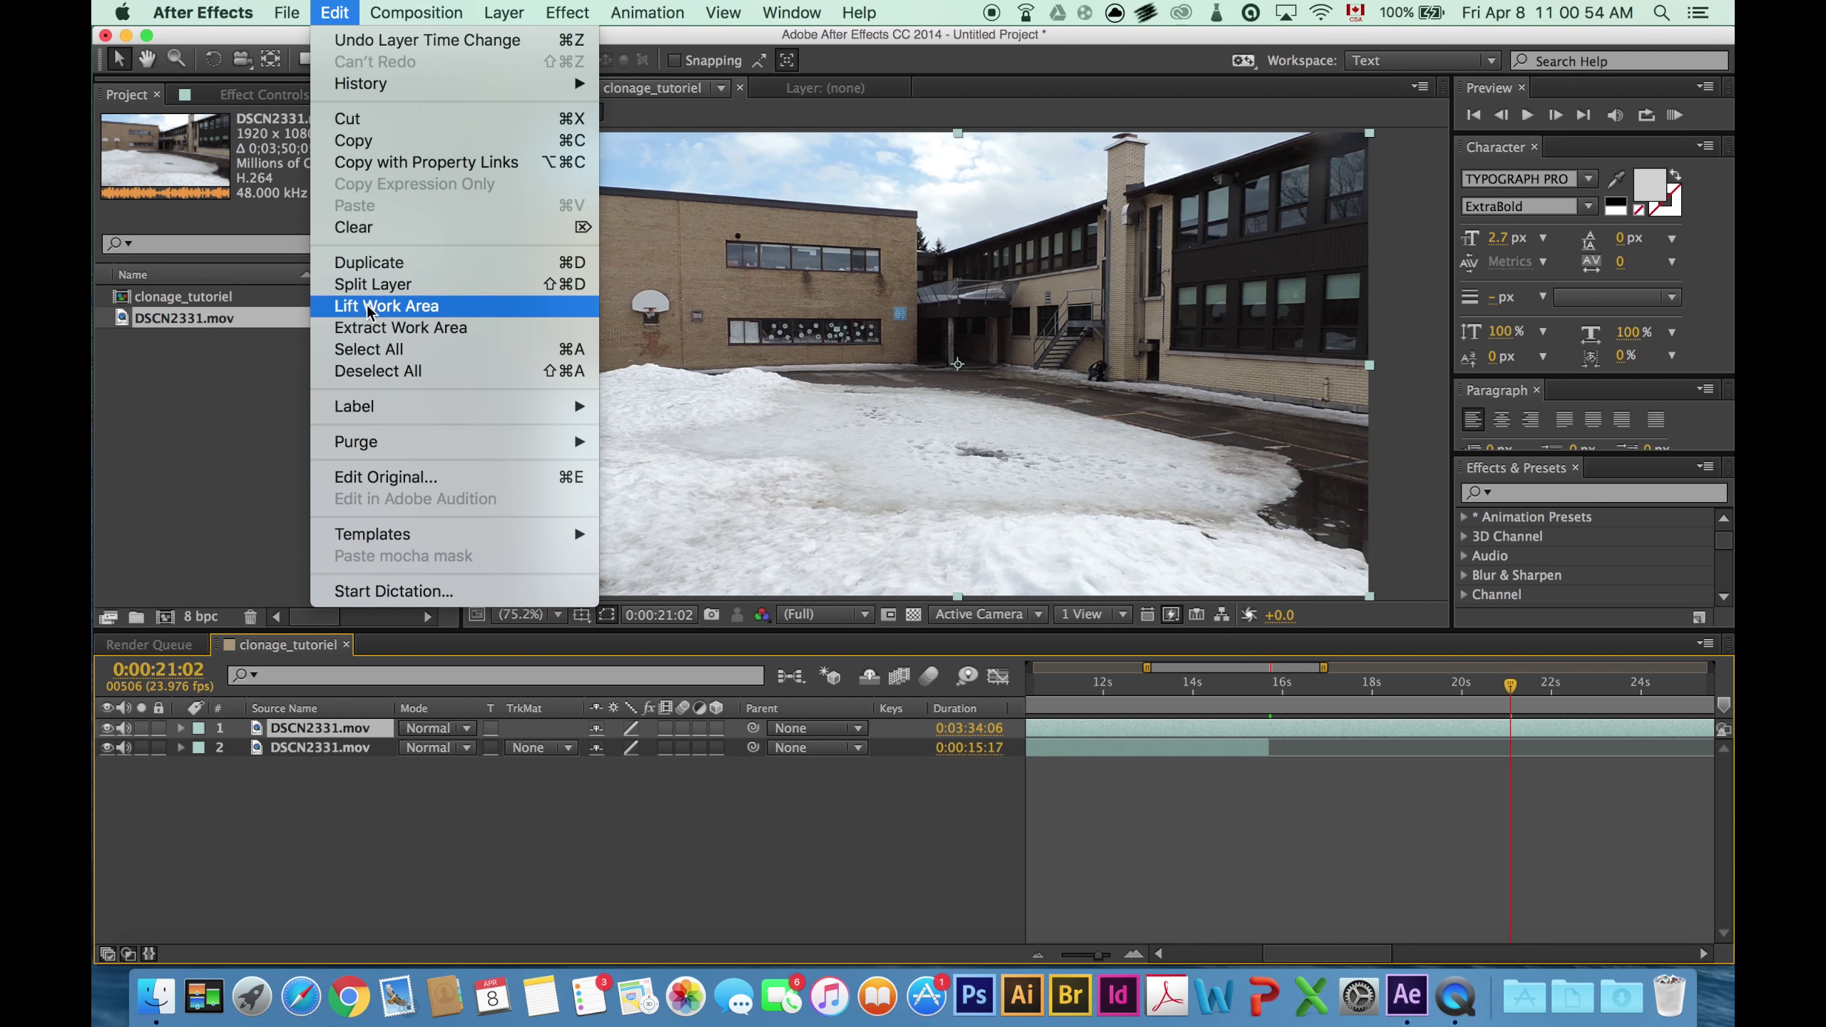
click(359, 280)
click(1415, 748)
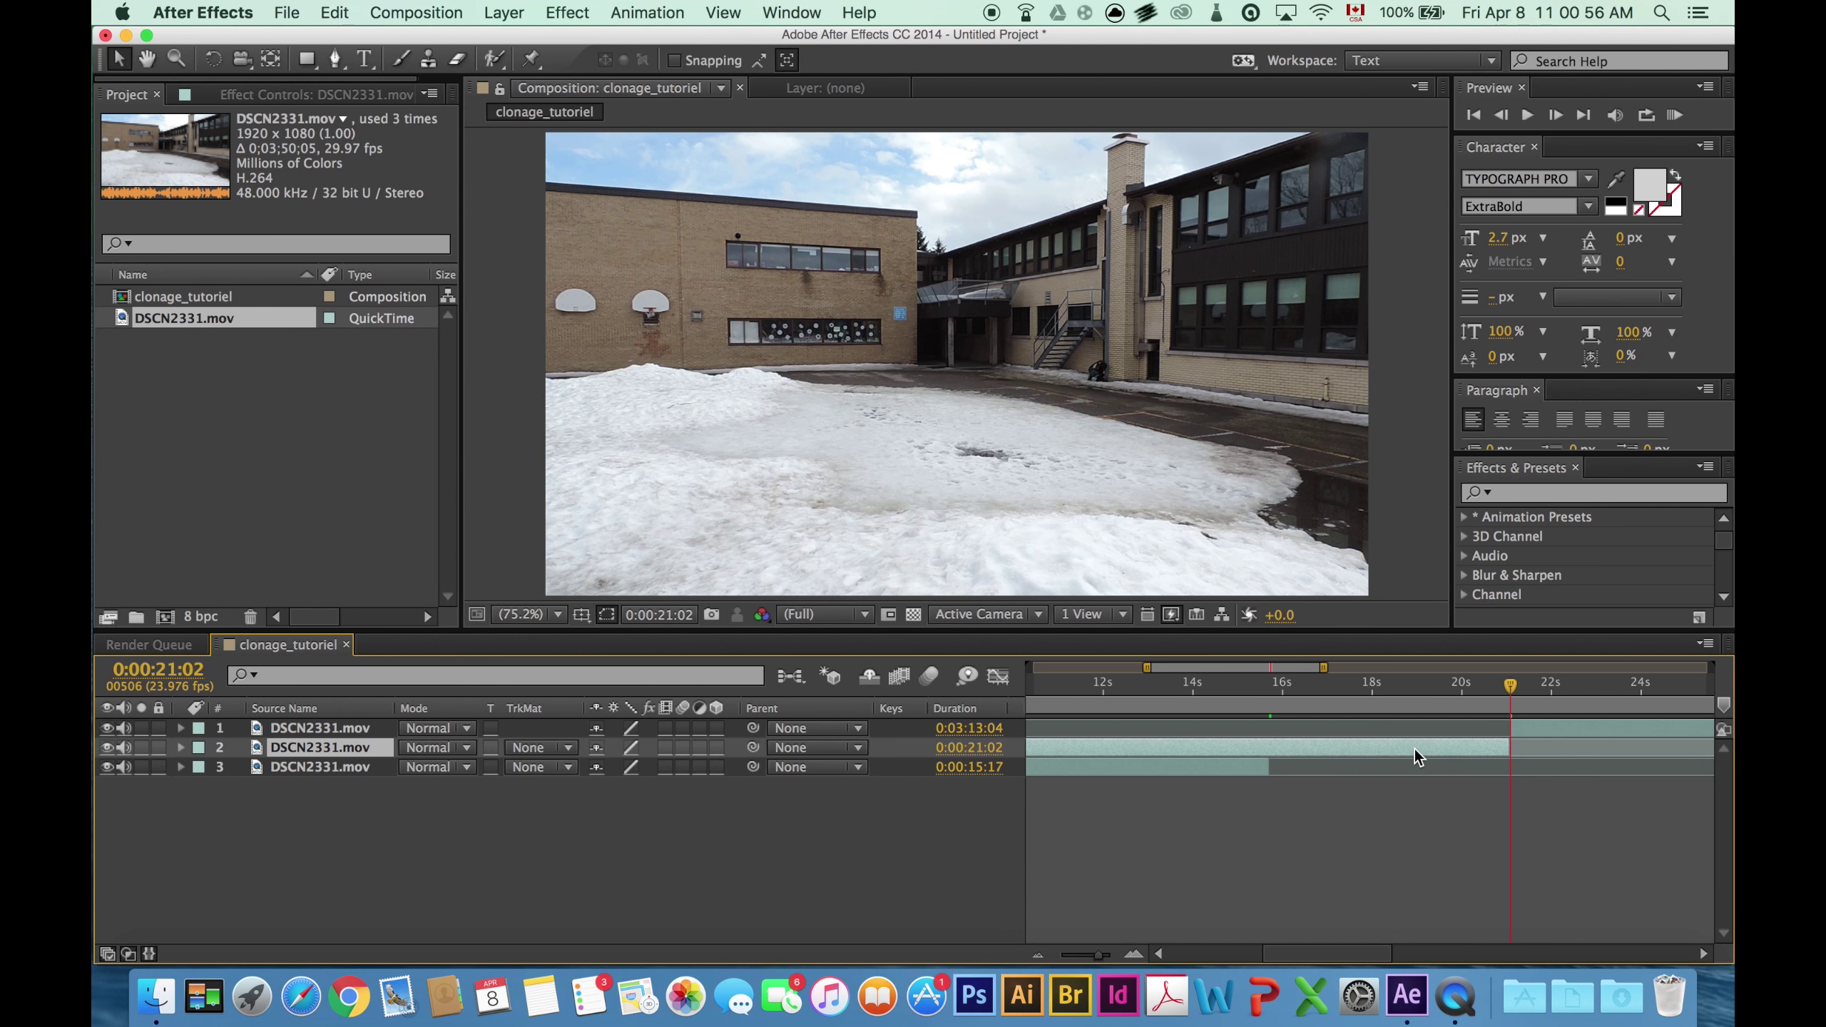
key(Delete)
- Shift the remaining top segment to the composition start and split it at 0:00:12:15
drag(1572, 737, 1546, 698)
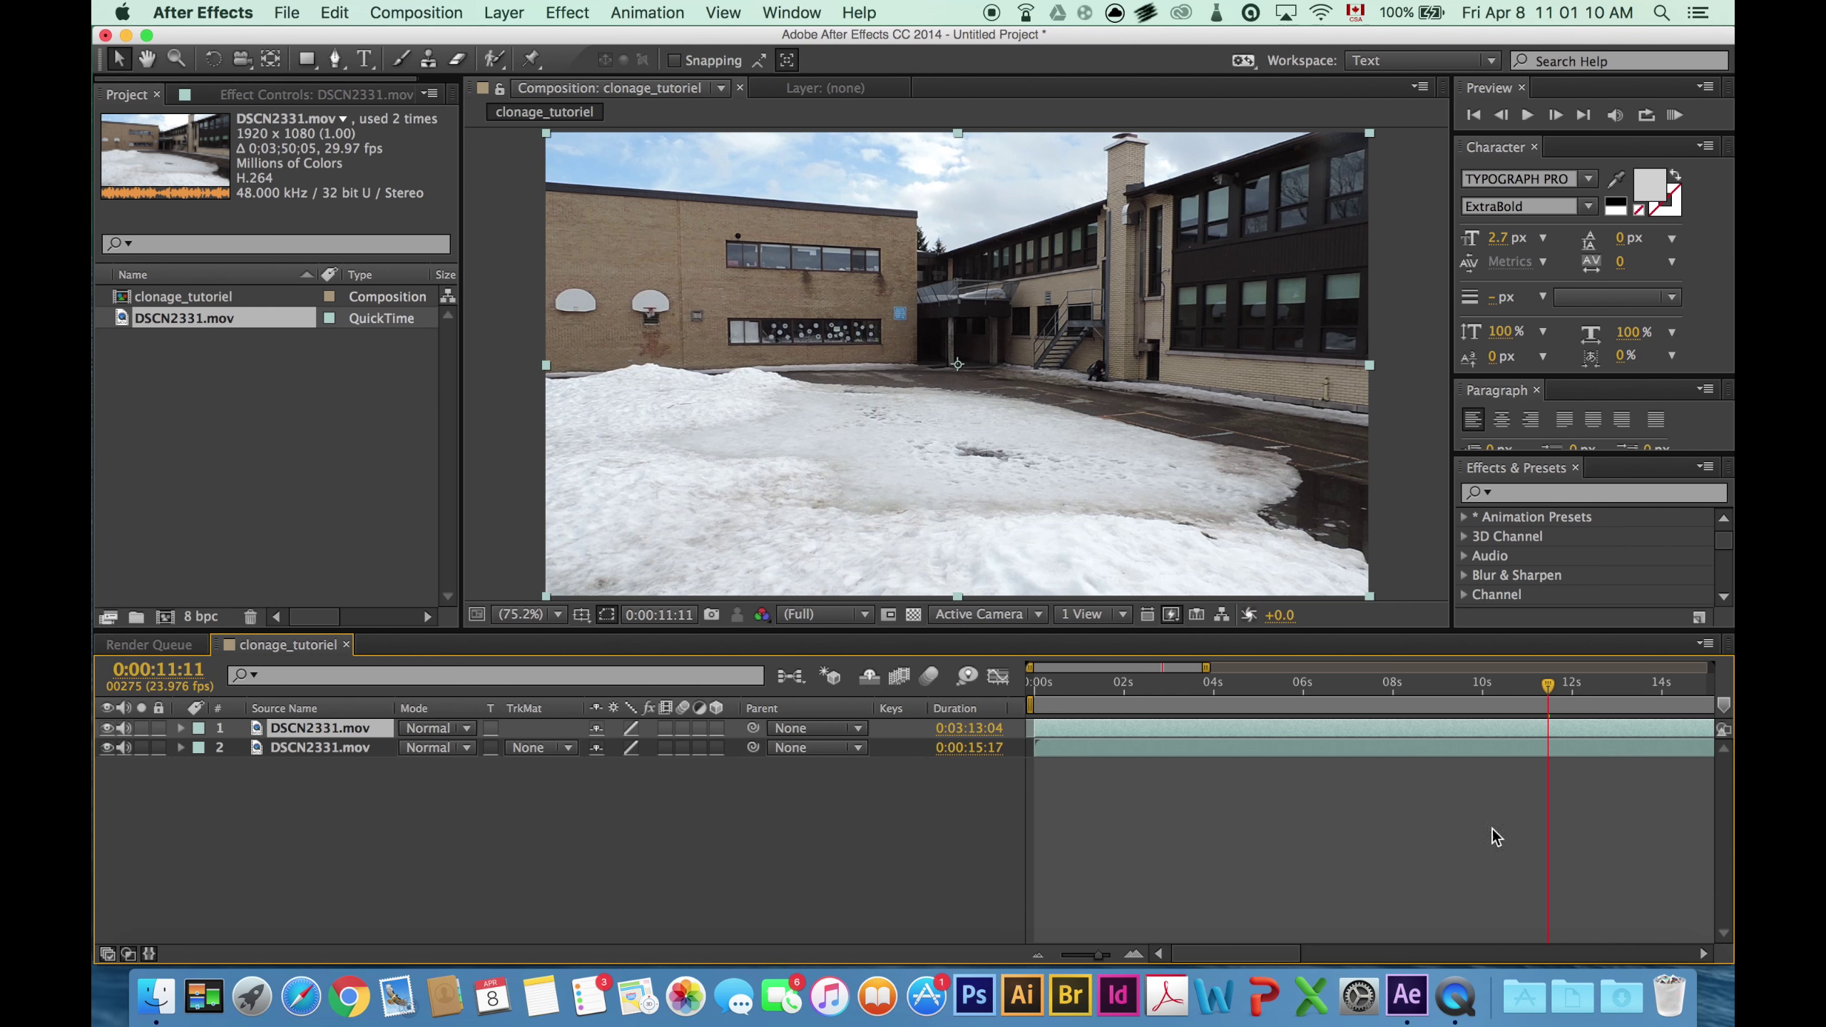
drag(1238, 954, 1327, 955)
drag(1094, 687, 1129, 722)
key(super+shift+d)
- Split the top layer at 0:00:50:08, discard the portion before the cut and align the rest with the composition start
drag(1236, 954, 1354, 955)
drag(1064, 687, 1618, 687)
scroll(964, 389, up, 3)
drag(985, 389, 929, 477)
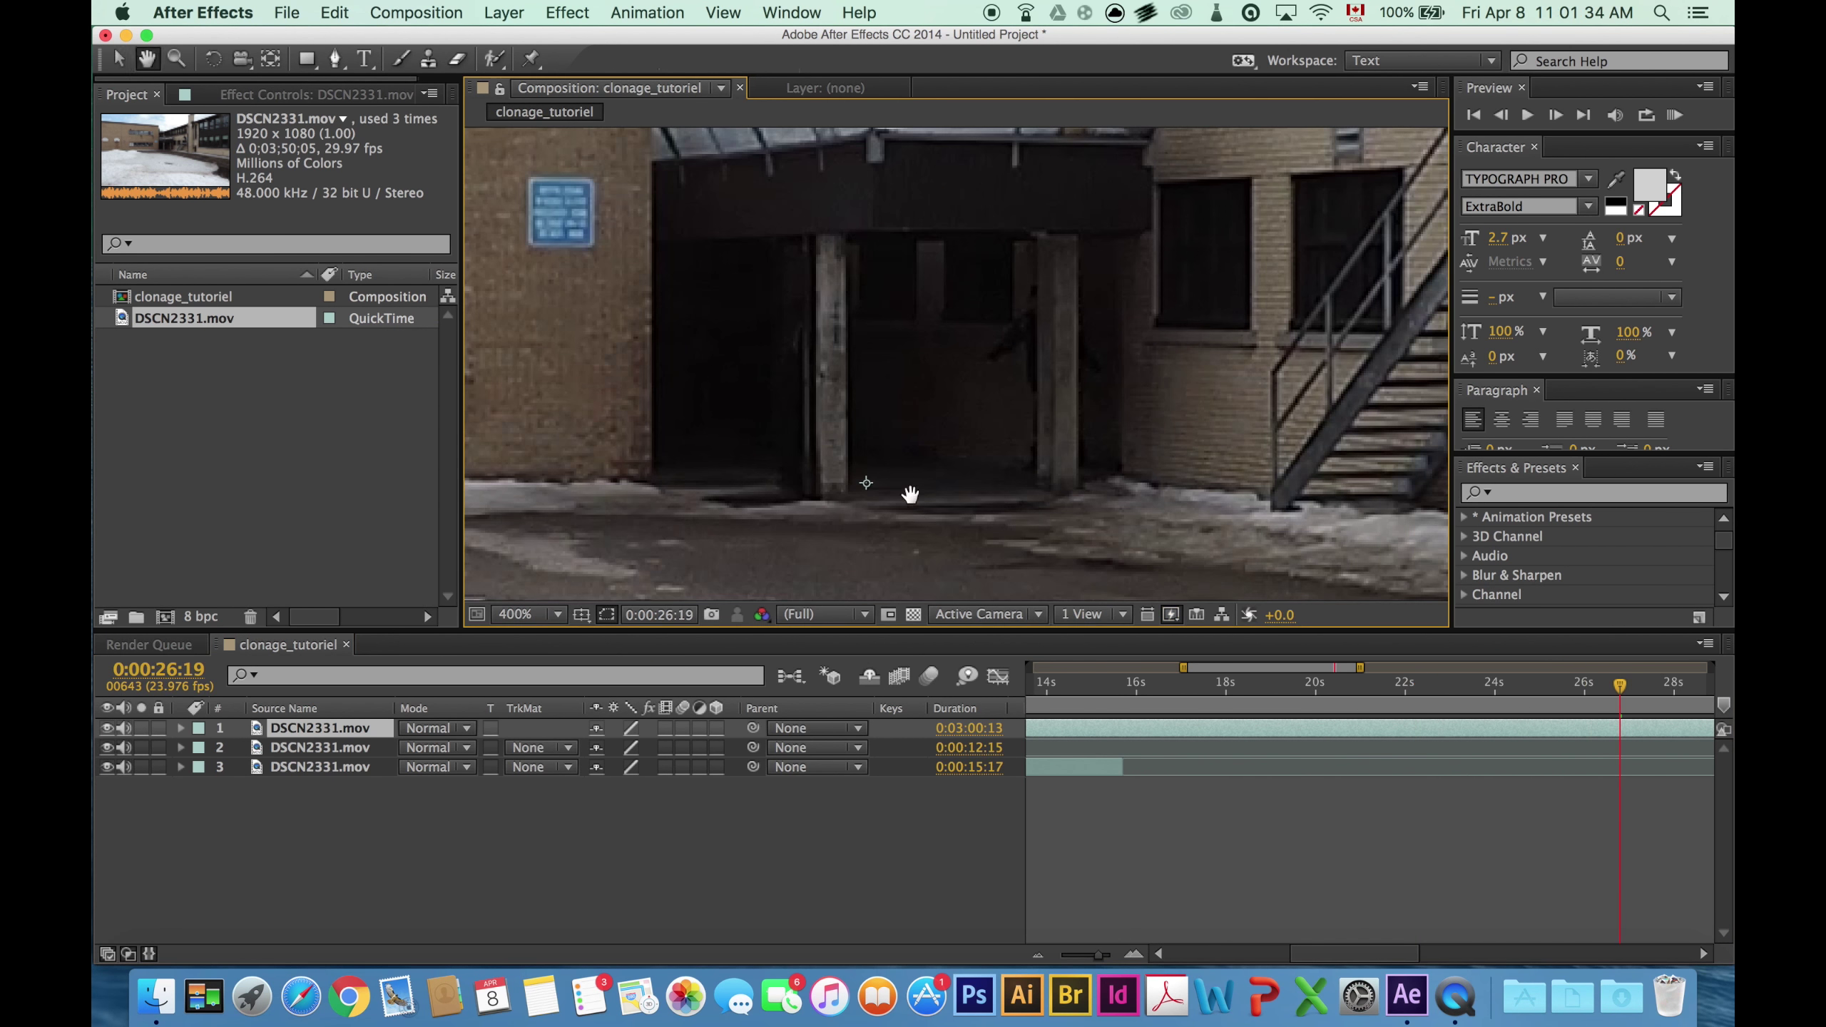
drag(1353, 954, 1551, 954)
drag(1151, 684, 1233, 672)
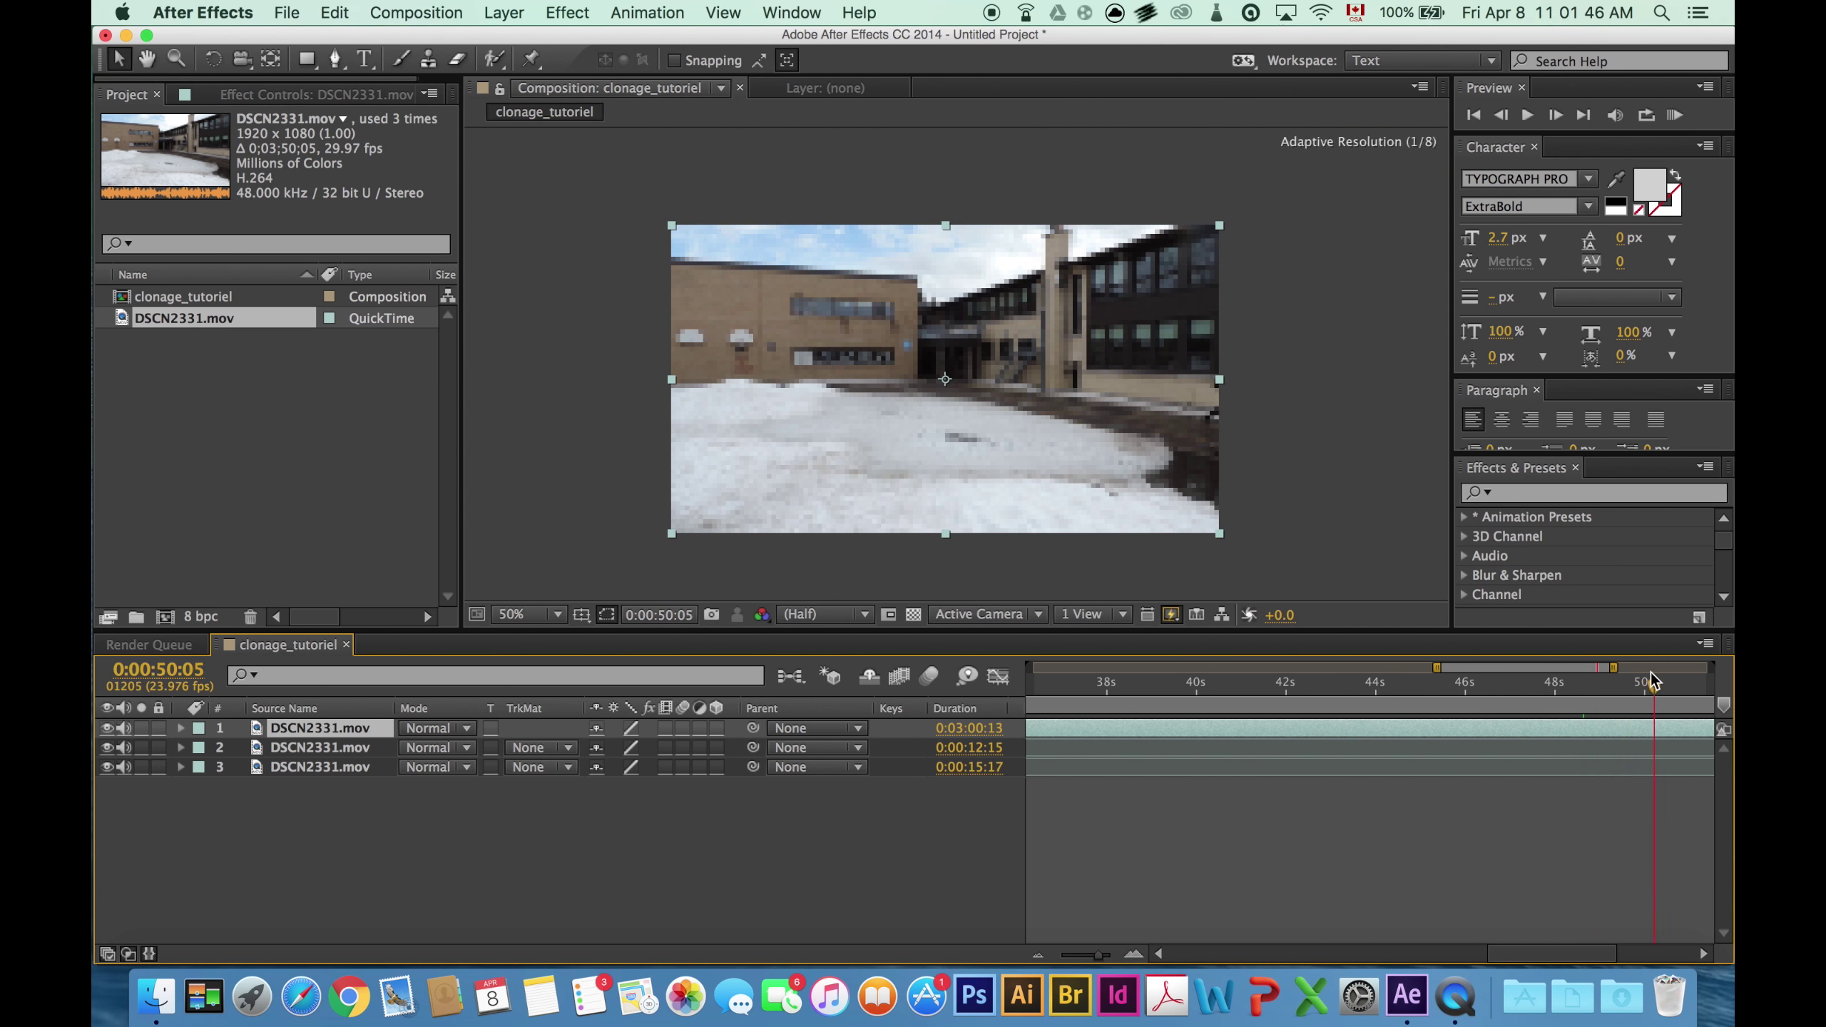
click(335, 12)
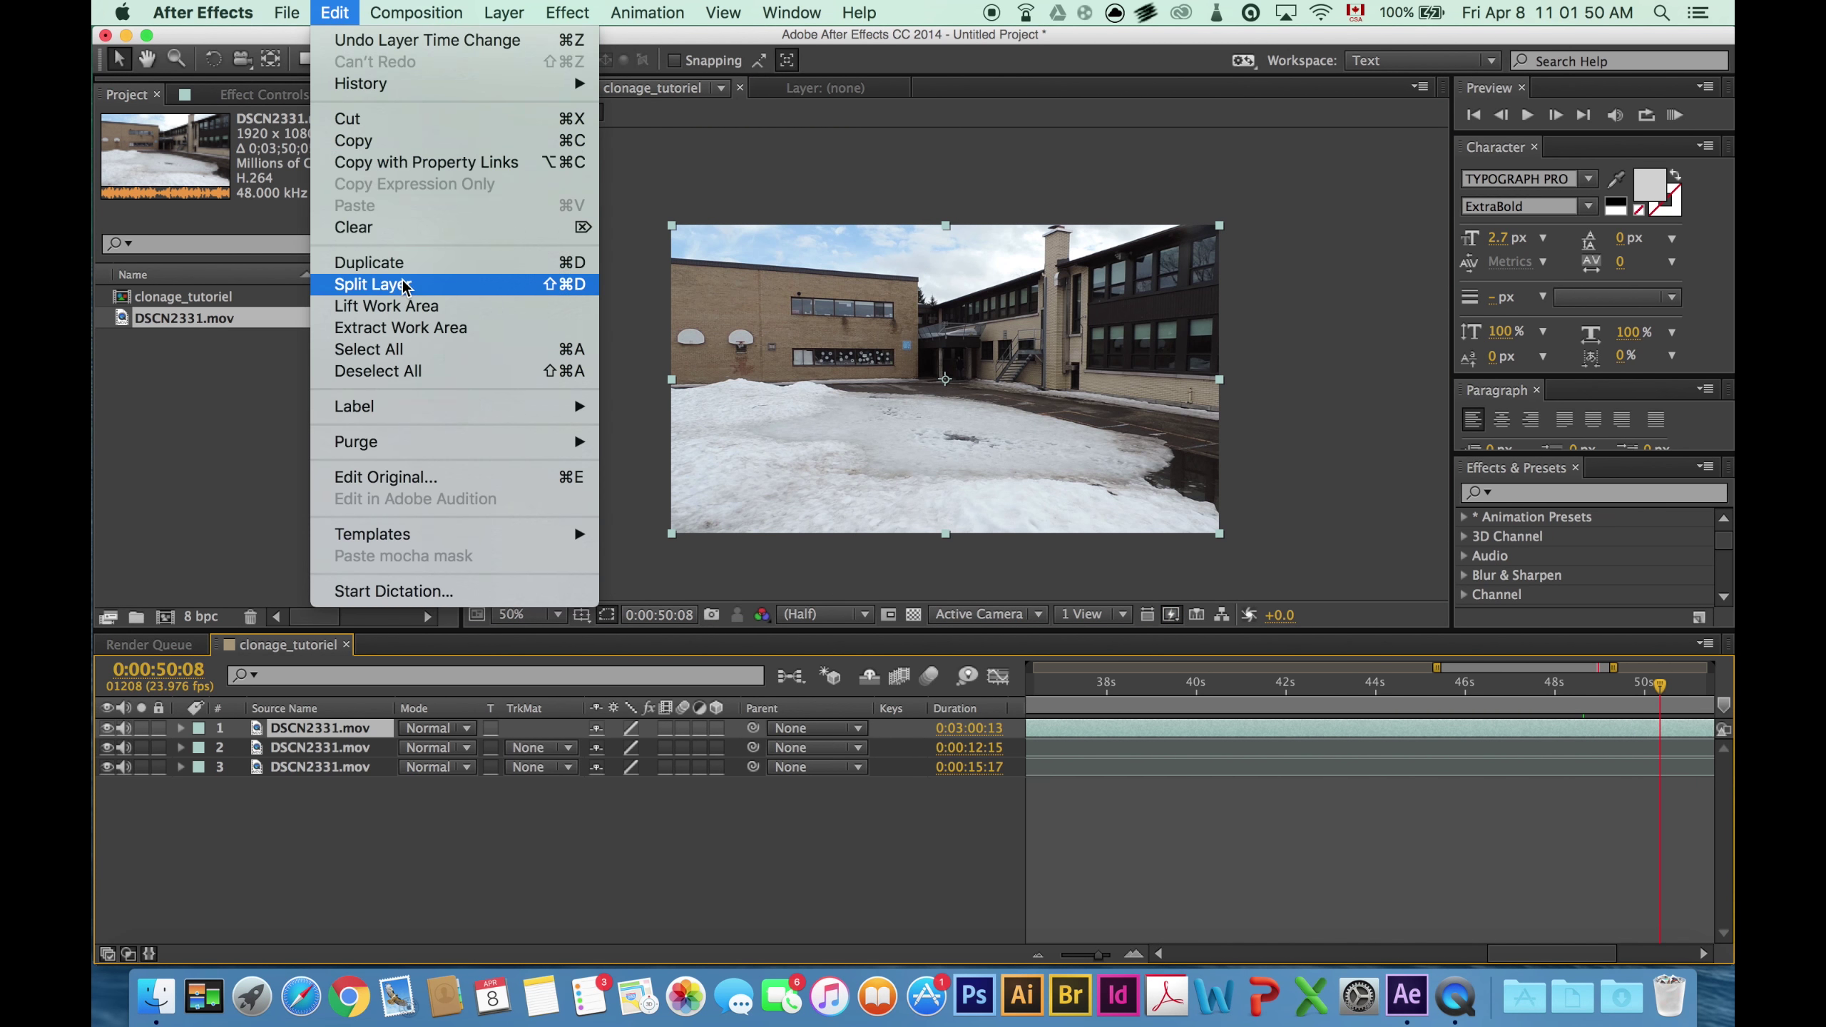
click(388, 286)
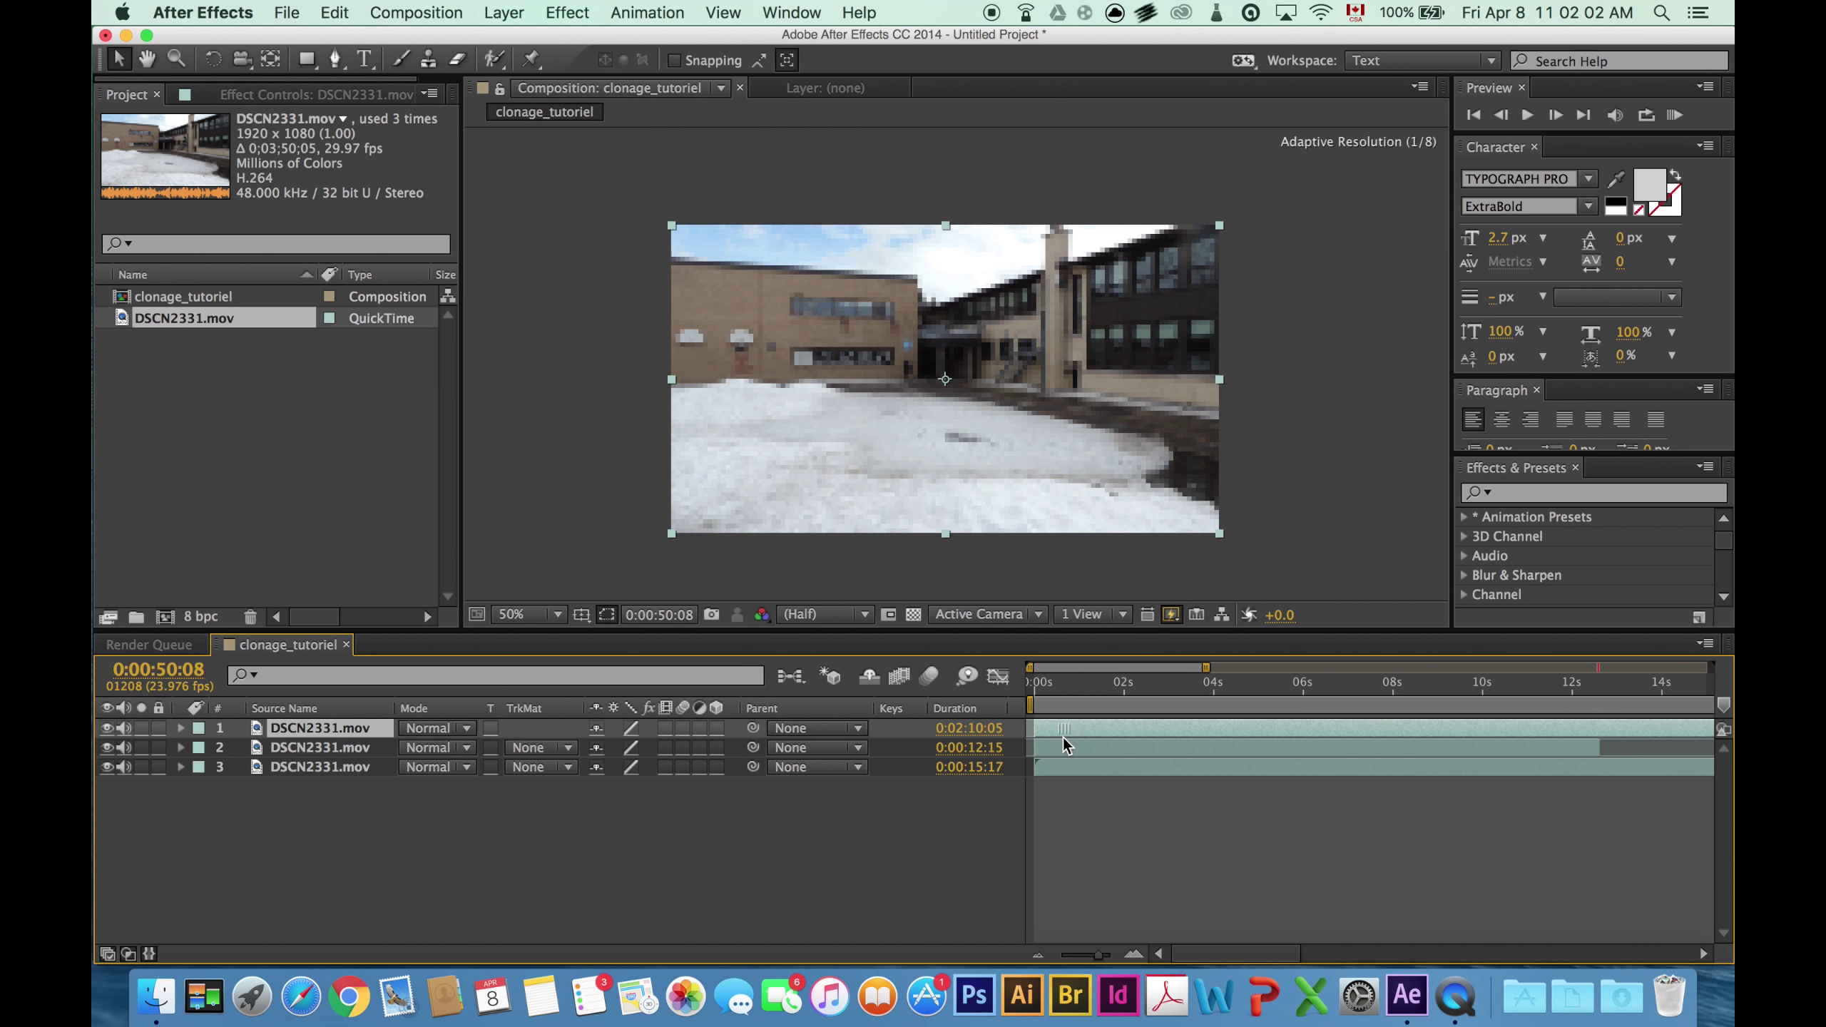
- Split the top layer at 0:00:12:14 from the composition start
key(Home)
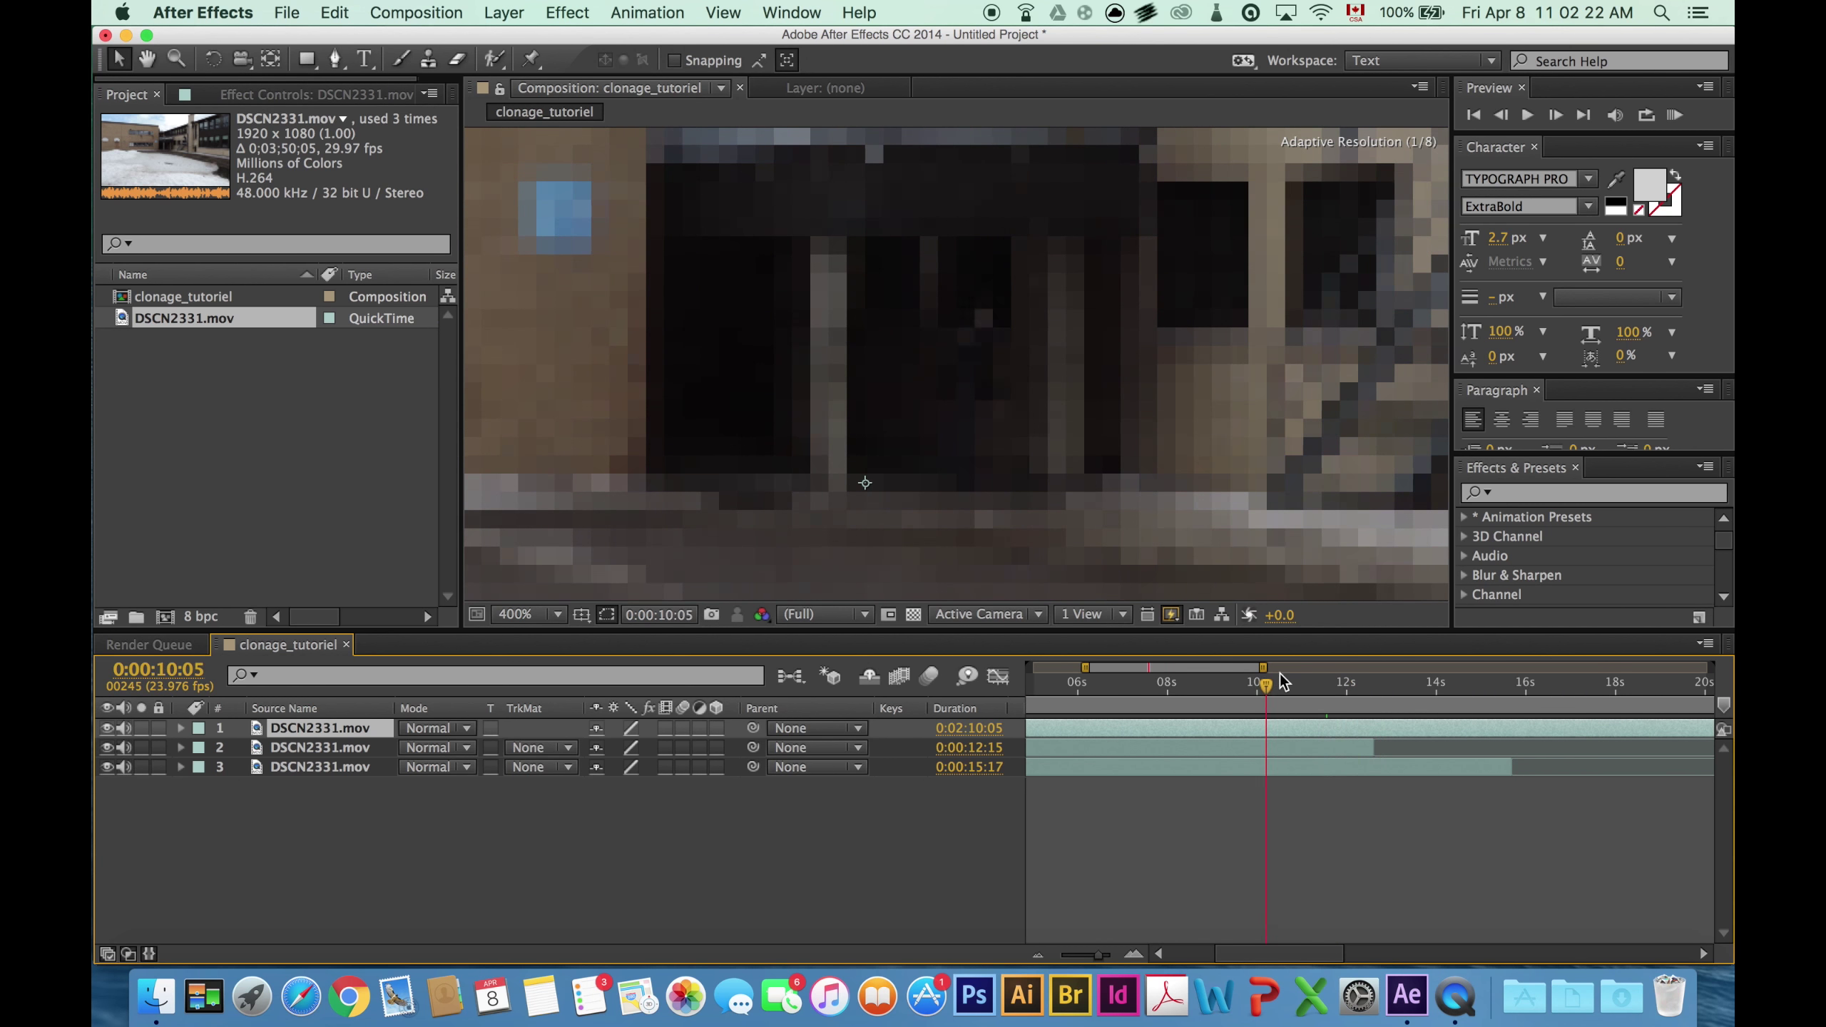
click(334, 12)
click(388, 285)
drag(1148, 696, 1228, 680)
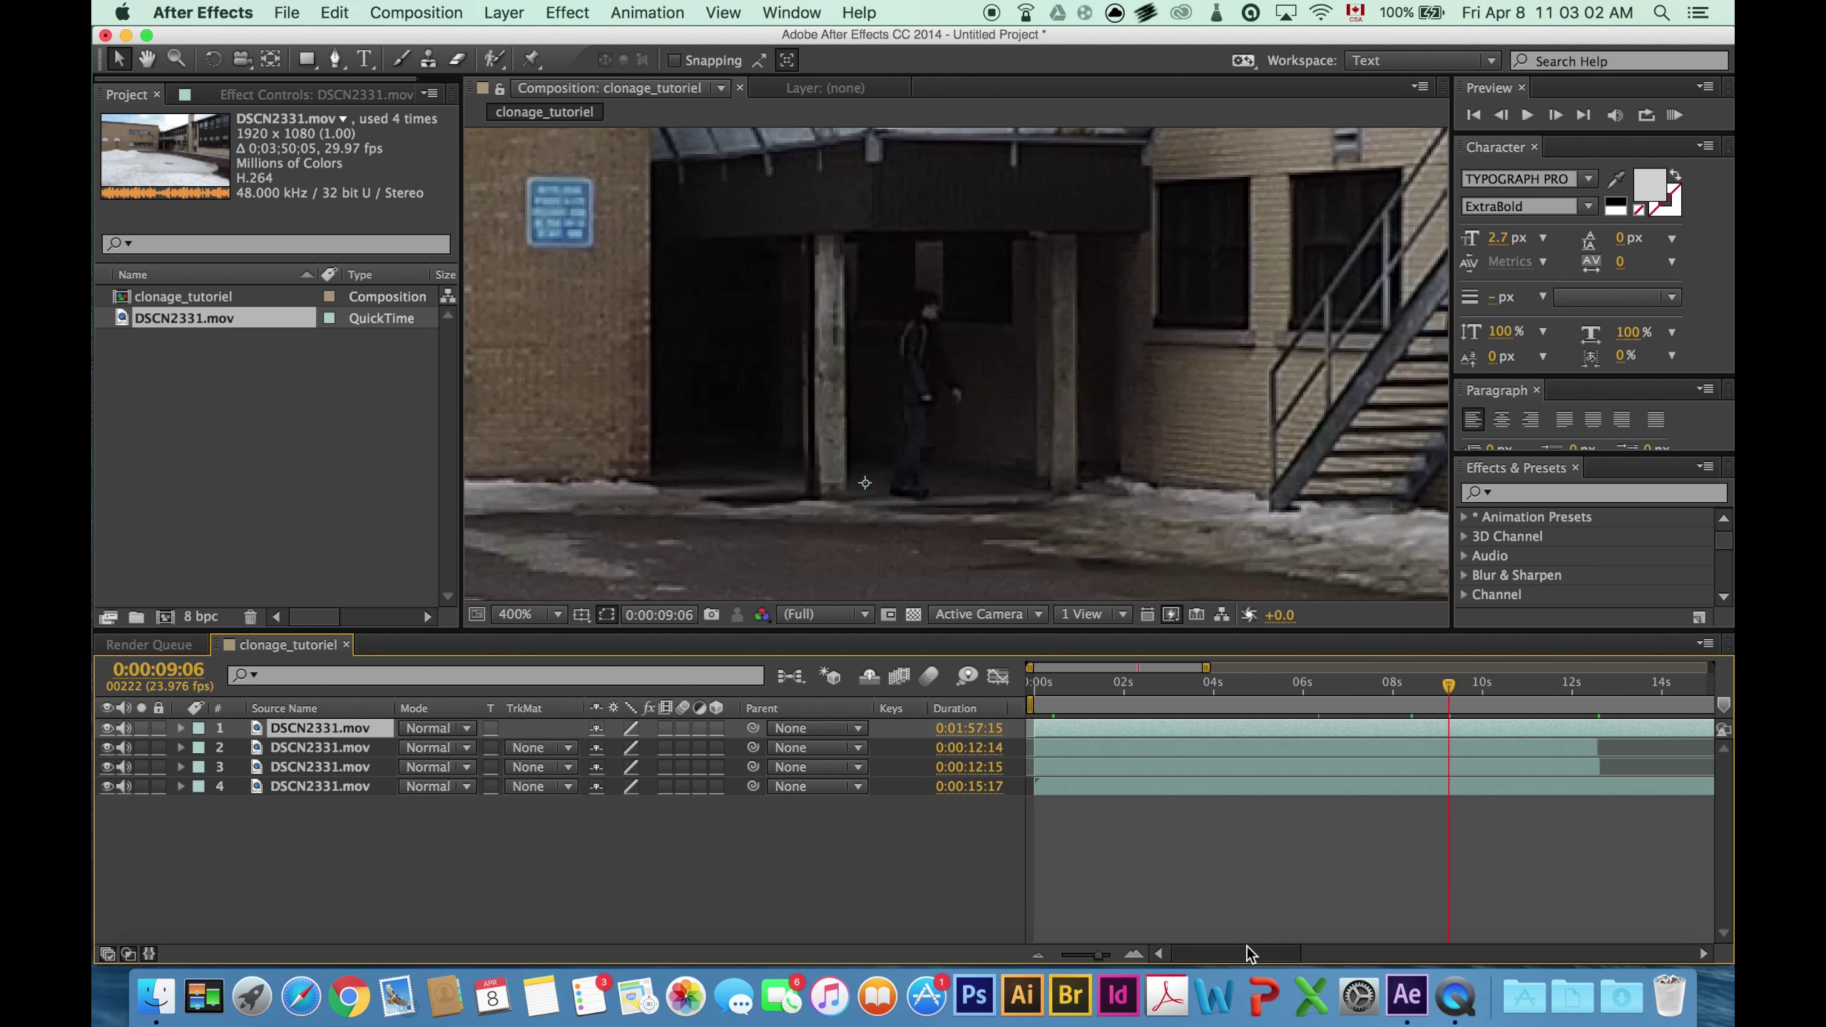
- Remove the 0:00:12:14 segment, align the top layer with the composition start and split it at 0:00:12:15
click(1452, 691)
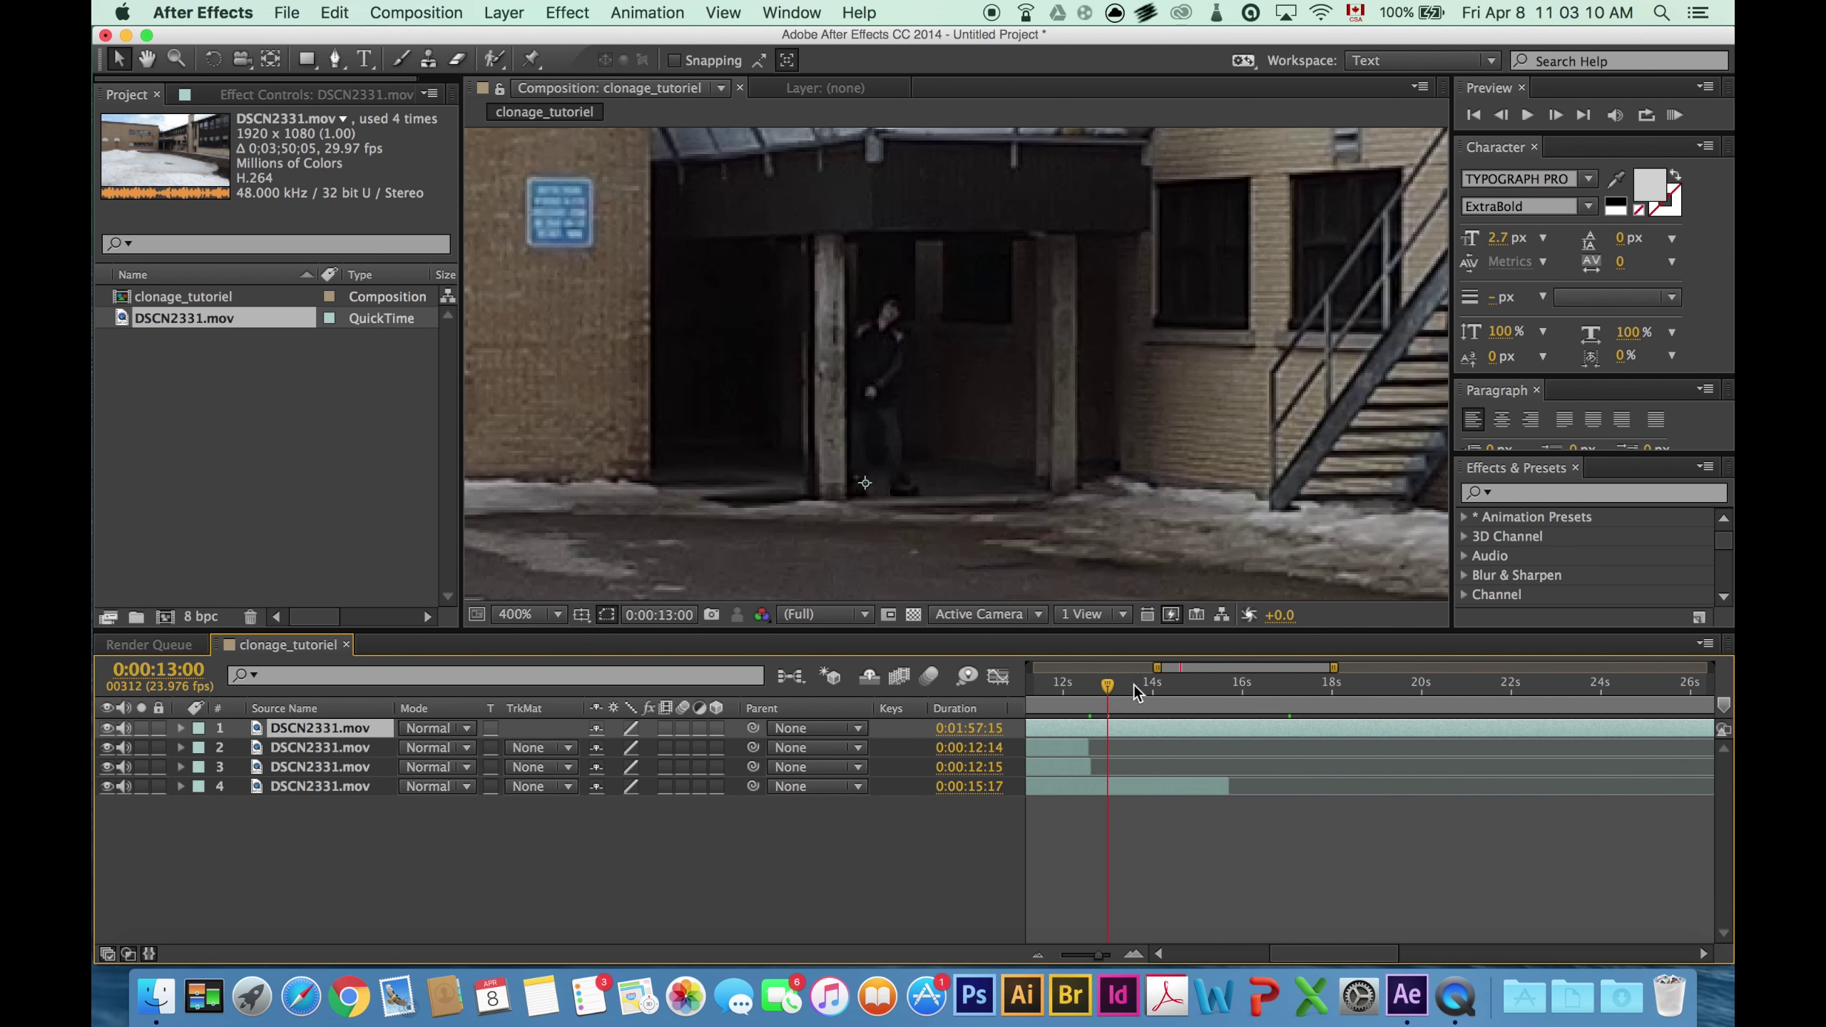
drag(1084, 693, 1513, 710)
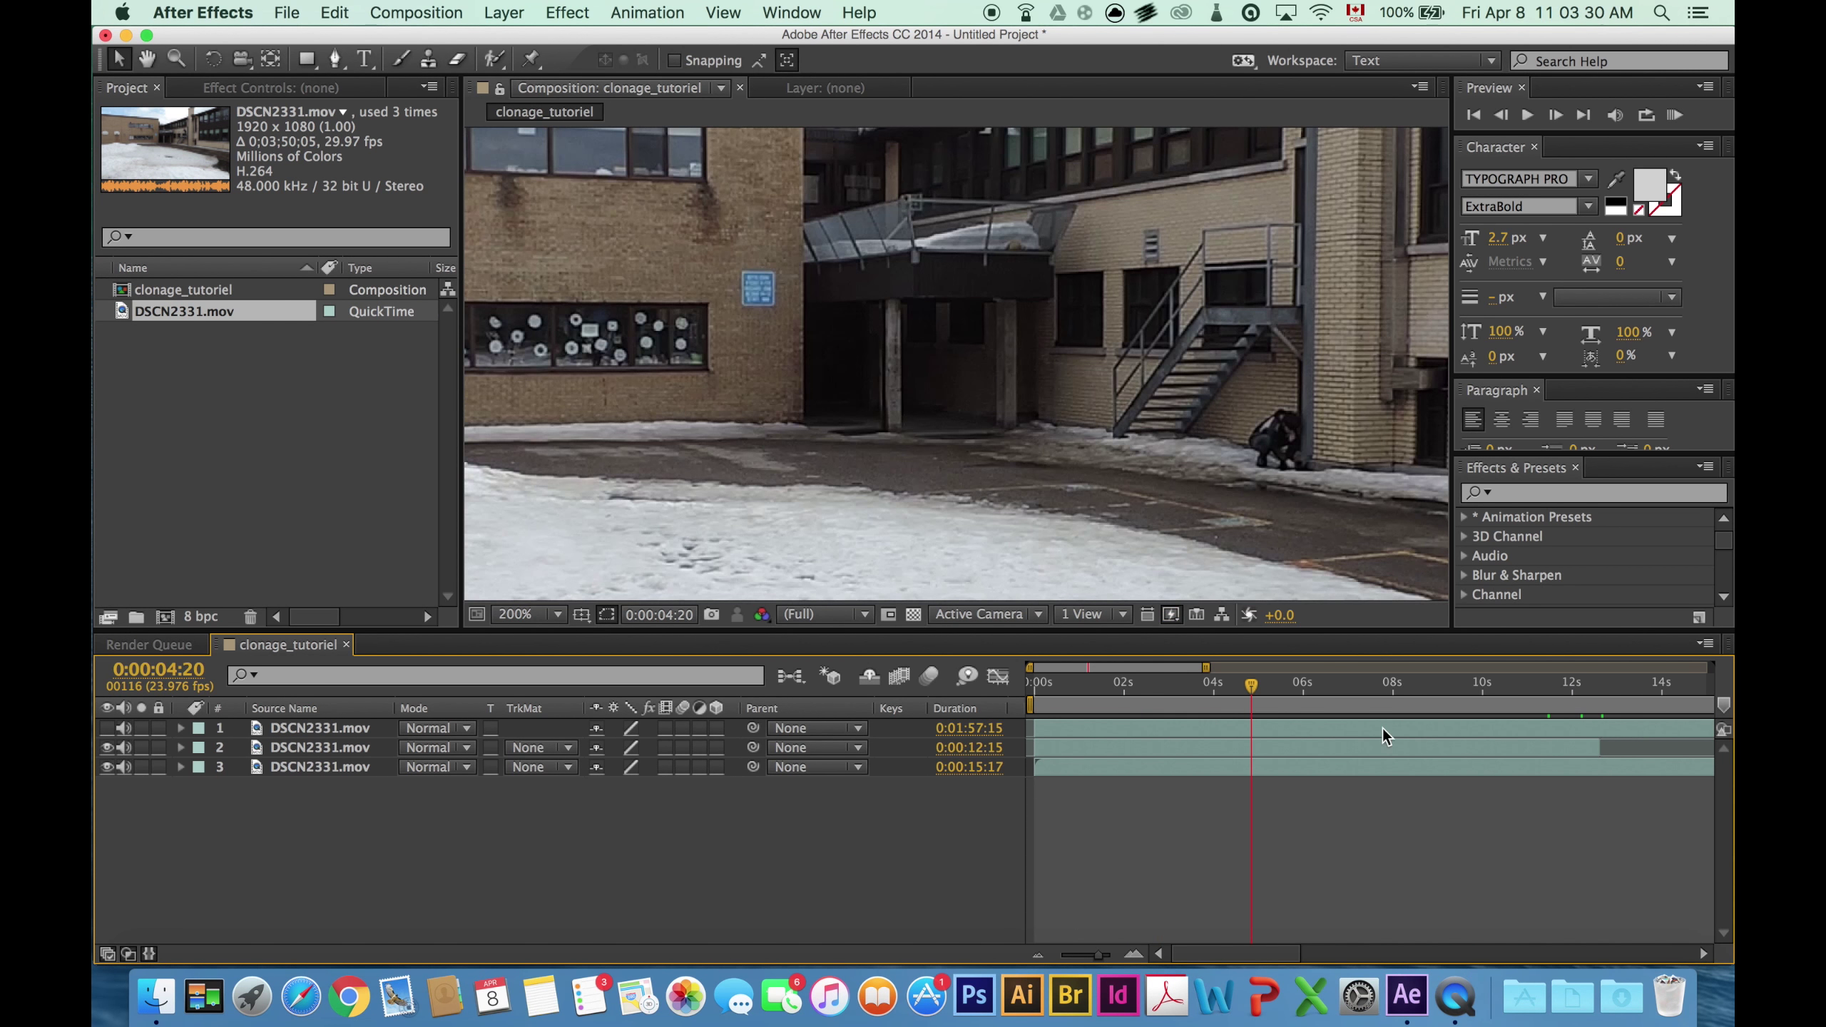
click(1604, 690)
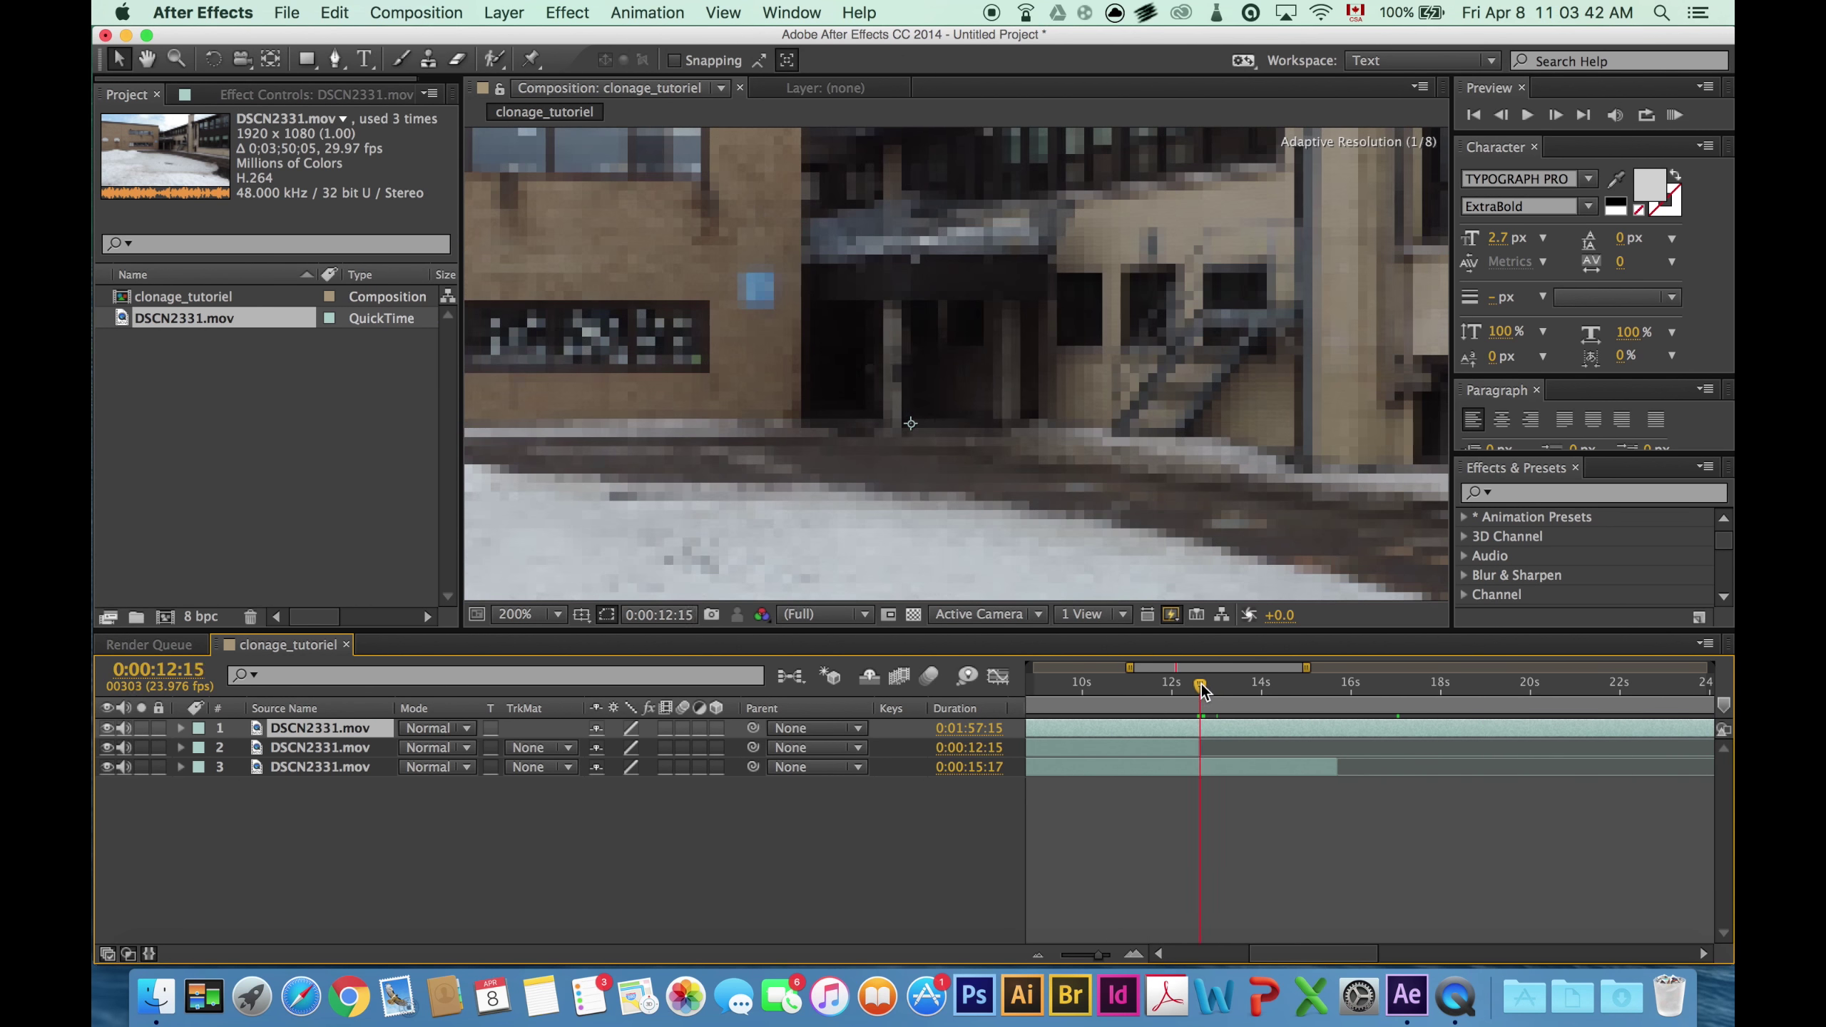
click(334, 12)
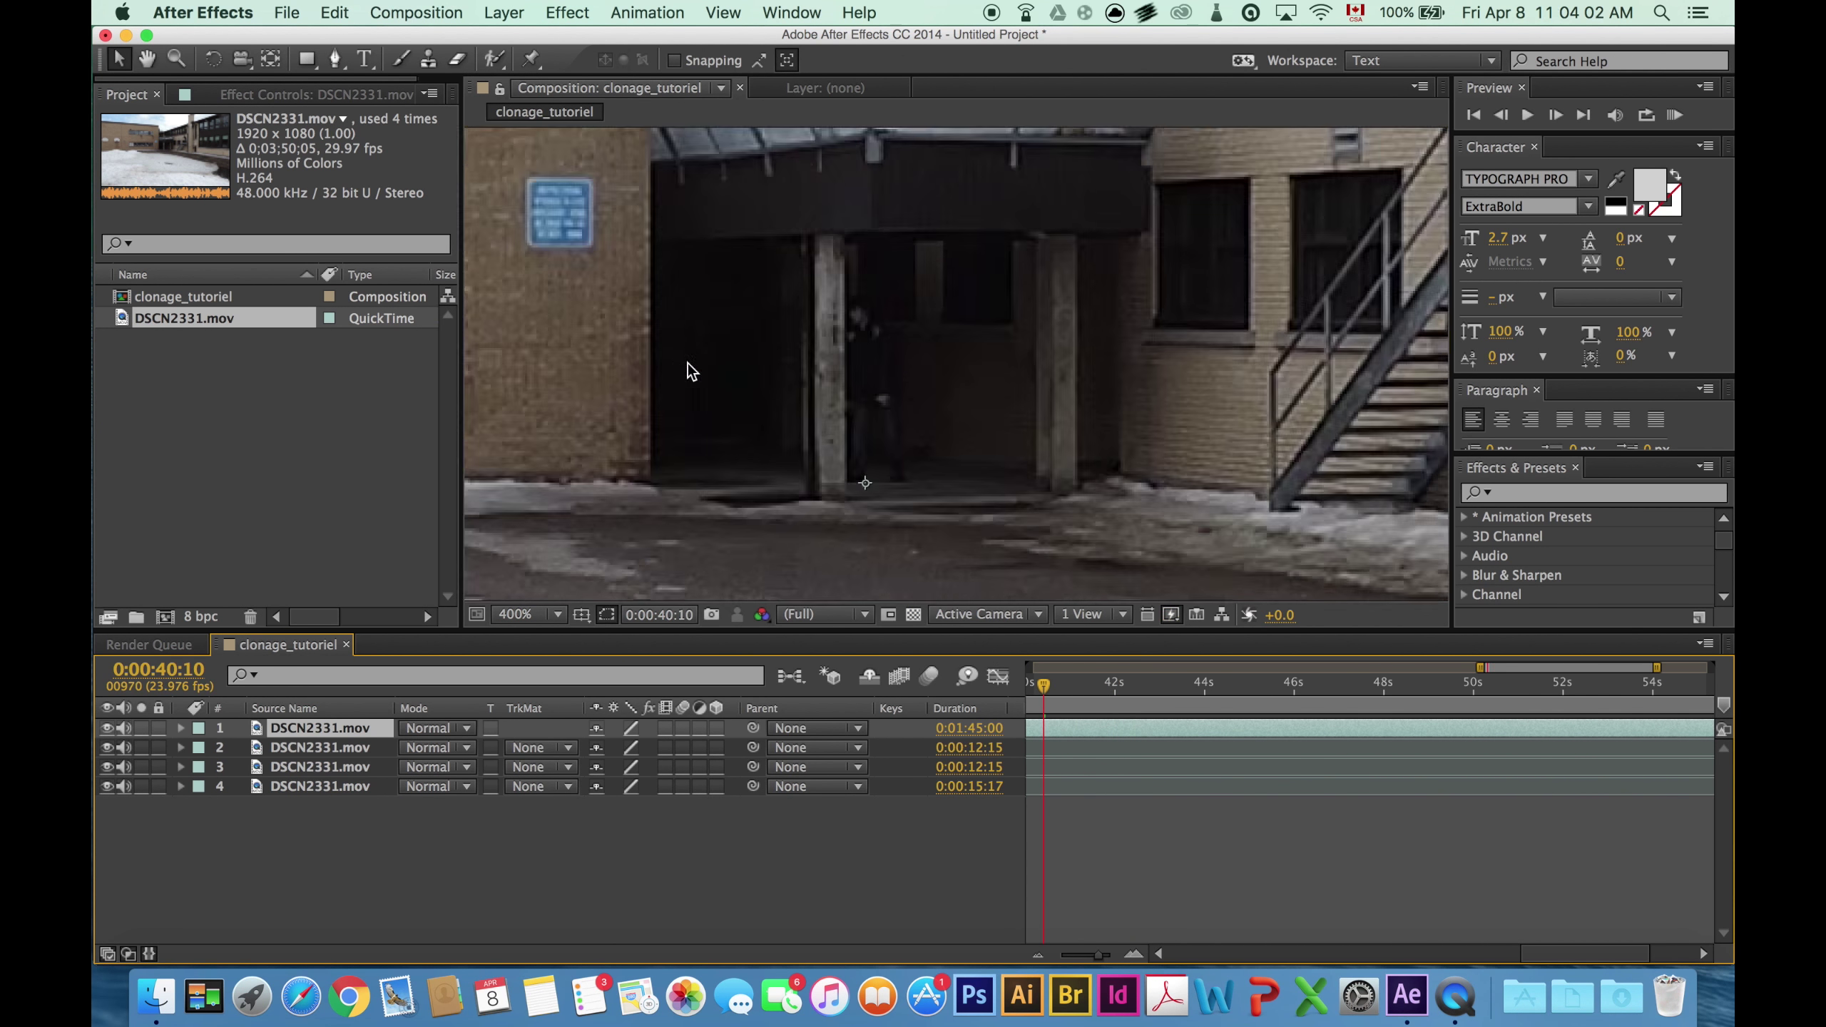
- Split the top layer at 0:00:57:08 and delete the portion before the cut
key(space)
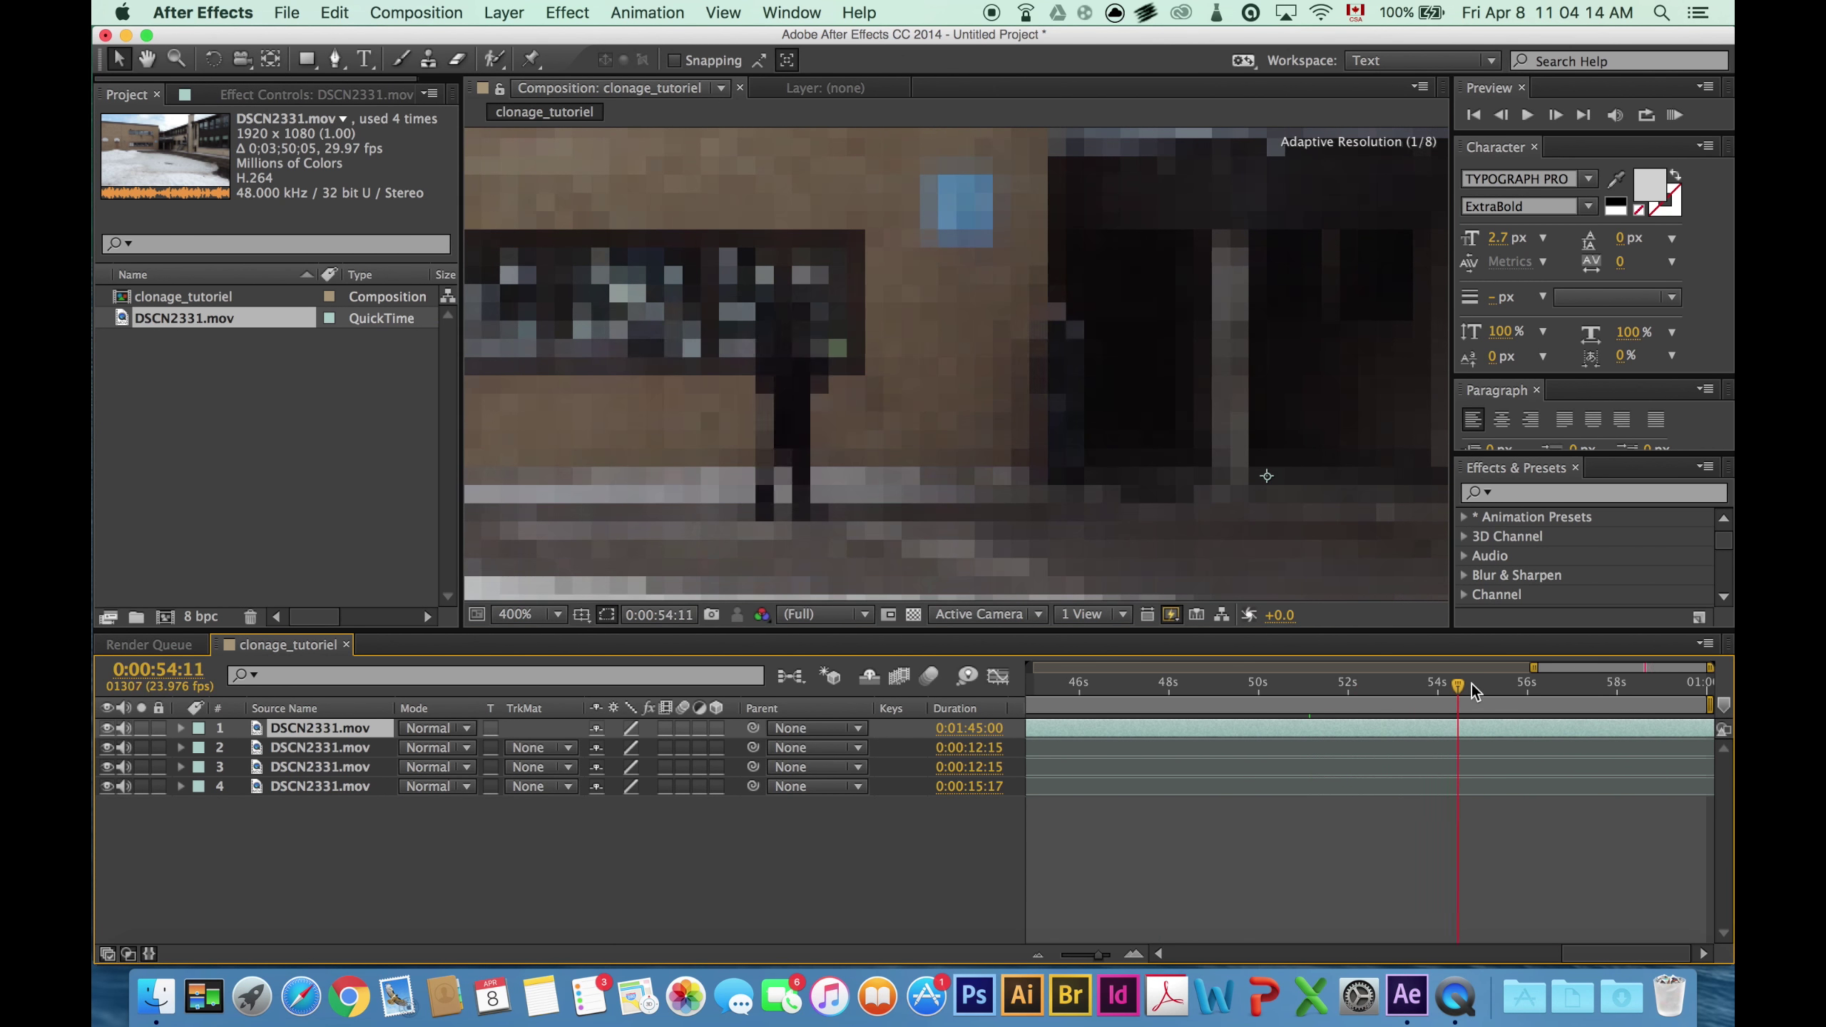
drag(1163, 711, 1157, 716)
click(334, 12)
click(410, 306)
click(320, 747)
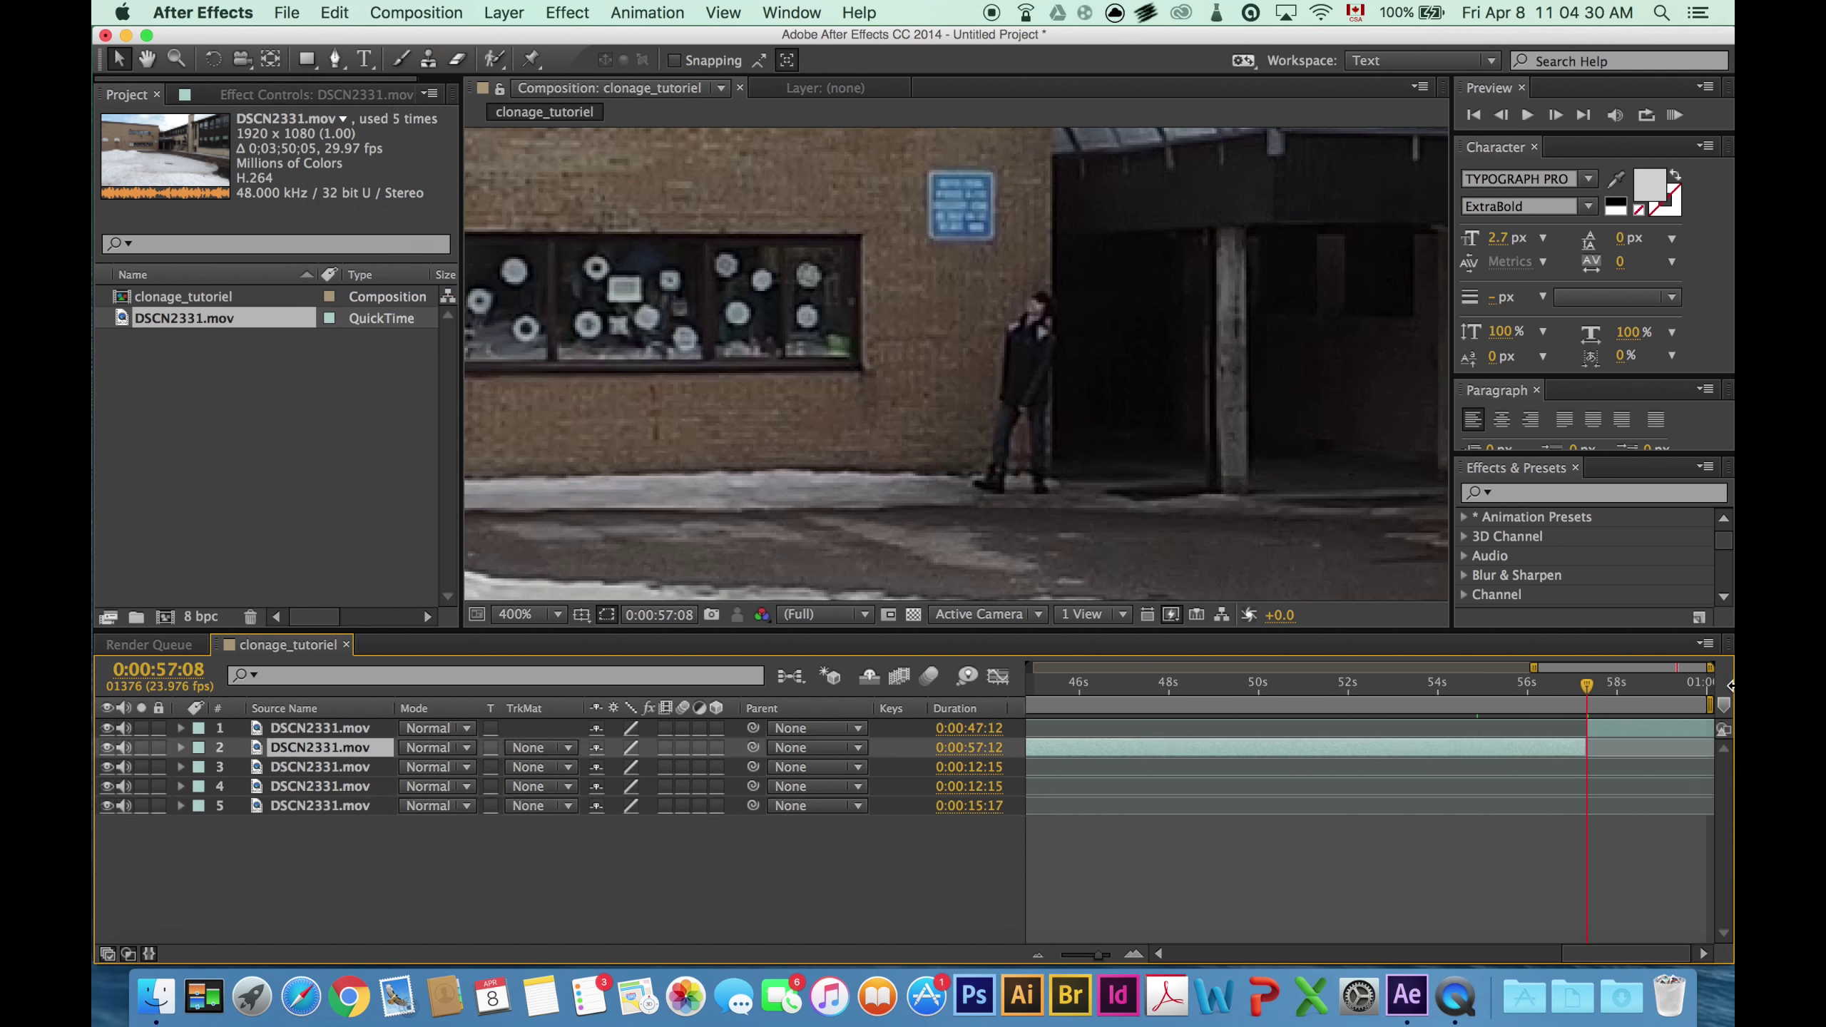
key(Delete)
- Shift the remaining top segment to the composition start and split it to a length of 0:00:12:15
drag(1646, 729, 1091, 724)
drag(1221, 683, 1602, 683)
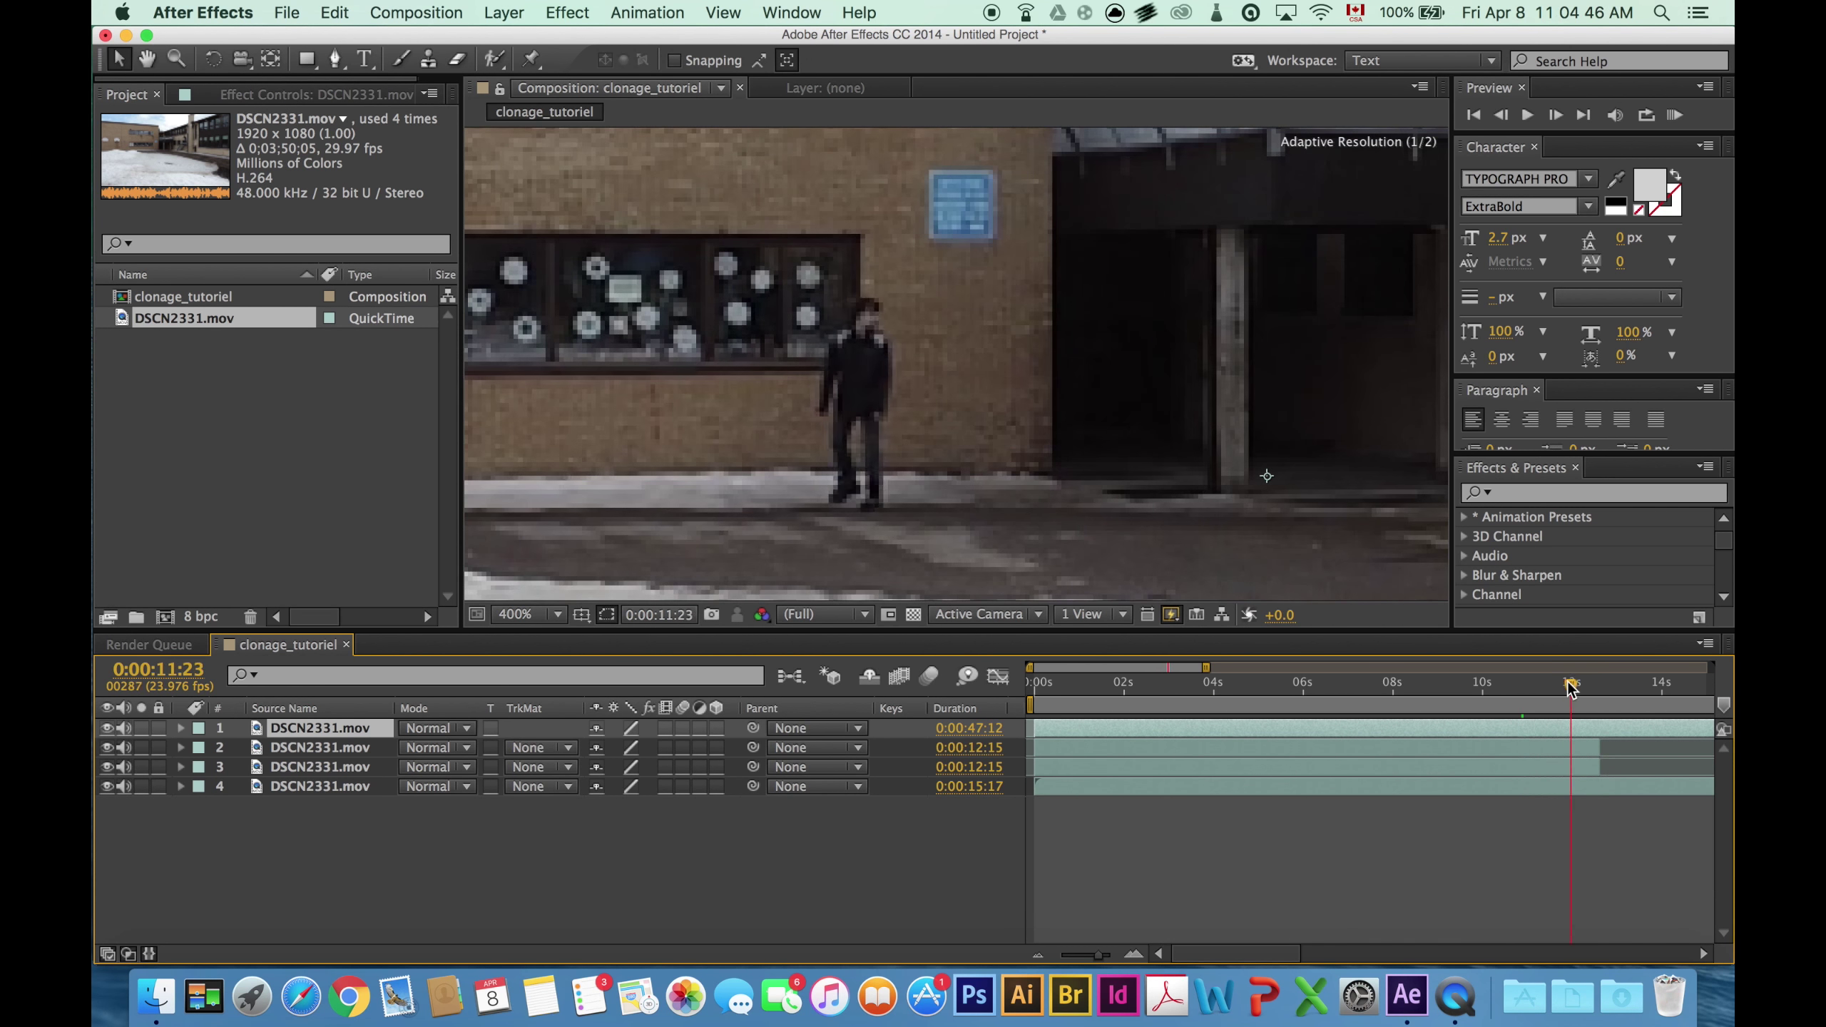
click(334, 12)
click(373, 283)
- Review the leftover footage after the last split and delete that segment
drag(1236, 954, 1340, 954)
drag(1060, 685, 1591, 687)
scroll(967, 364, down, 2)
drag(1147, 688, 1541, 684)
key(Delete)
- Trim the end of the bottom layer to a duration of 0:00:12:15, matching the three layers above it
drag(1535, 952, 1283, 952)
drag(1402, 786, 1267, 786)
key(equal)
key(equal)
drag(1304, 950, 1289, 948)
click(1282, 731)
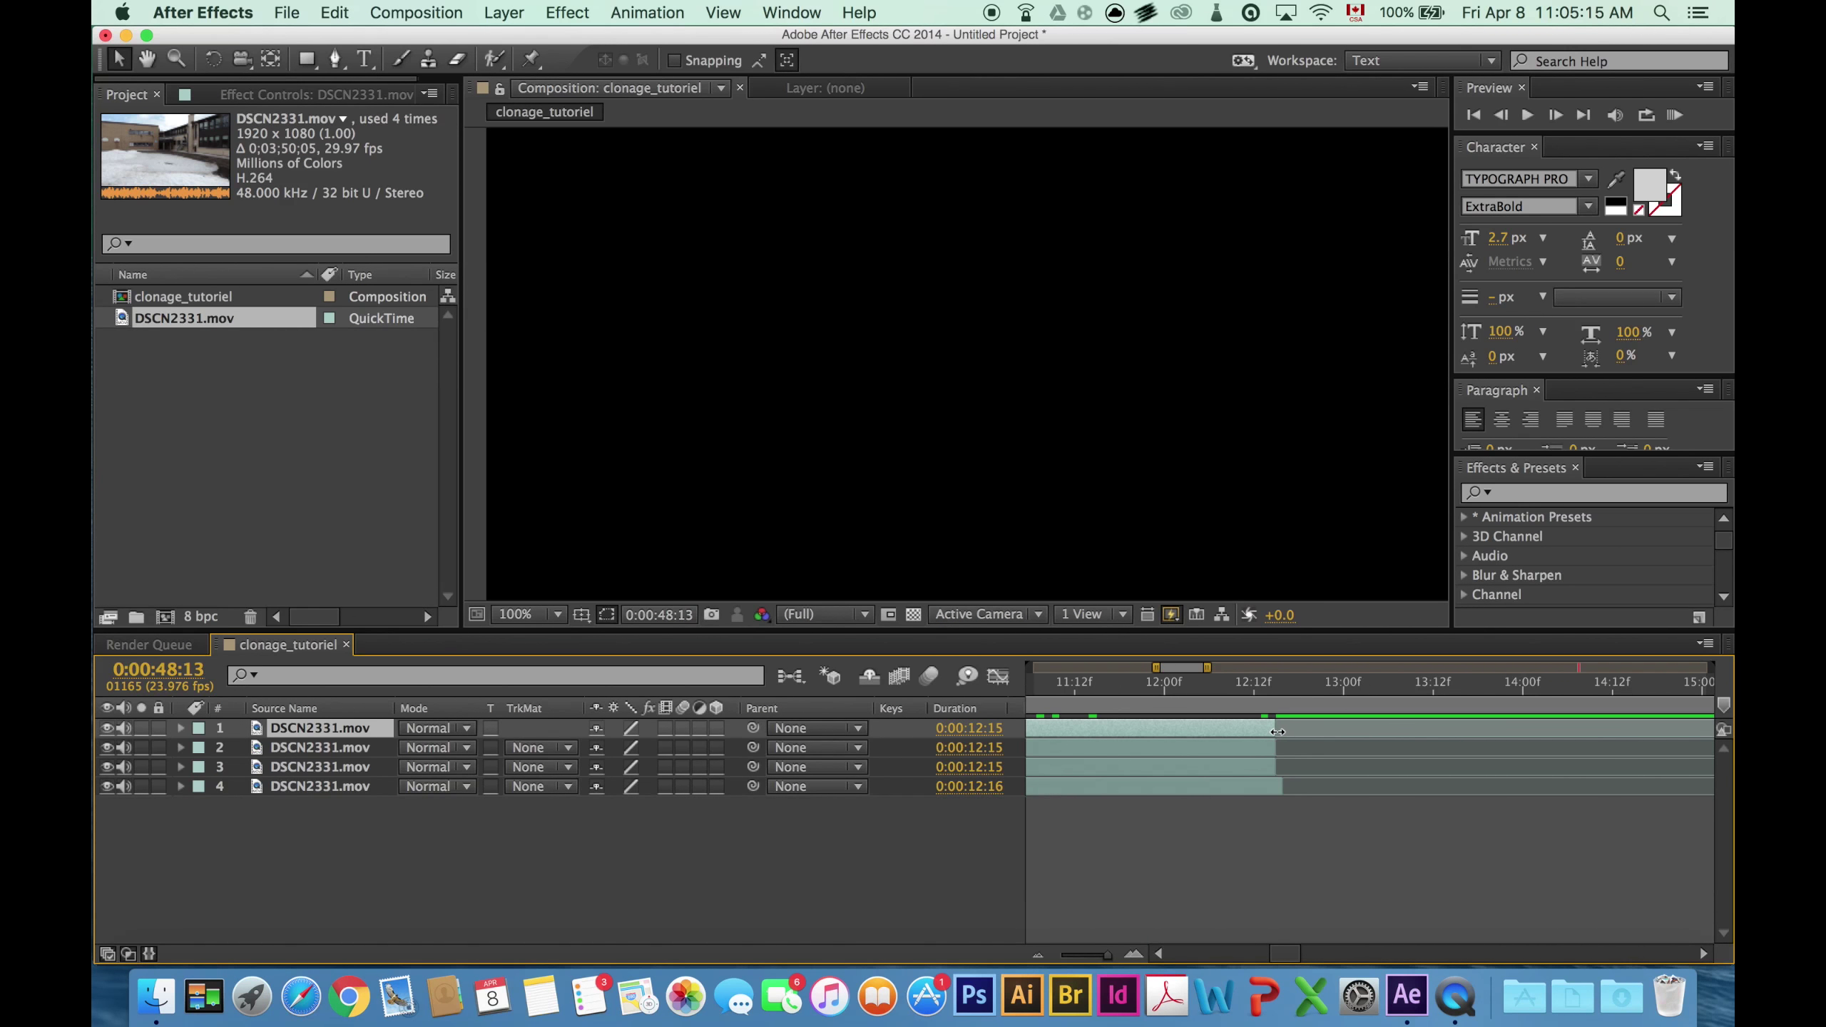
drag(1286, 784, 1278, 785)
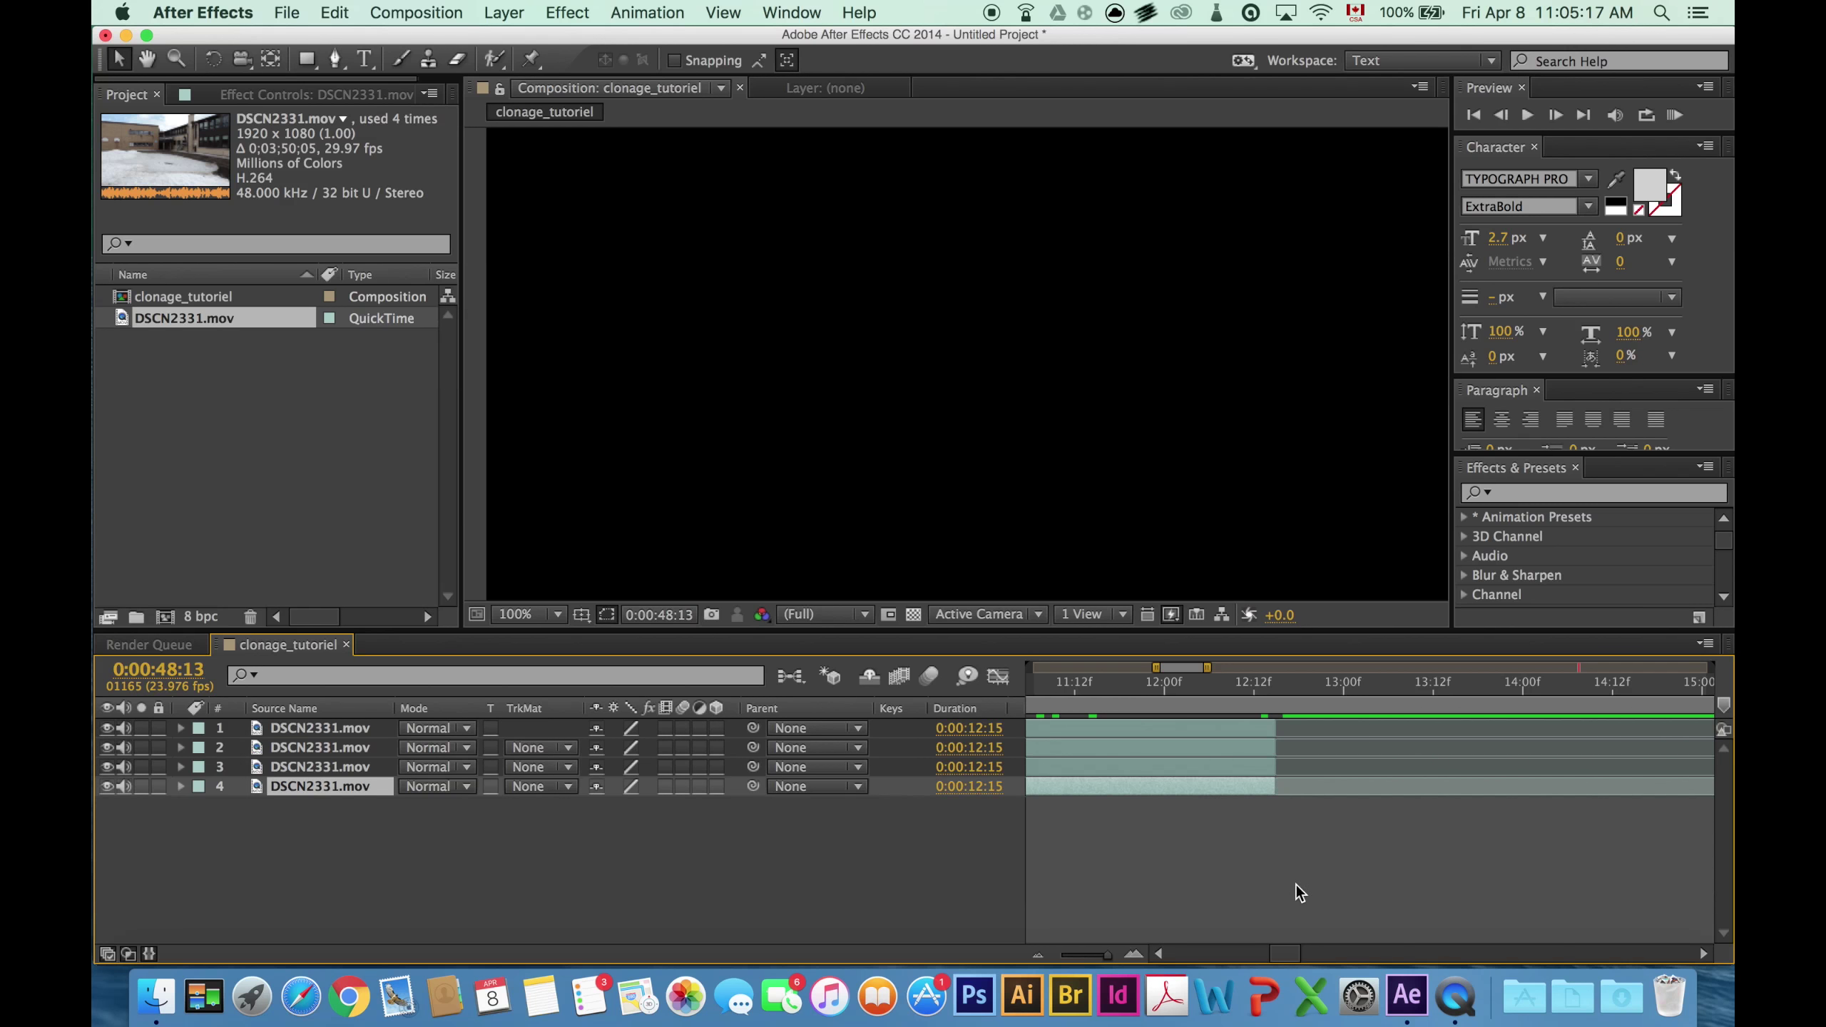
- Return the playhead to the first frame of the composition
click(1042, 954)
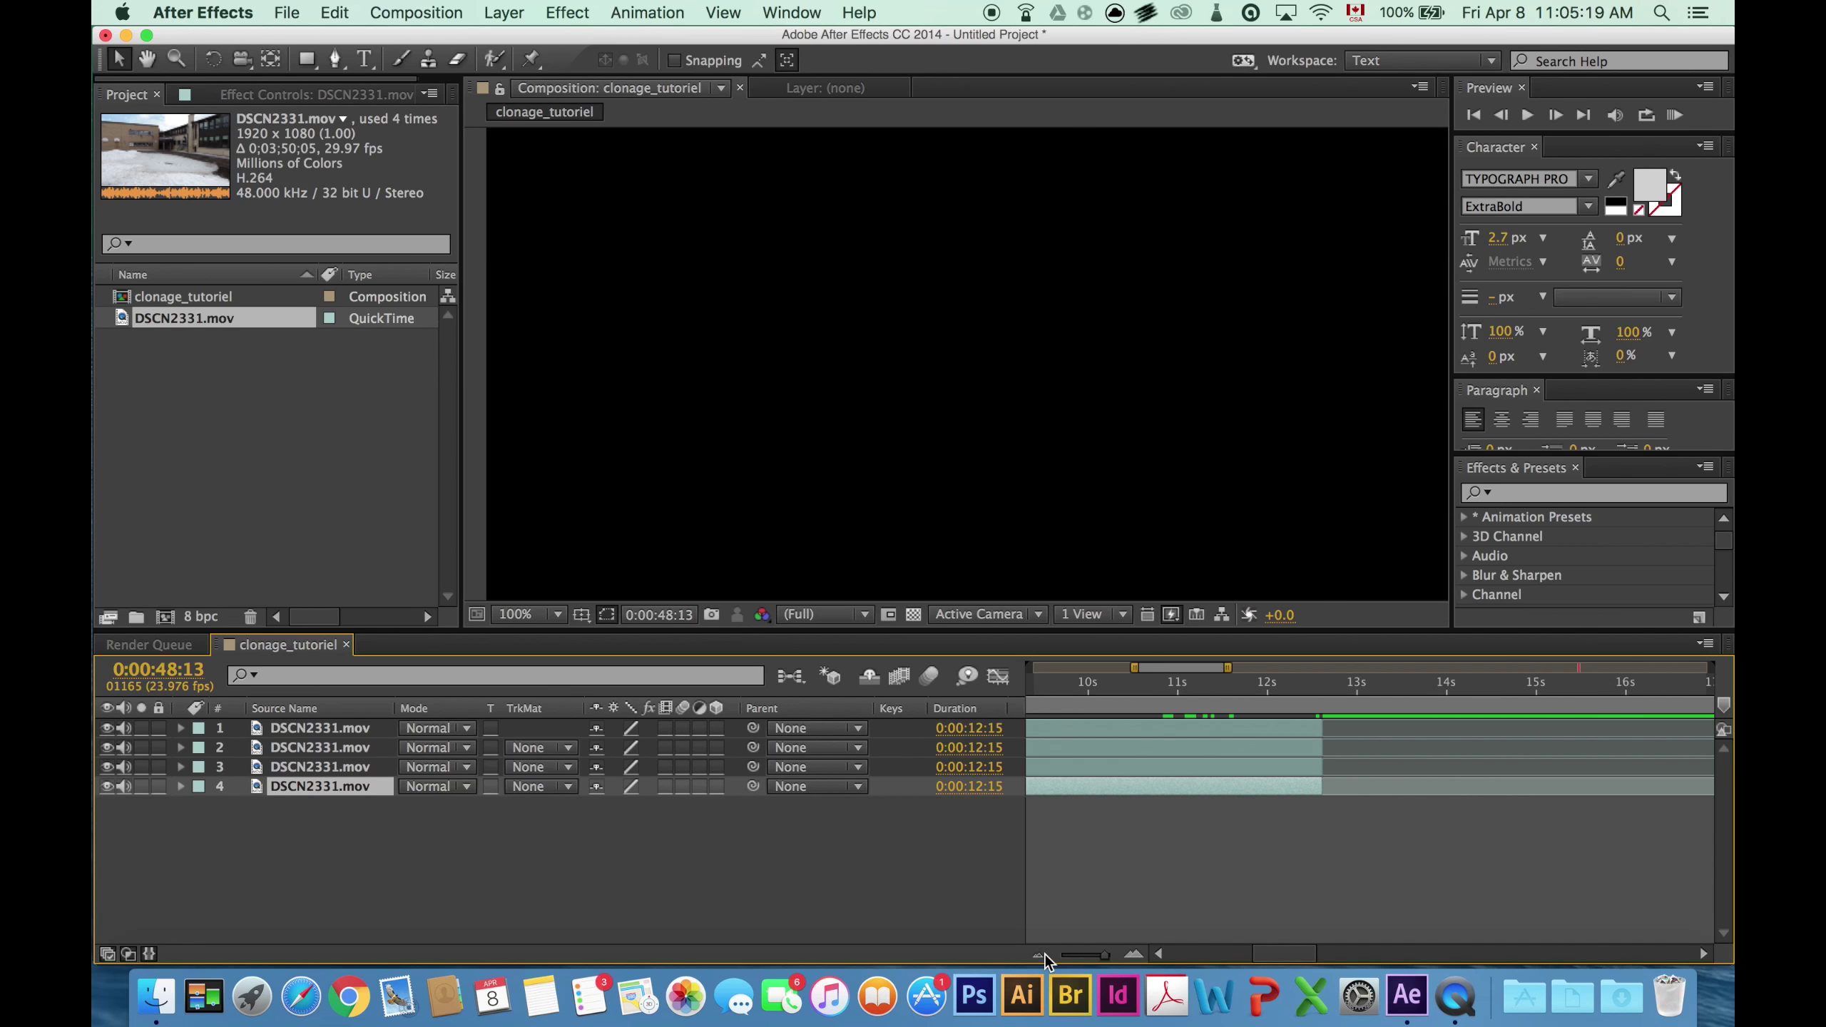
click(1041, 954)
drag(1293, 954, 1210, 951)
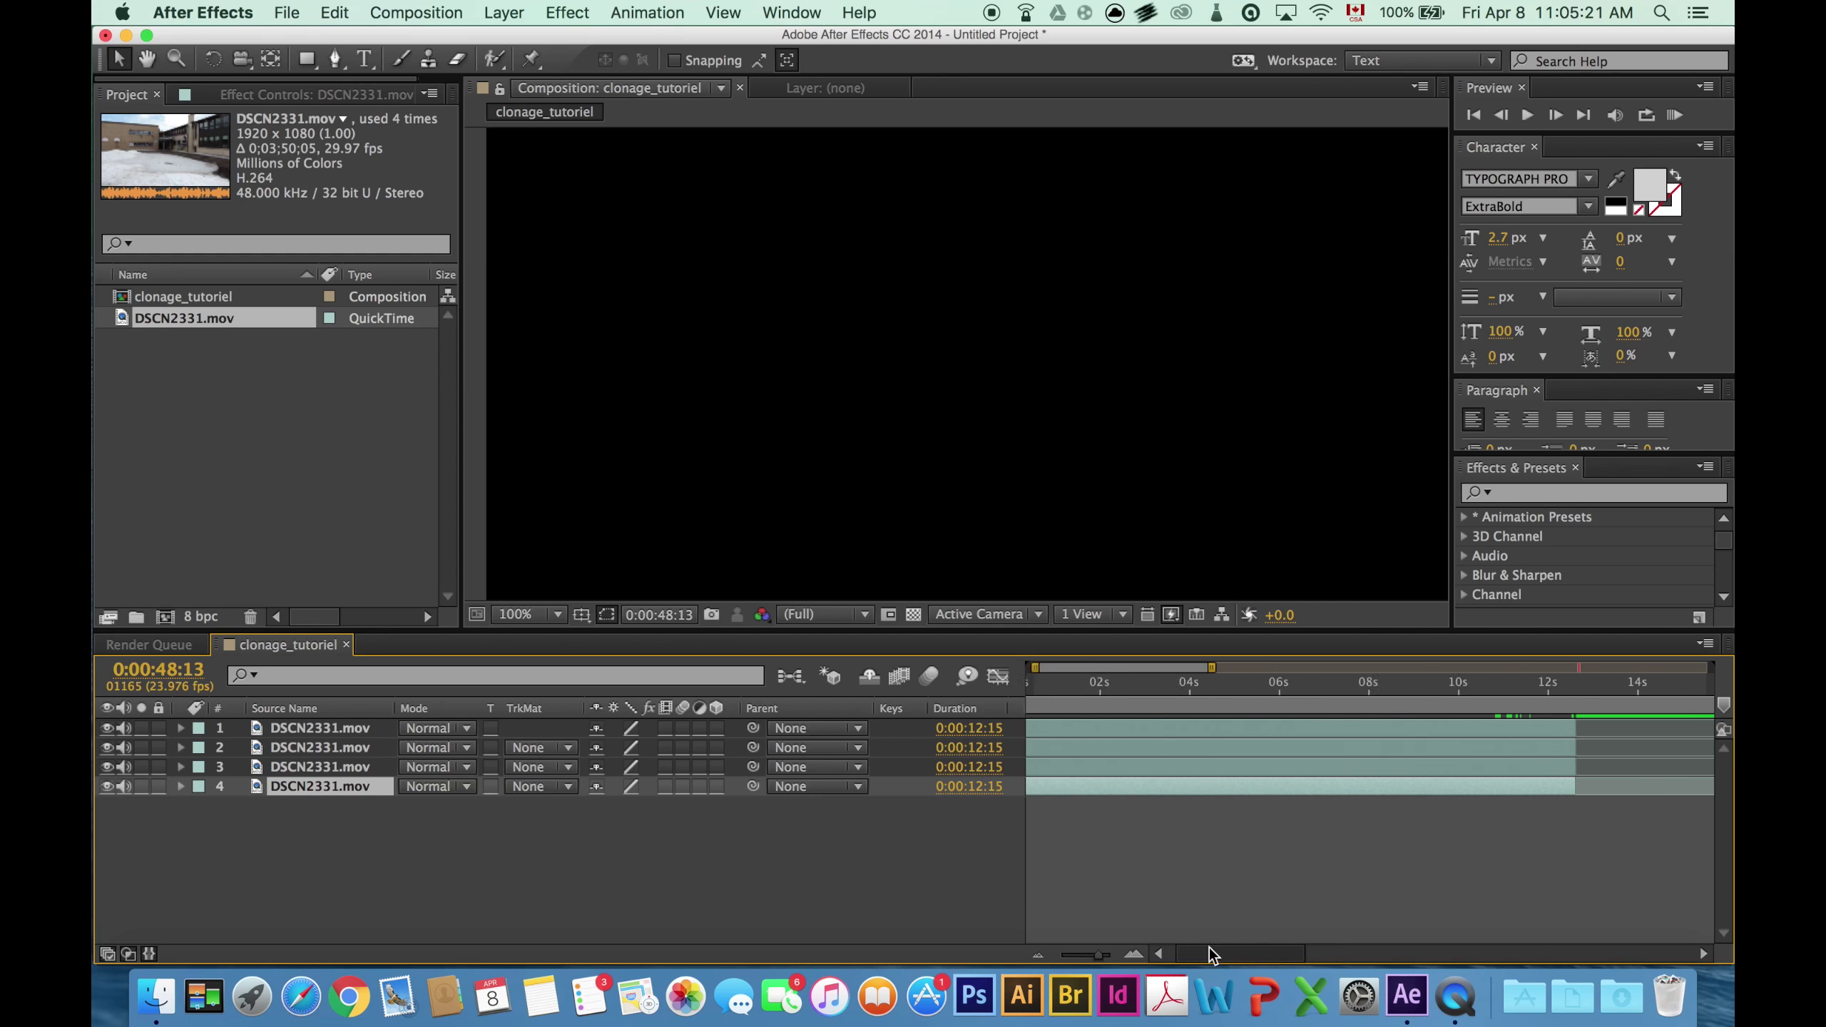
click(1083, 685)
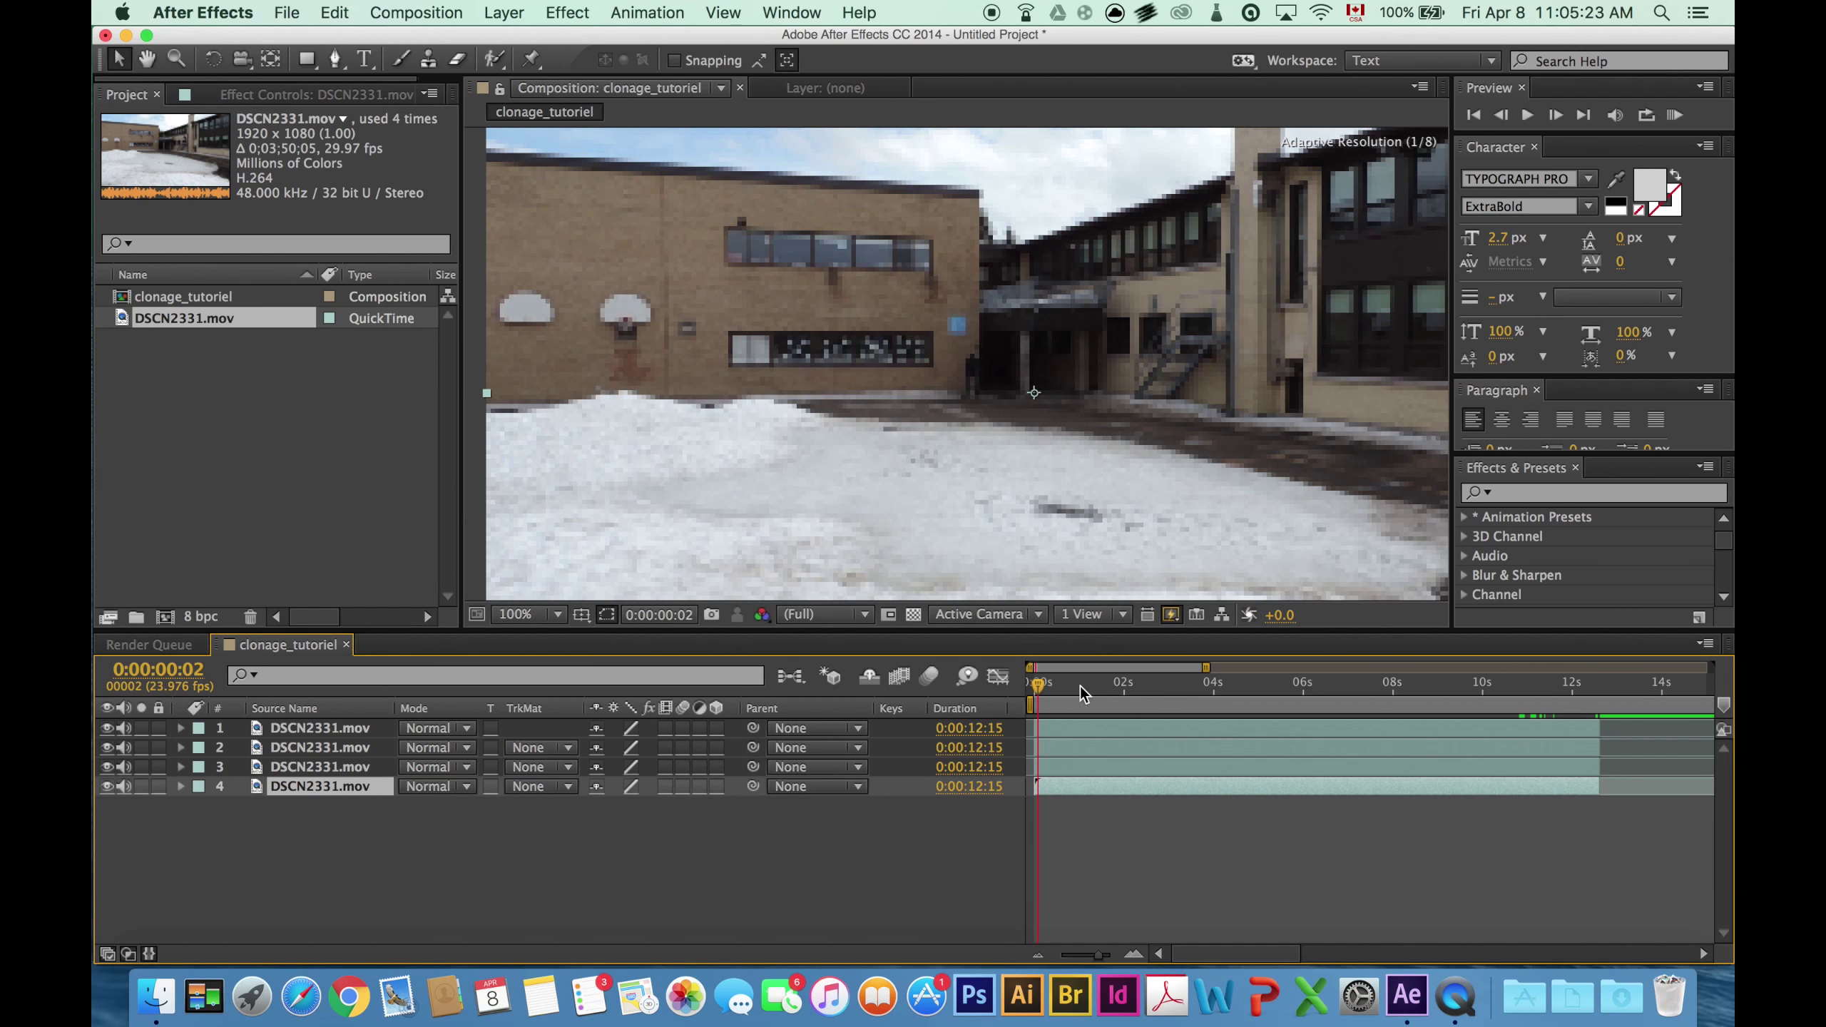
key(Home)
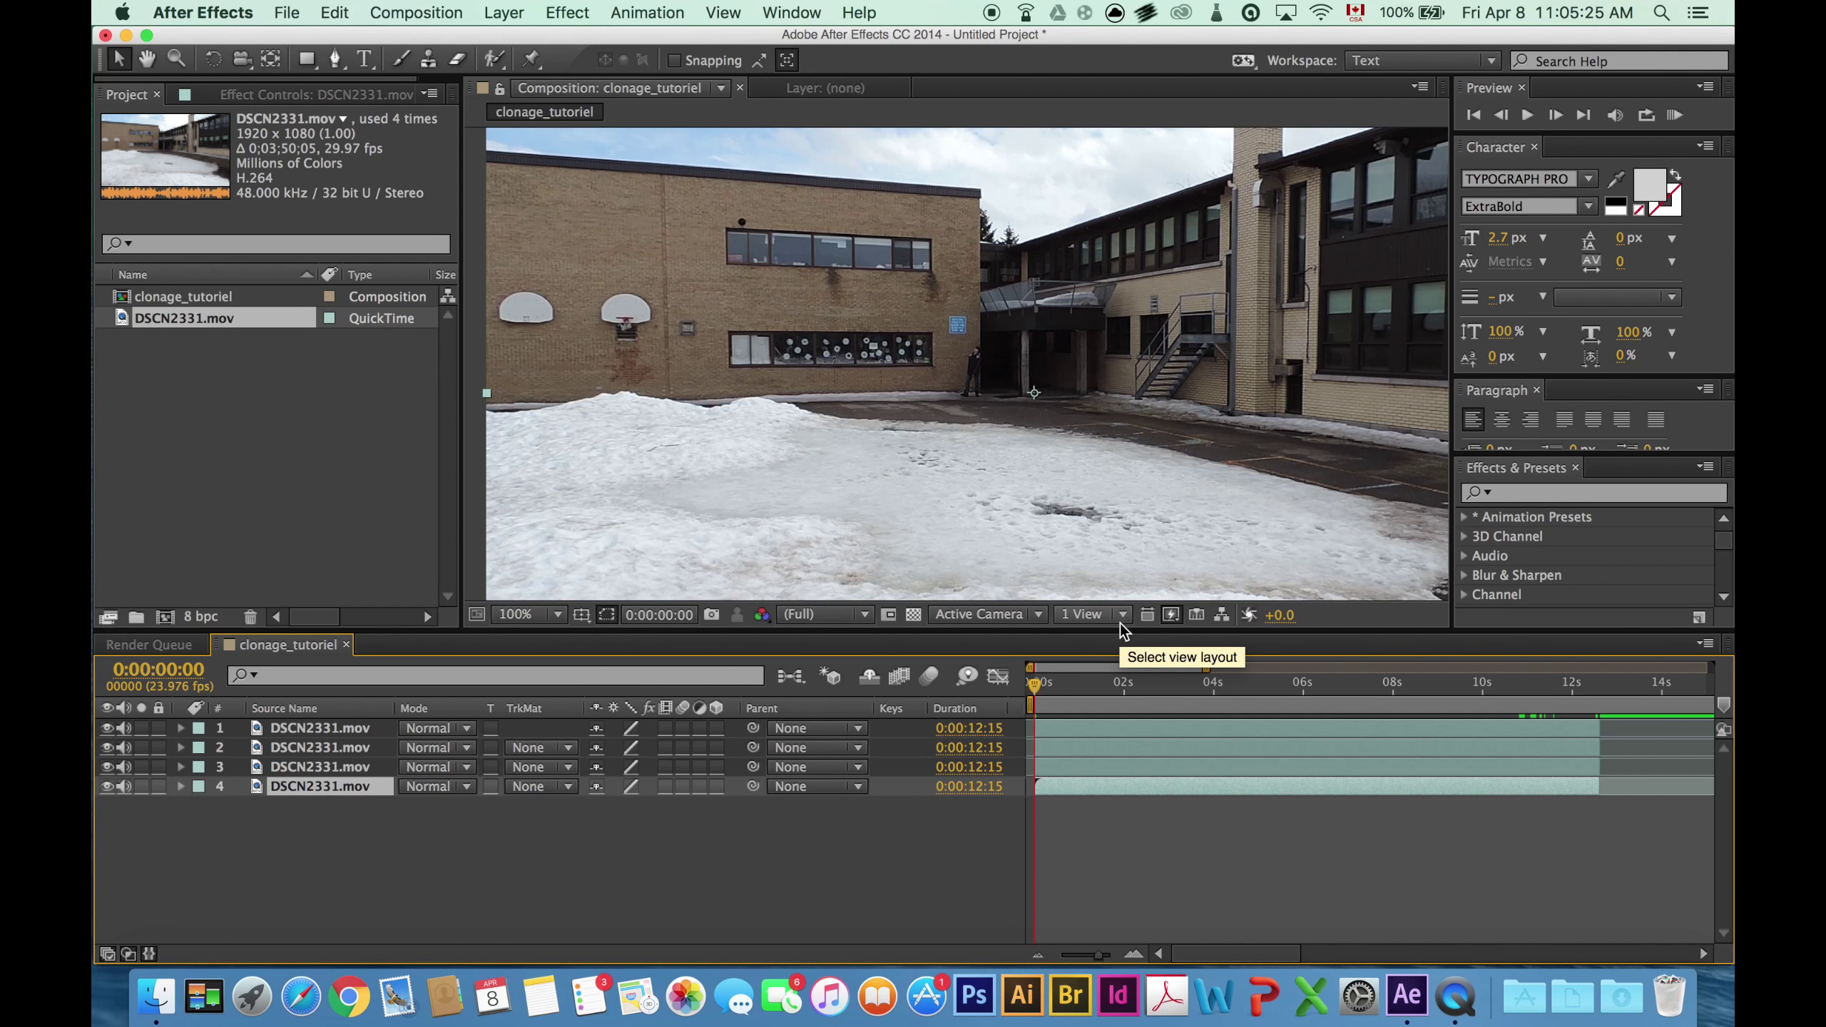
- Draw a closed Pen tool mask on the top layer around the person by the wall, covering the path past the window
scroll(975, 382, up, 4)
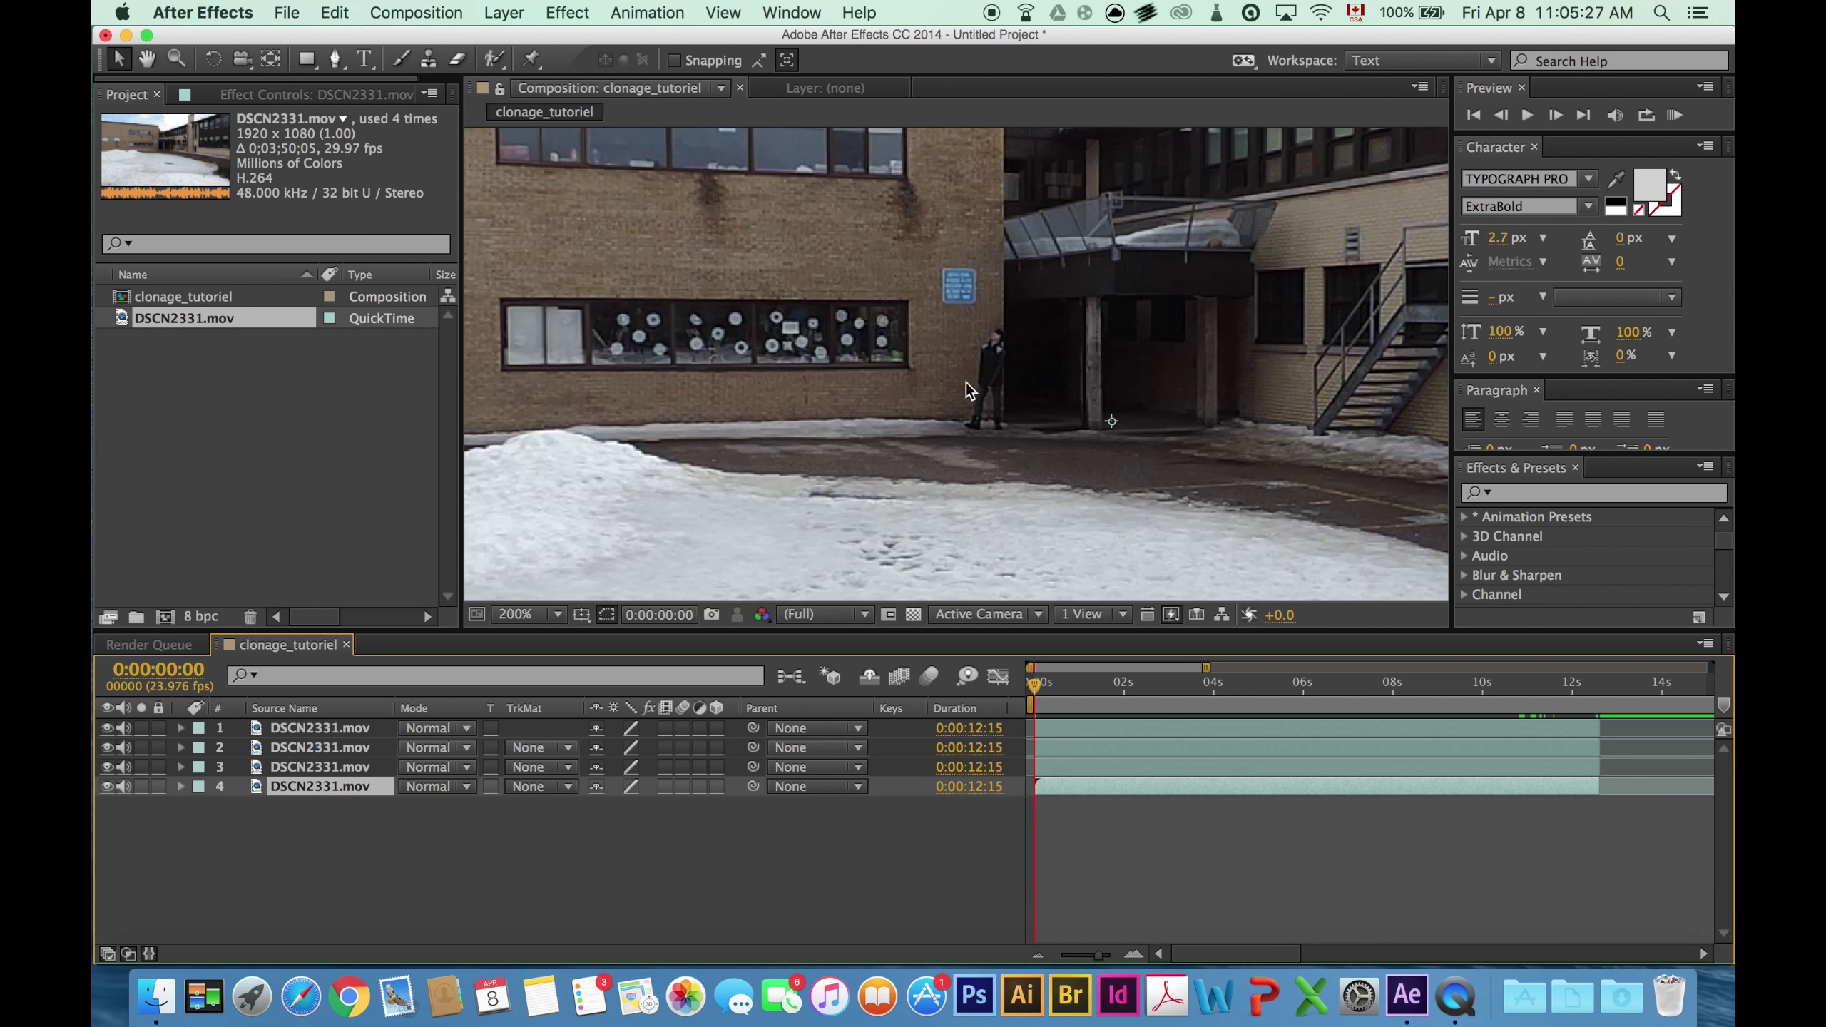
scroll(976, 395, left, 2)
click(1040, 679)
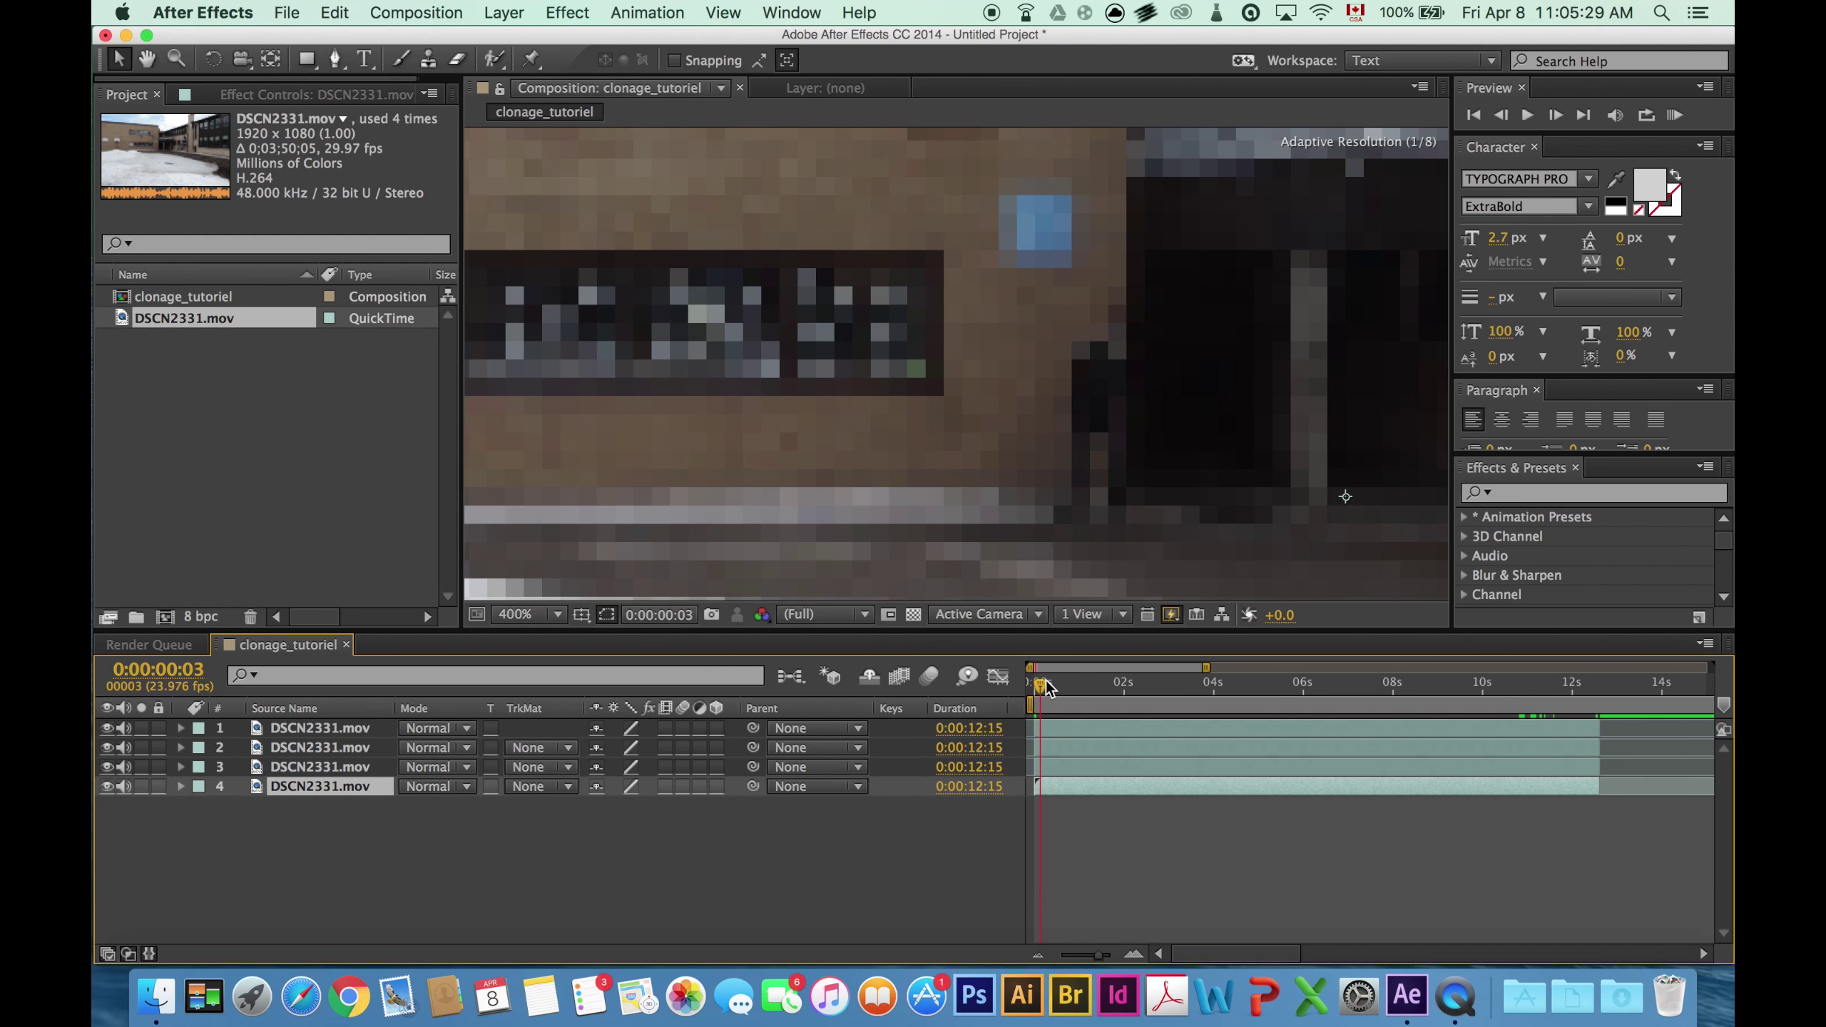
click(1132, 953)
click(1133, 952)
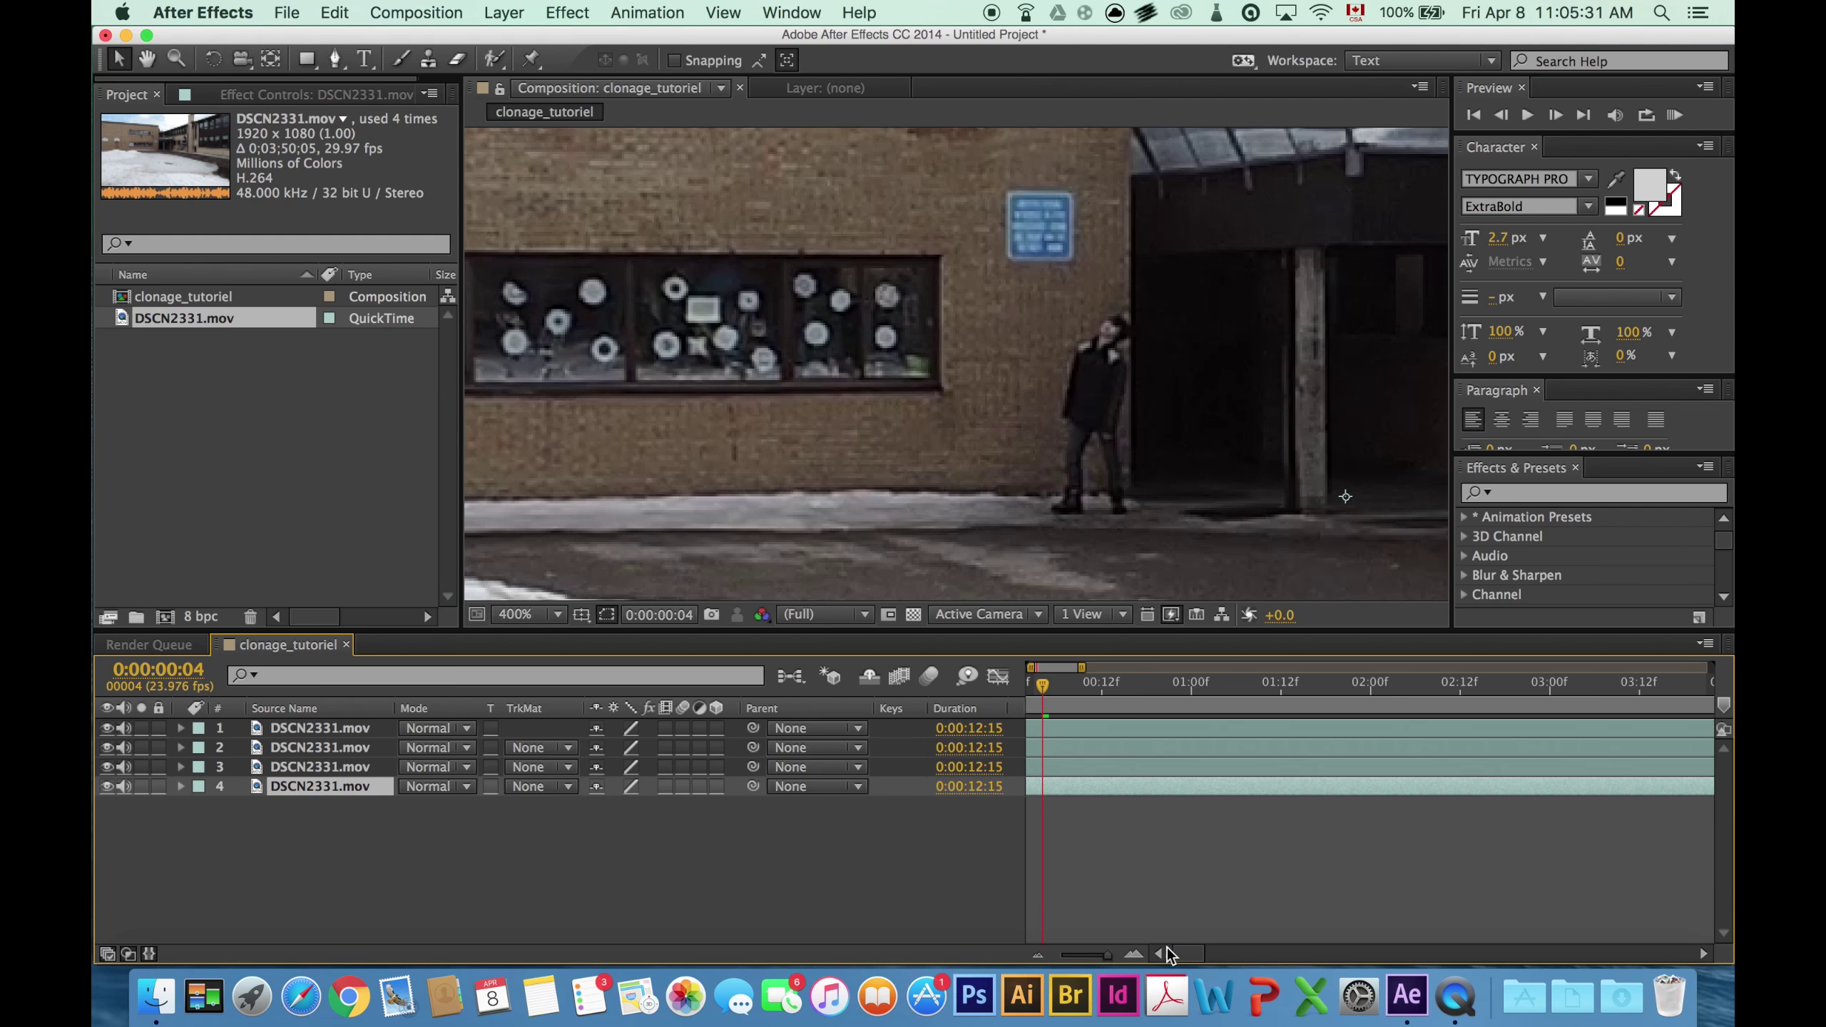
drag(1063, 687, 1024, 683)
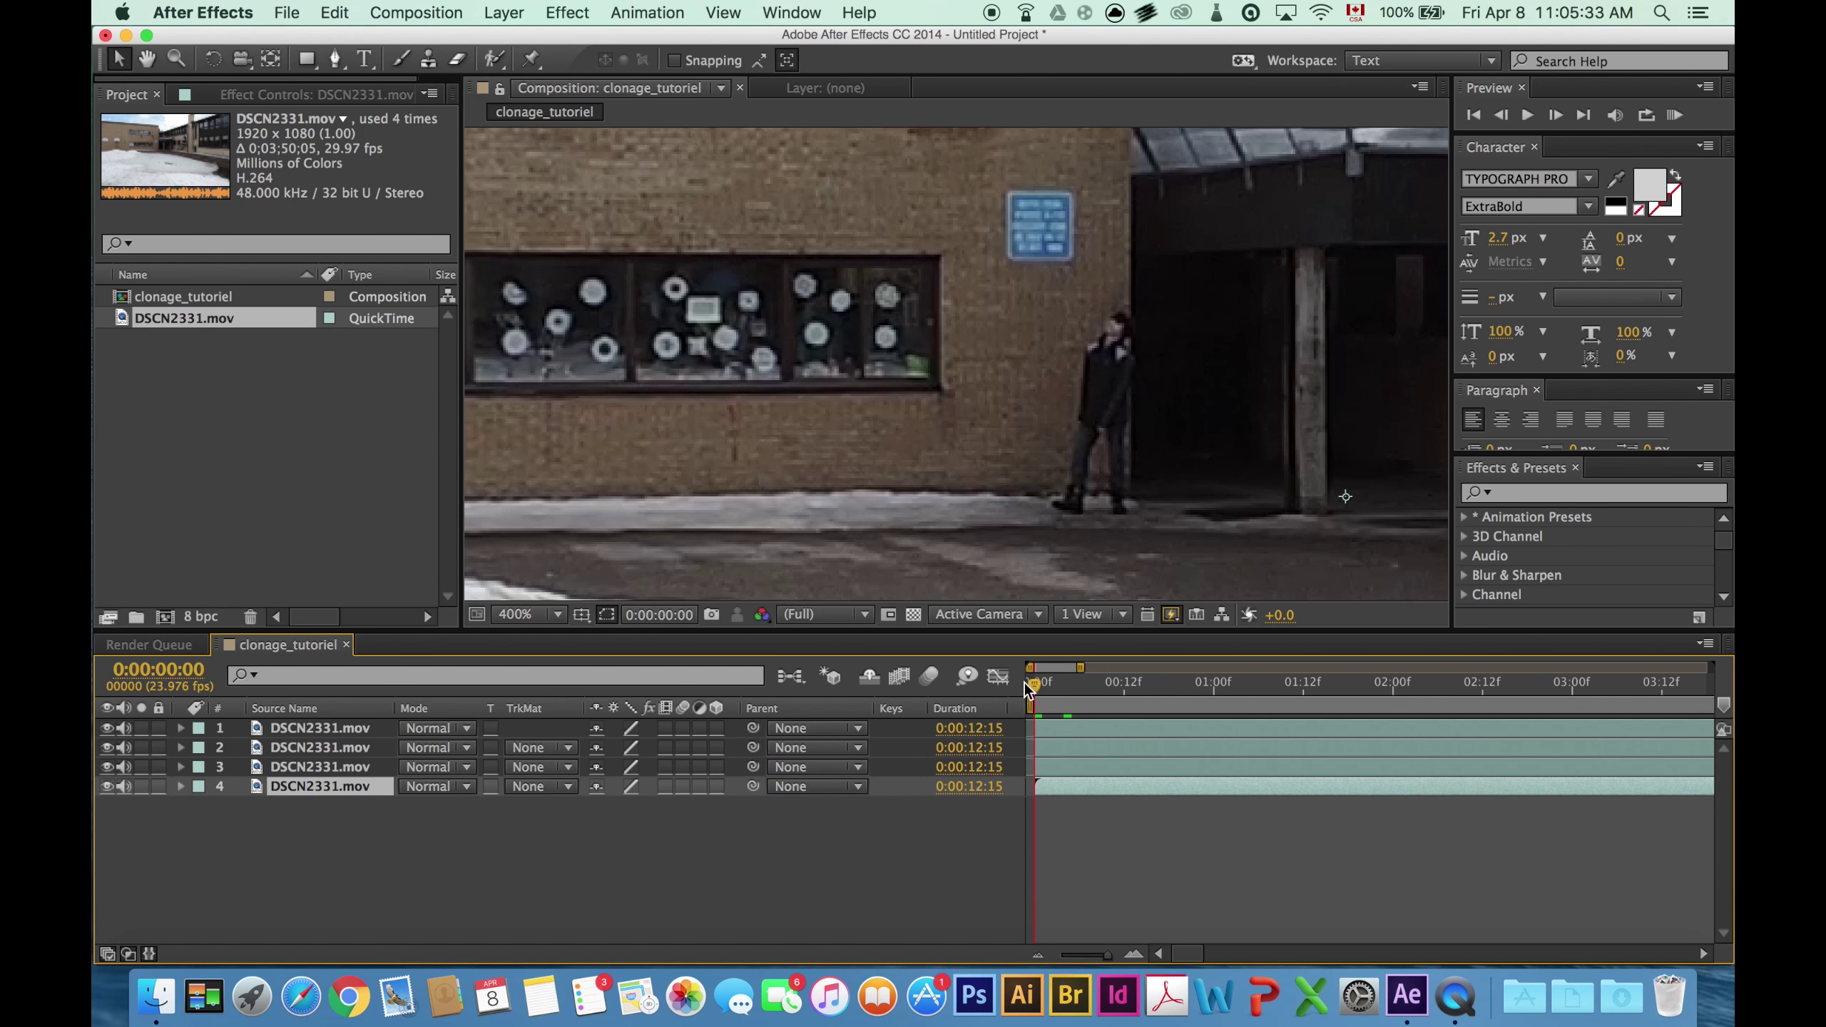
click(292, 721)
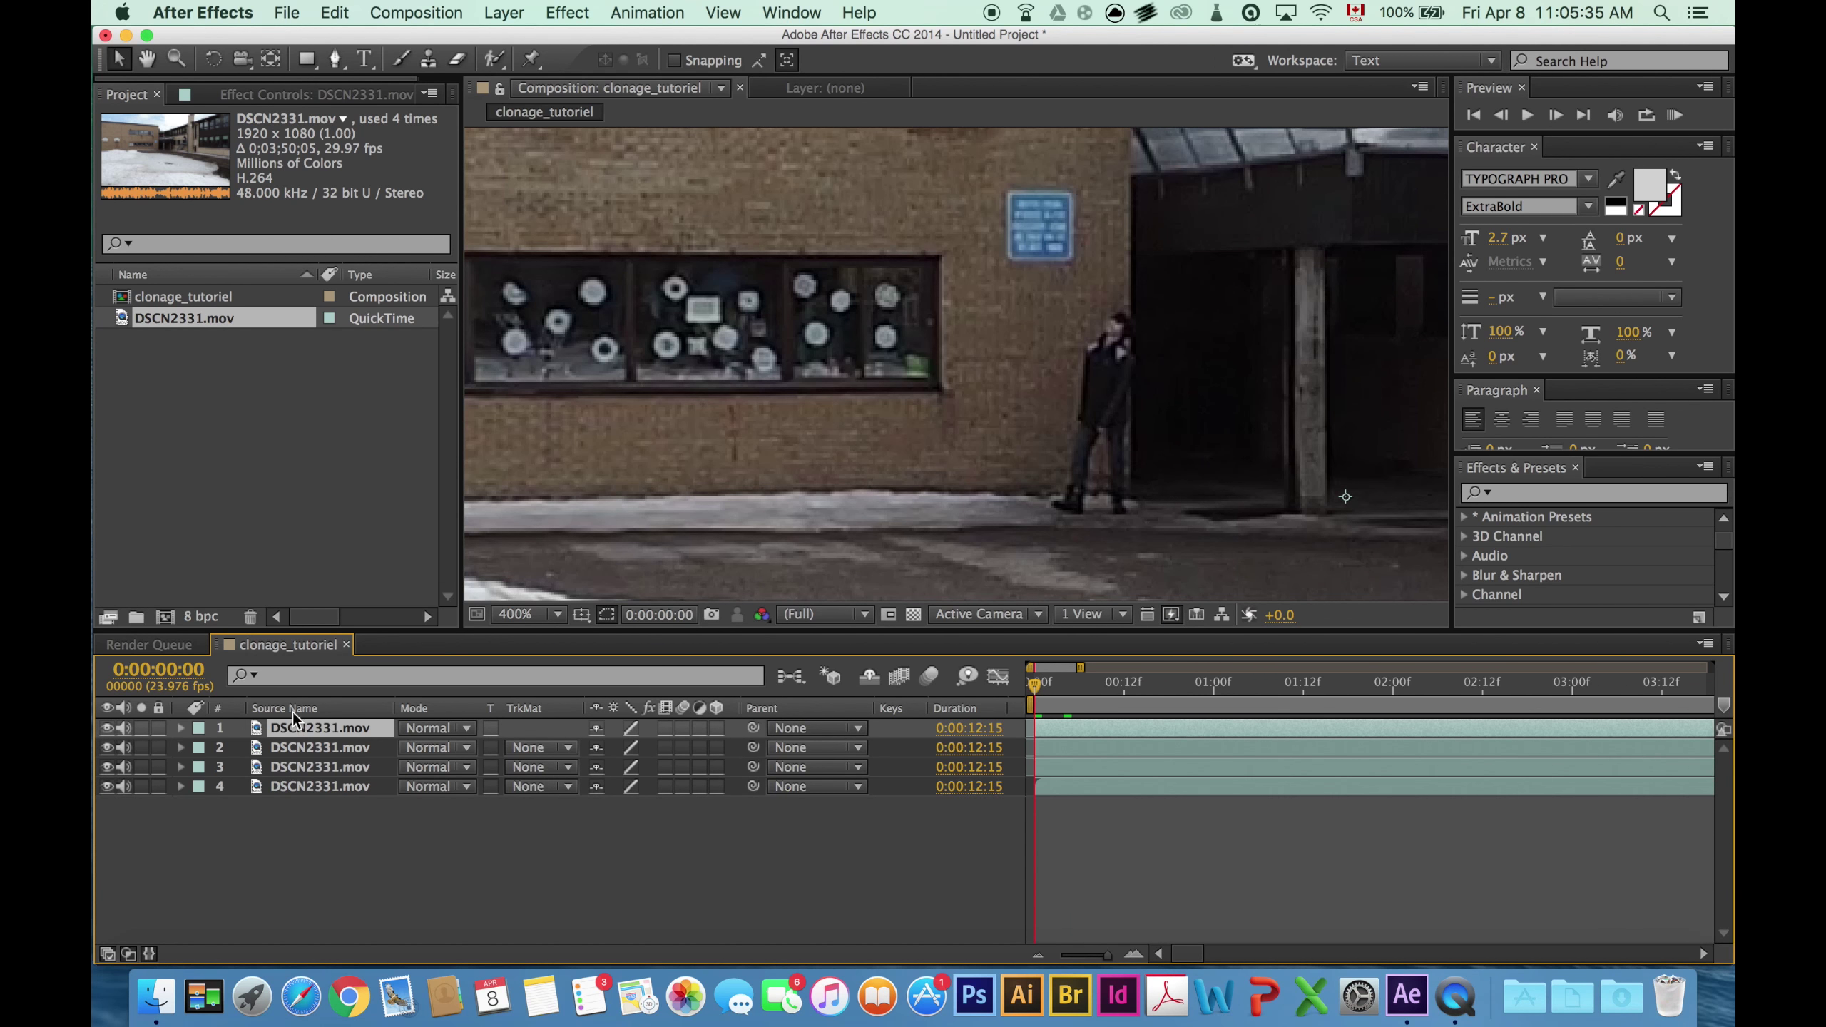
click(335, 60)
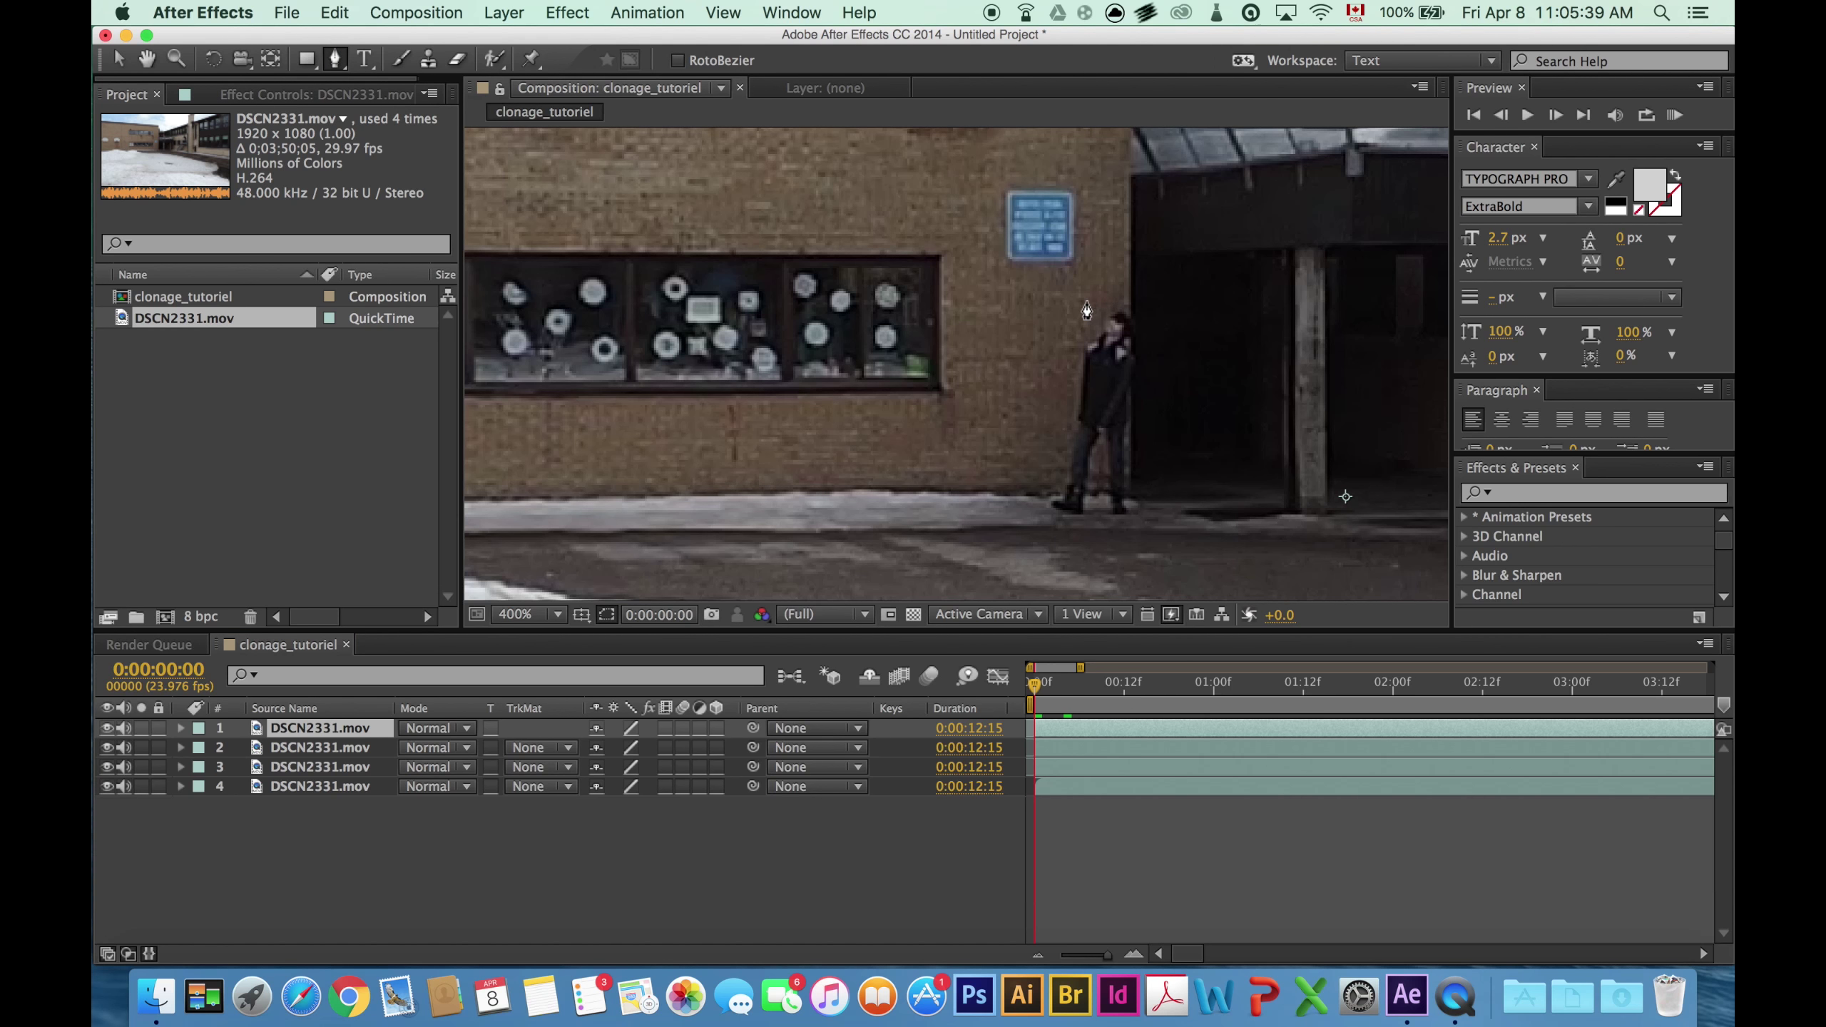
click(1080, 302)
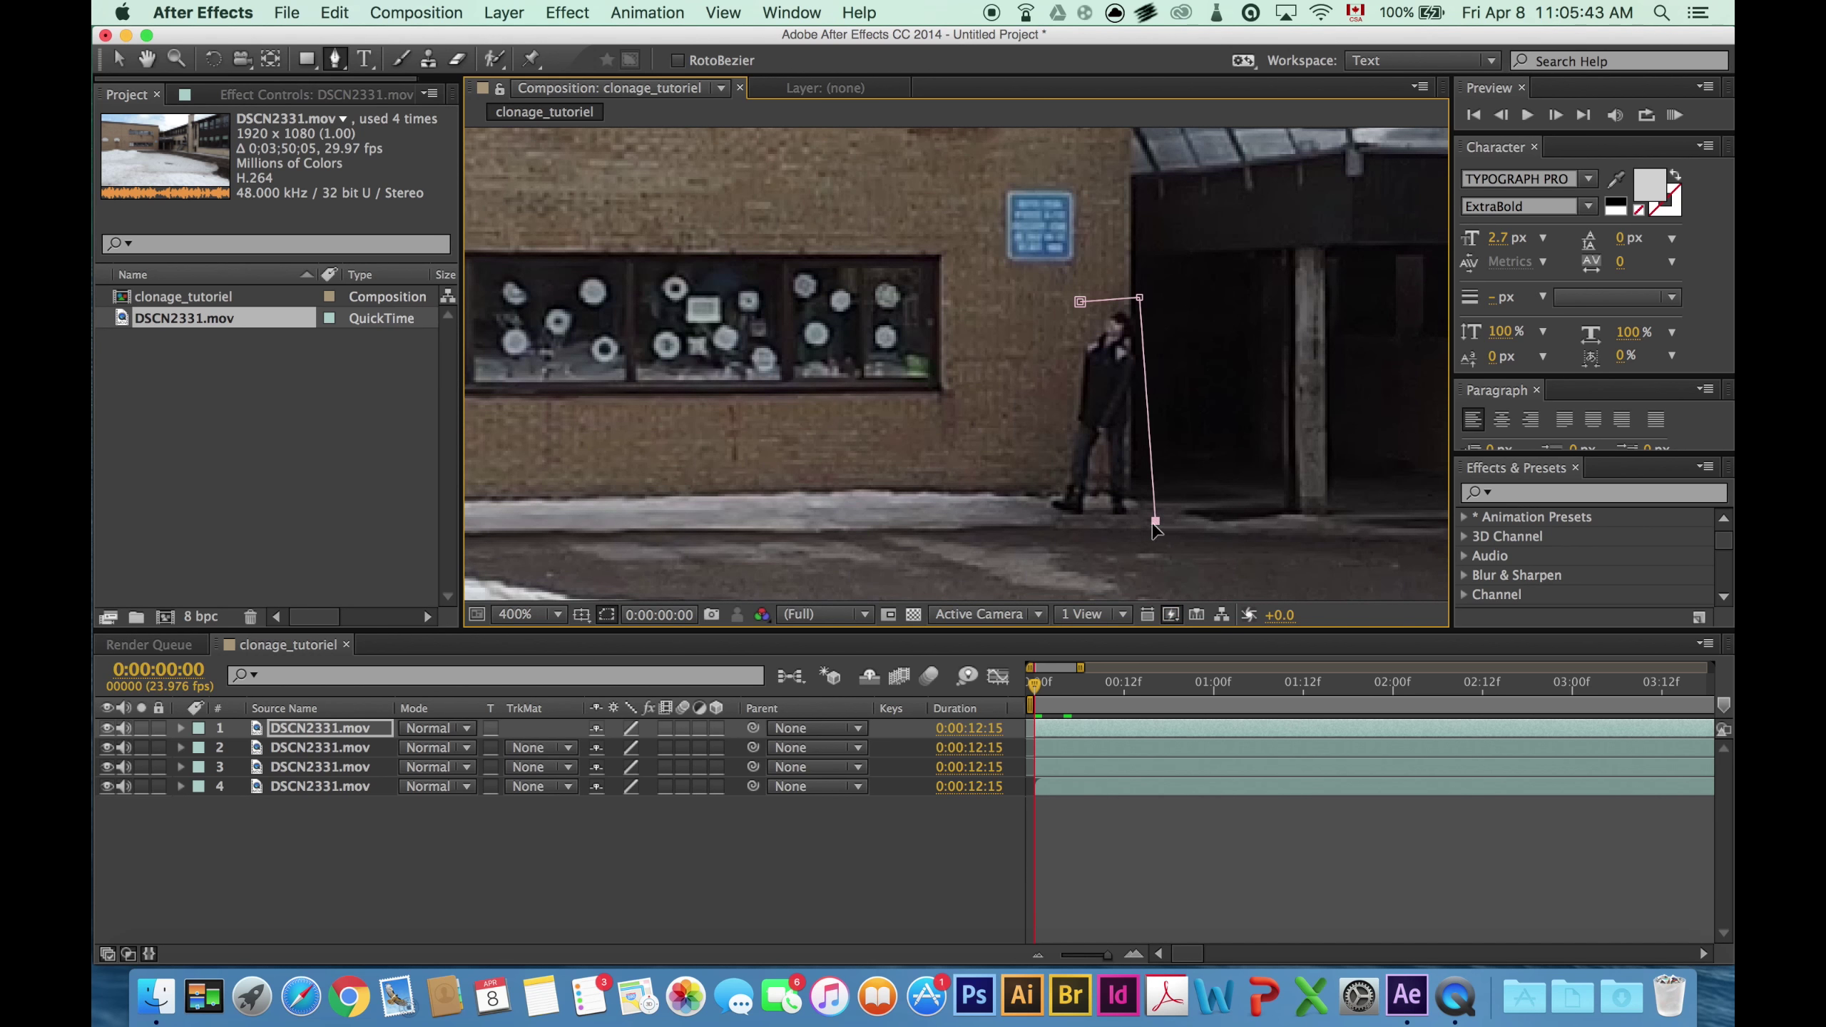
click(648, 546)
click(622, 241)
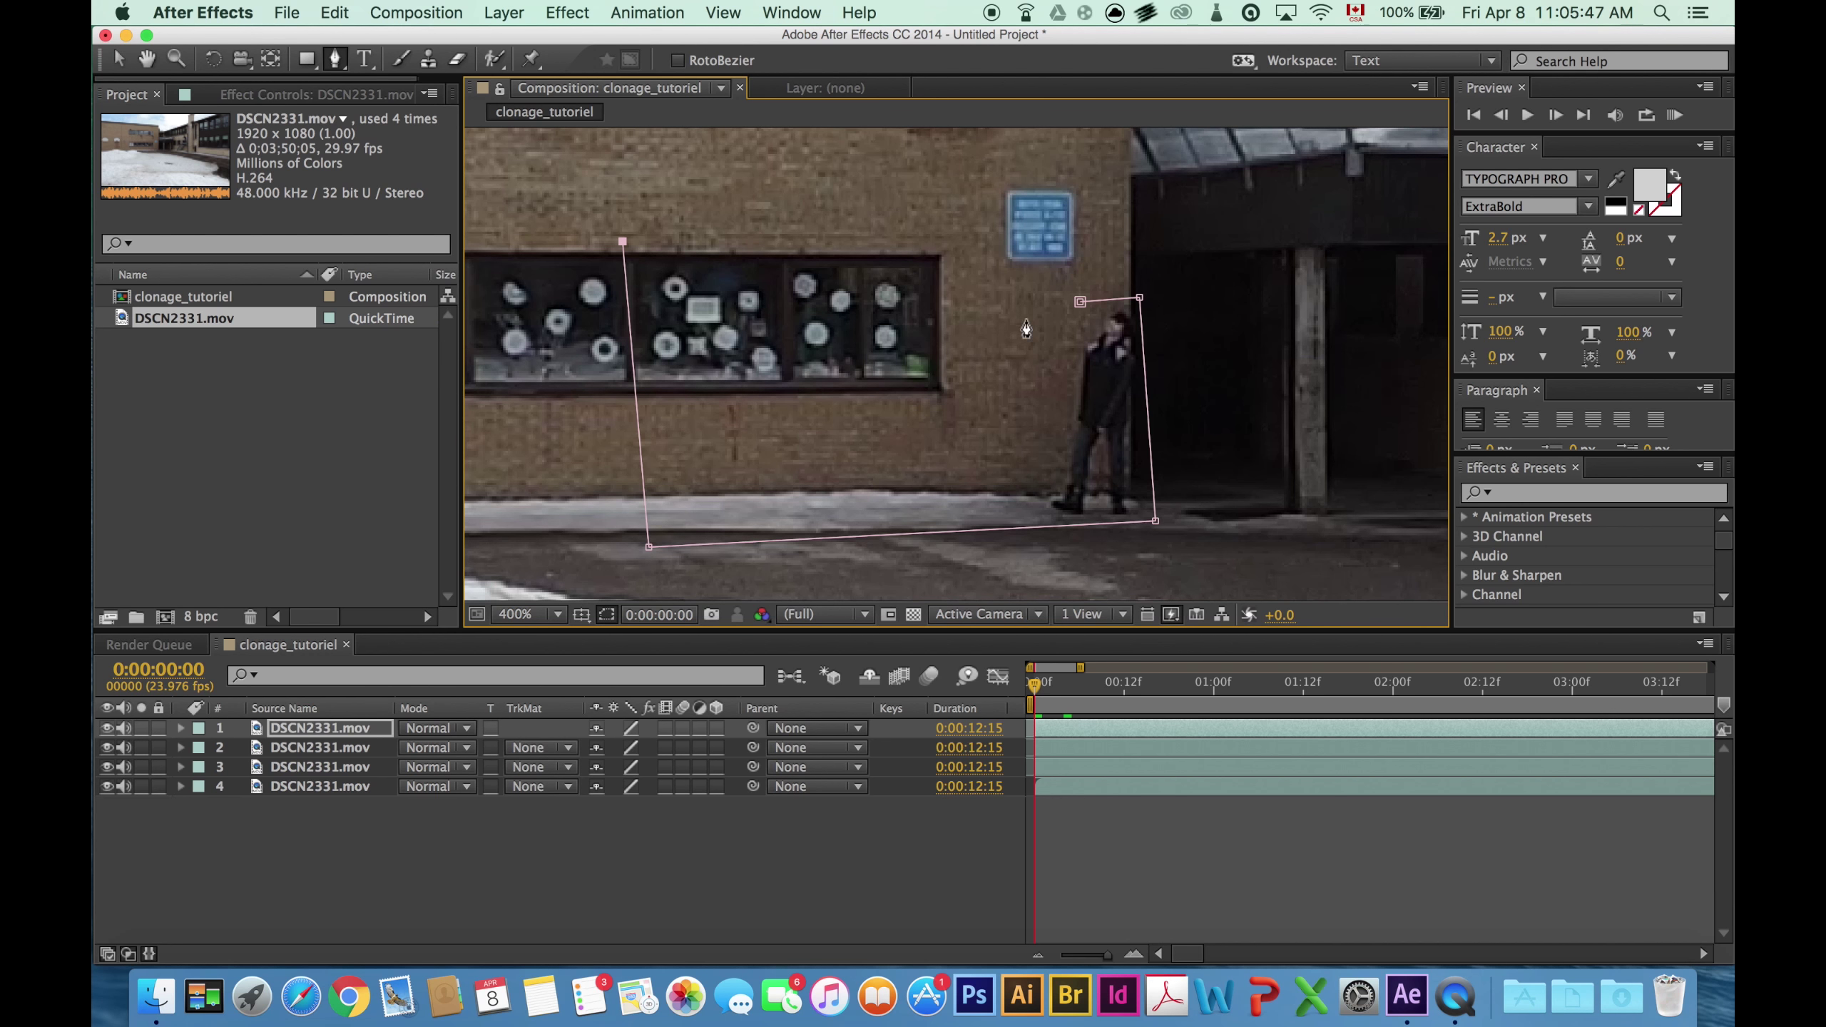
click(1080, 301)
drag(1080, 302, 1166, 278)
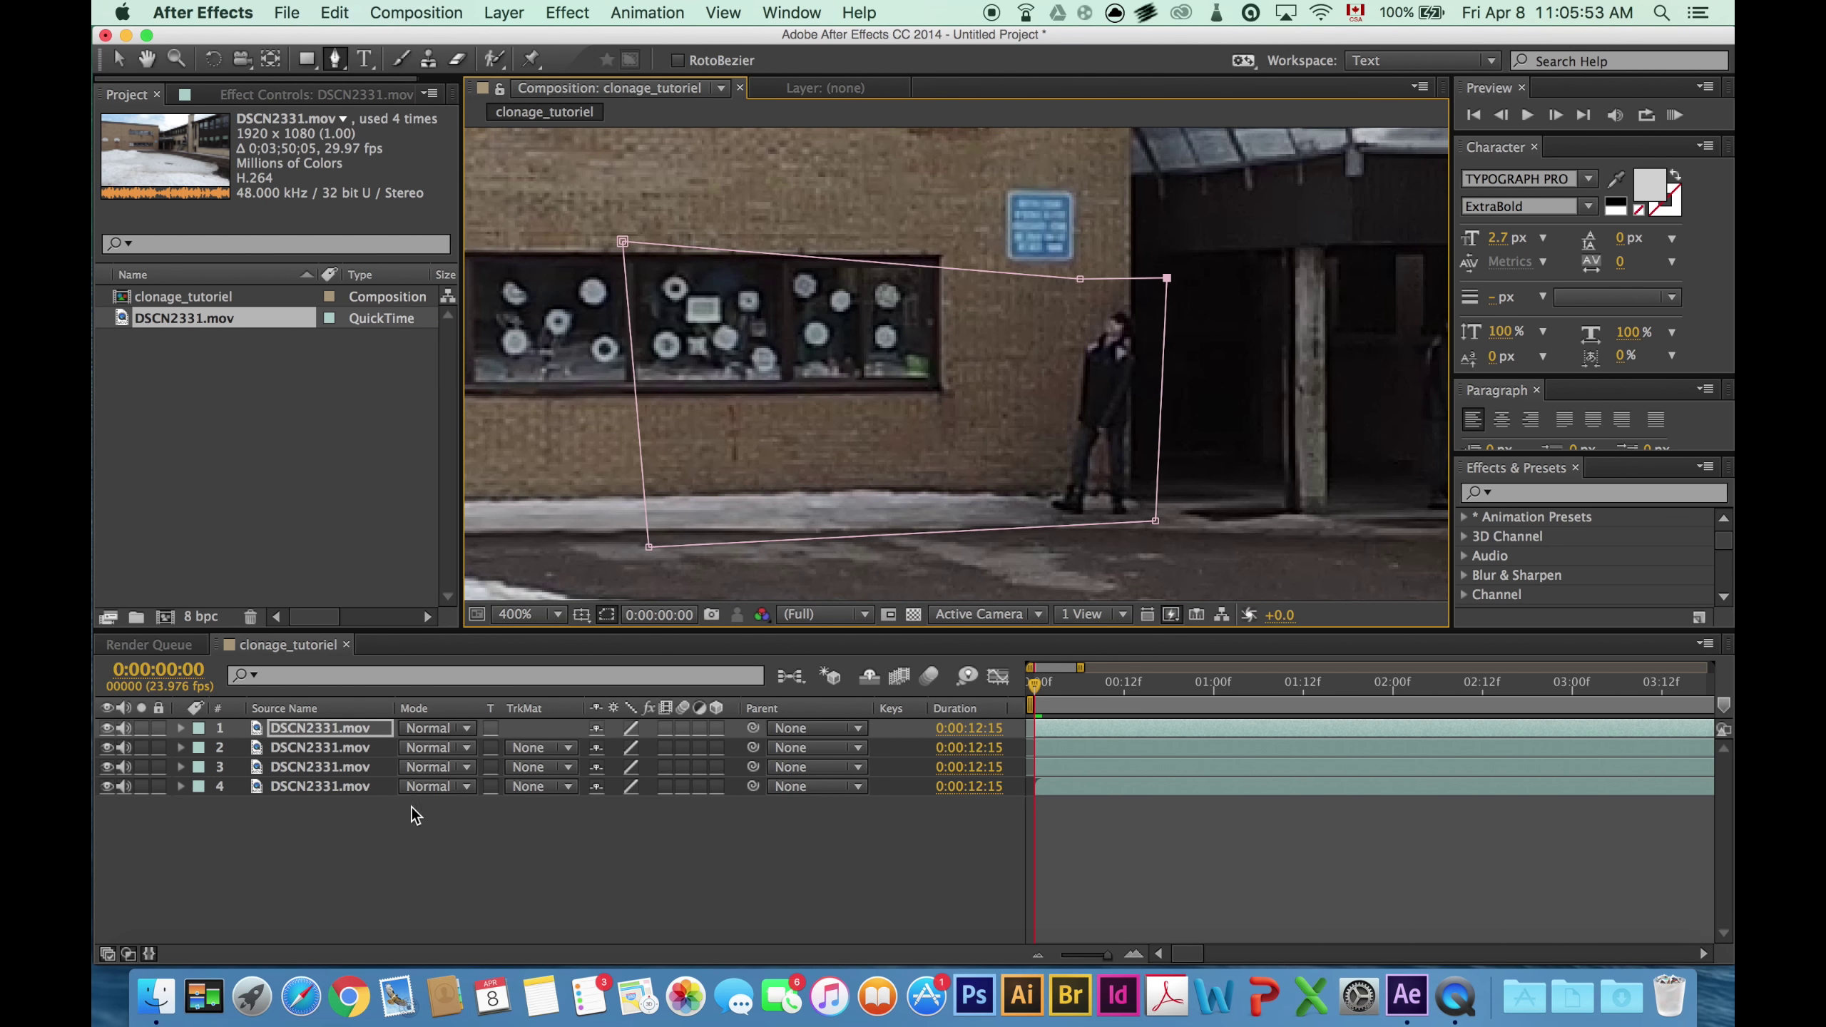
- Set the top layer's Mask 1 feather to 12 pixels
click(180, 726)
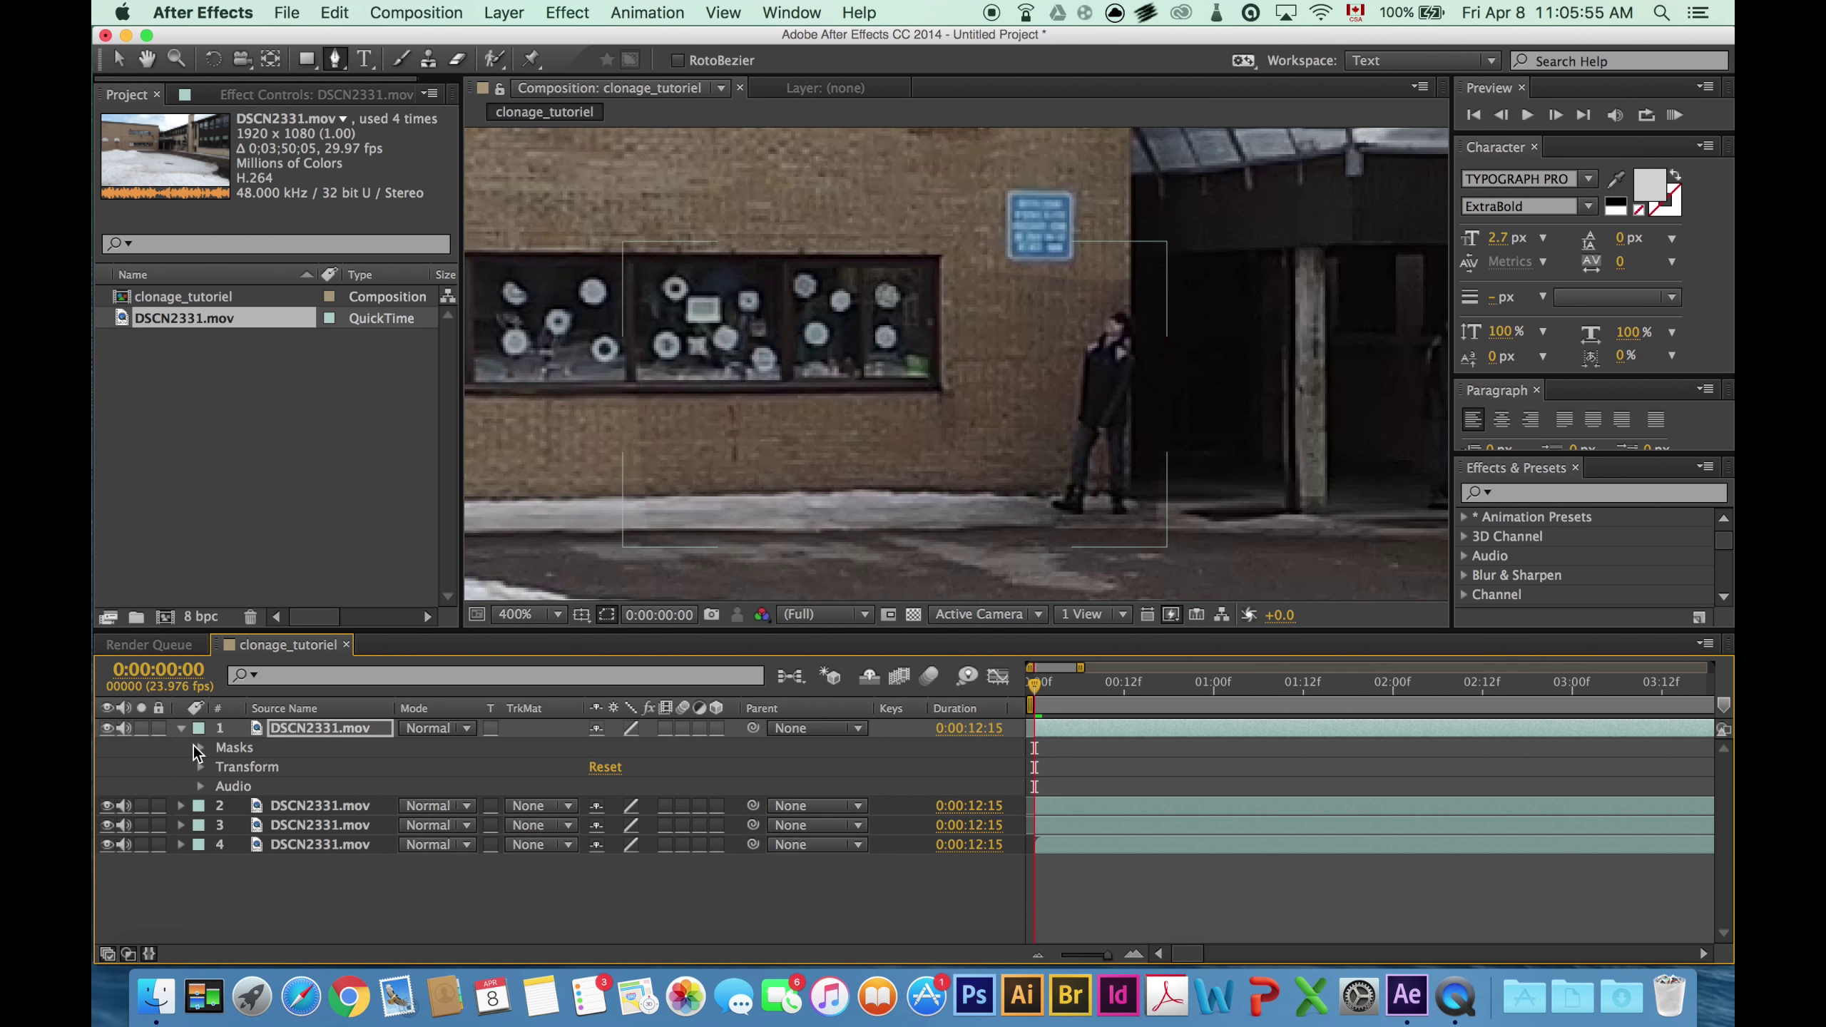
click(200, 747)
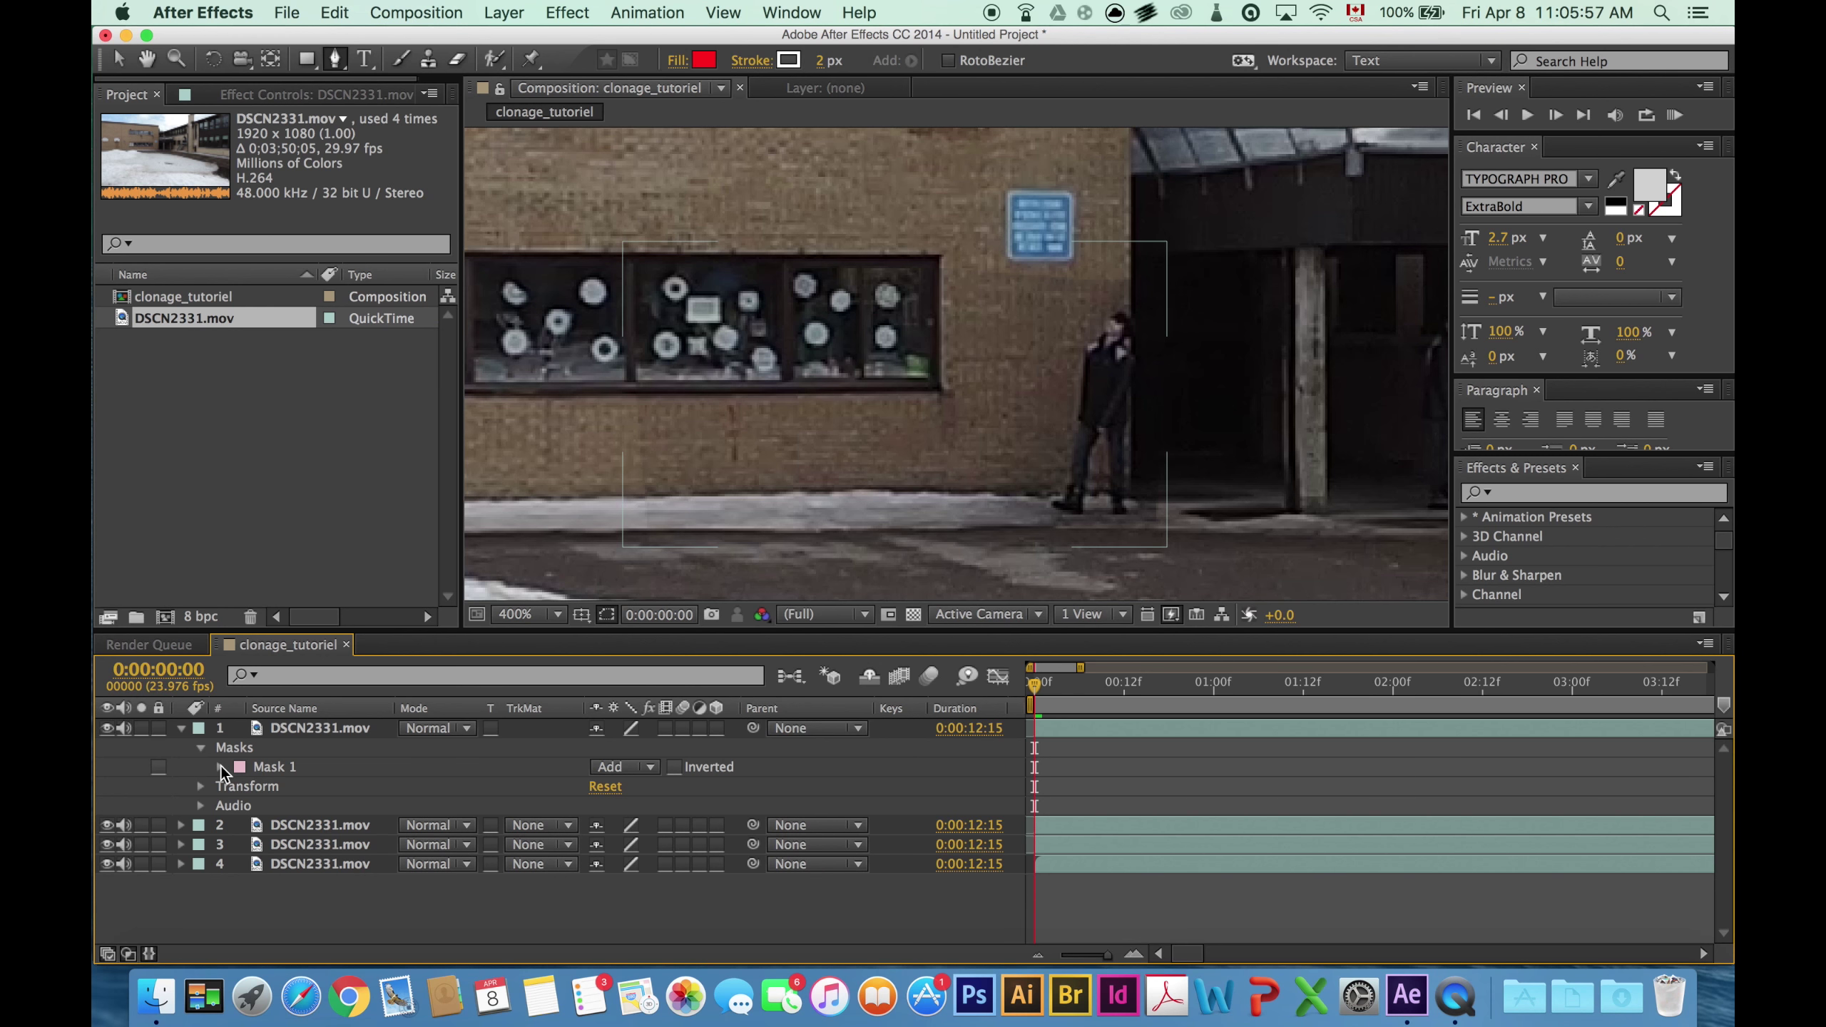
click(220, 768)
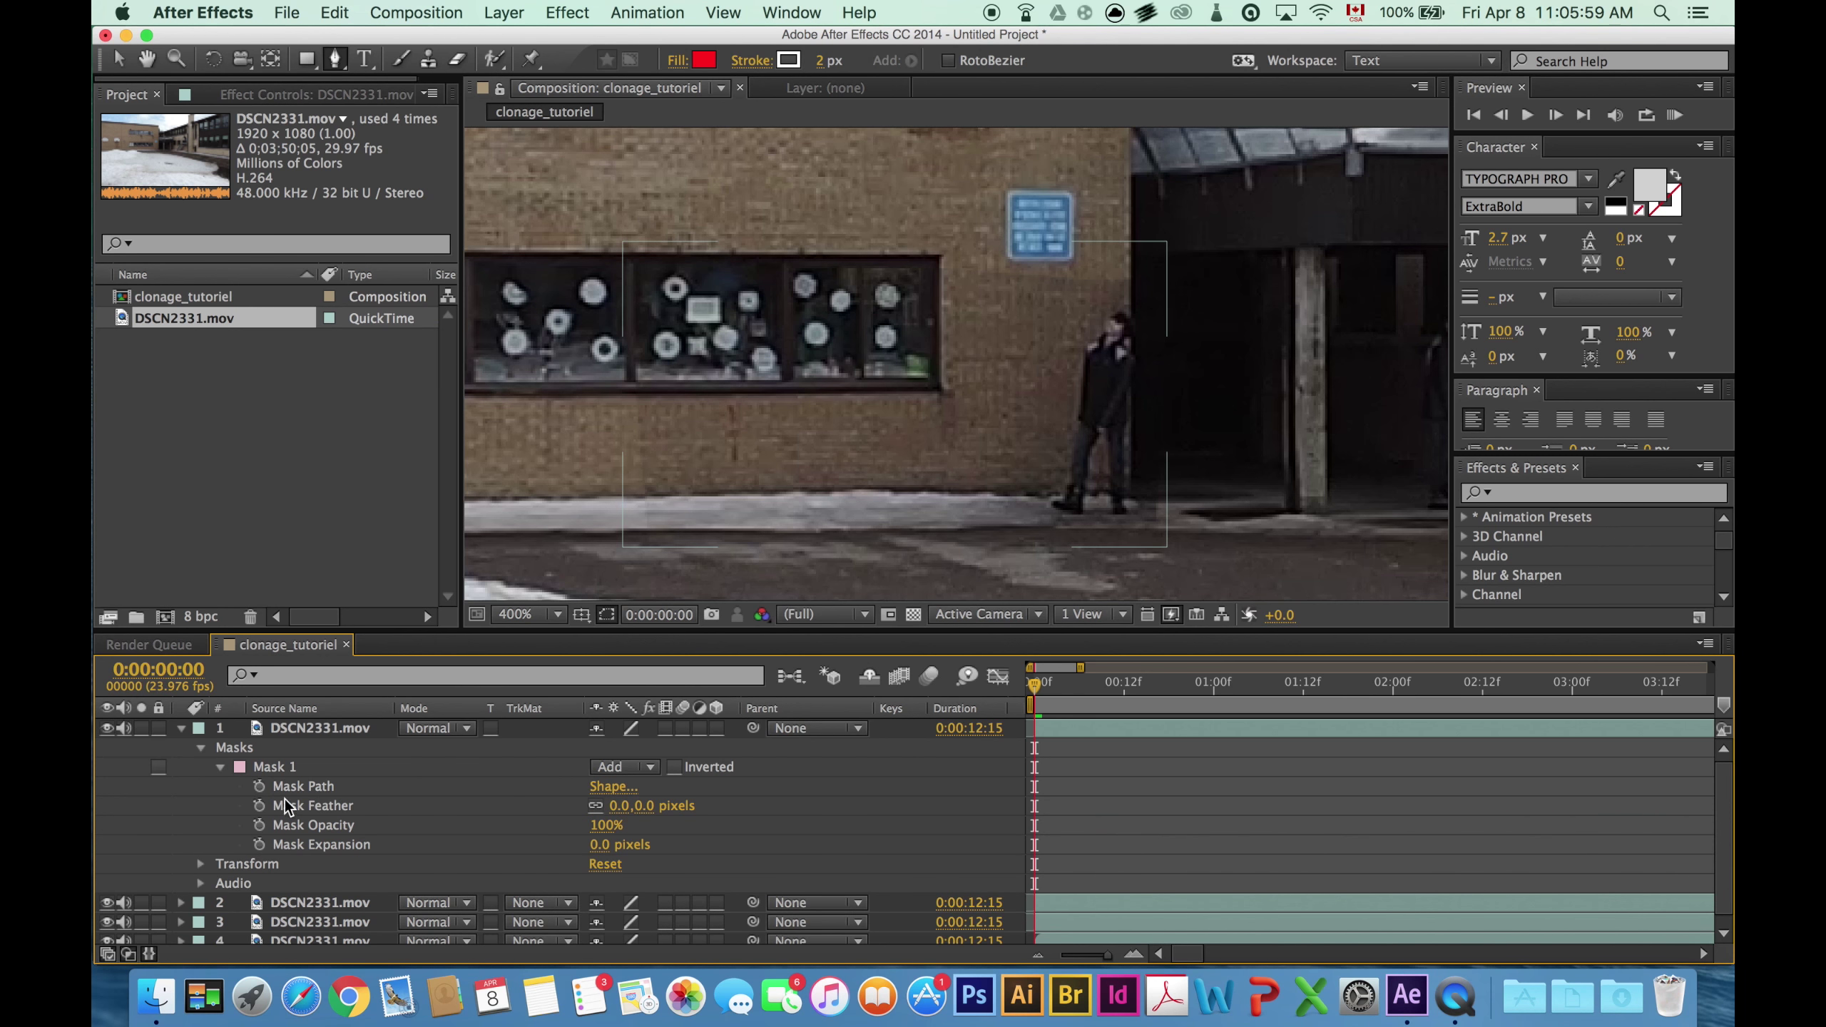
drag(623, 805, 630, 806)
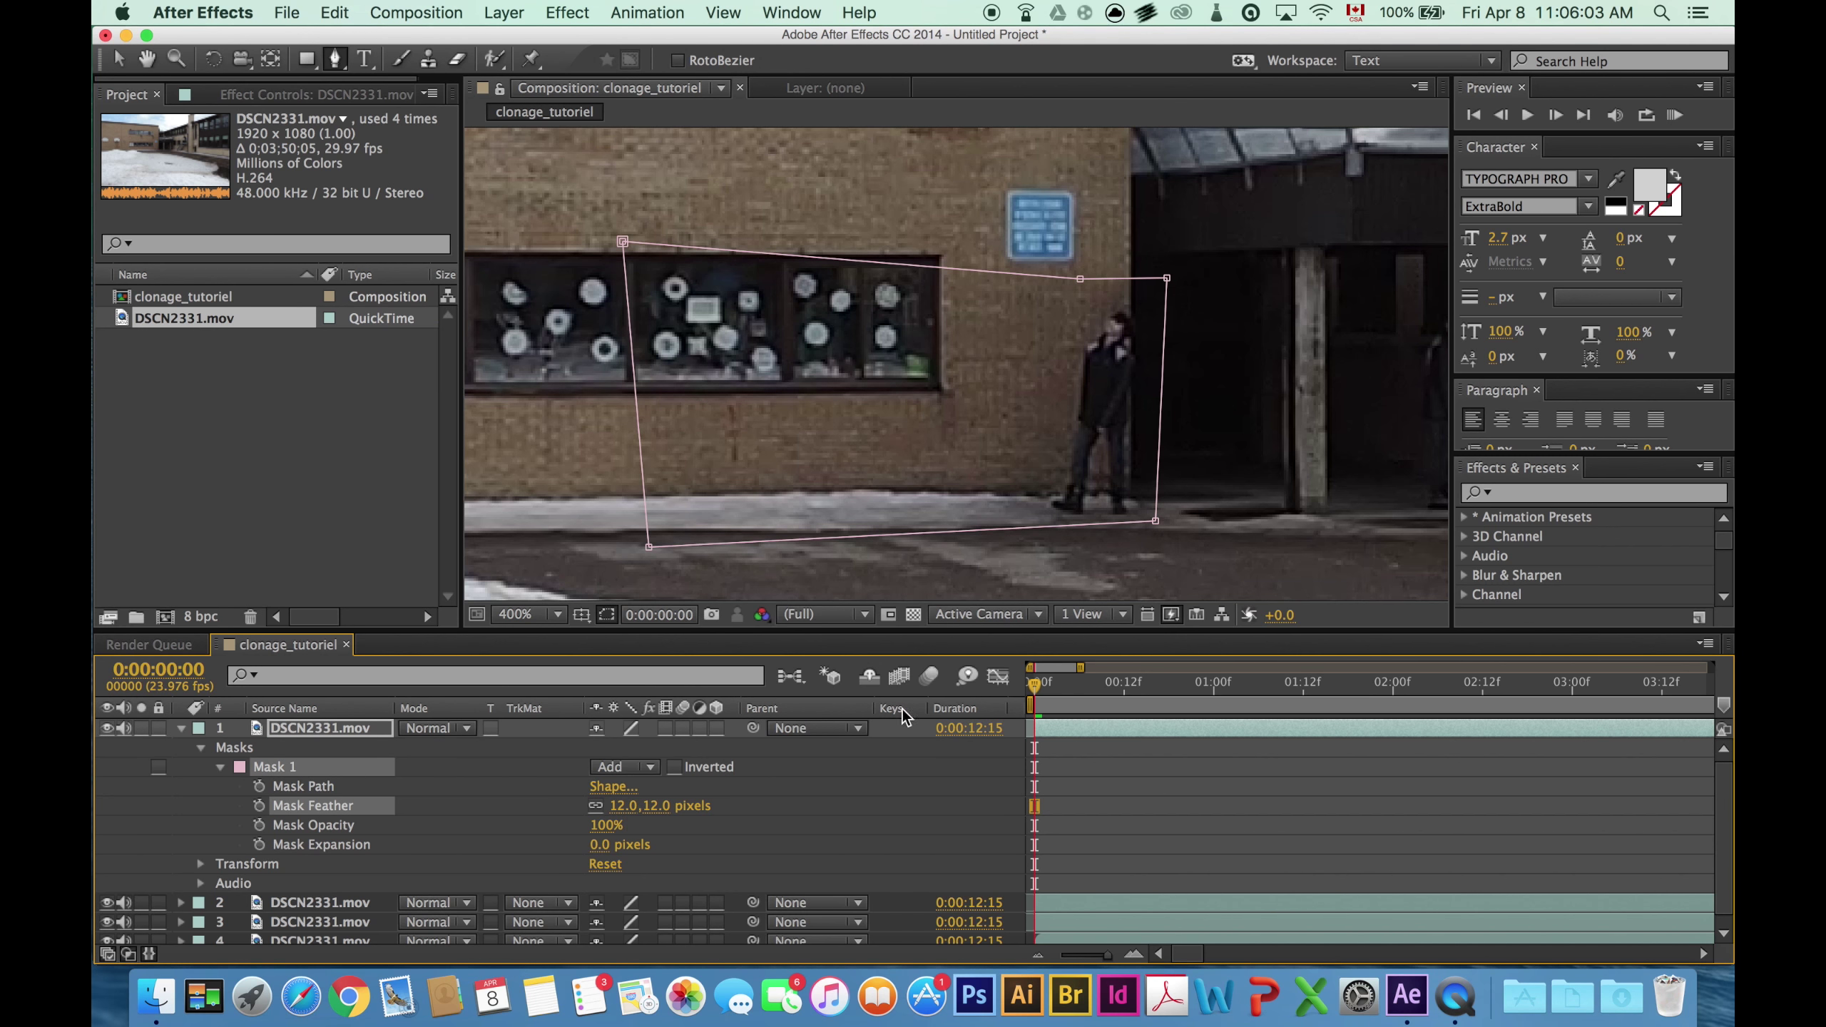
- Scrub from the first frame to 0:00:07:15 to check the person's movement against the top layer's mask and the entrance area
drag(1034, 694, 1652, 713)
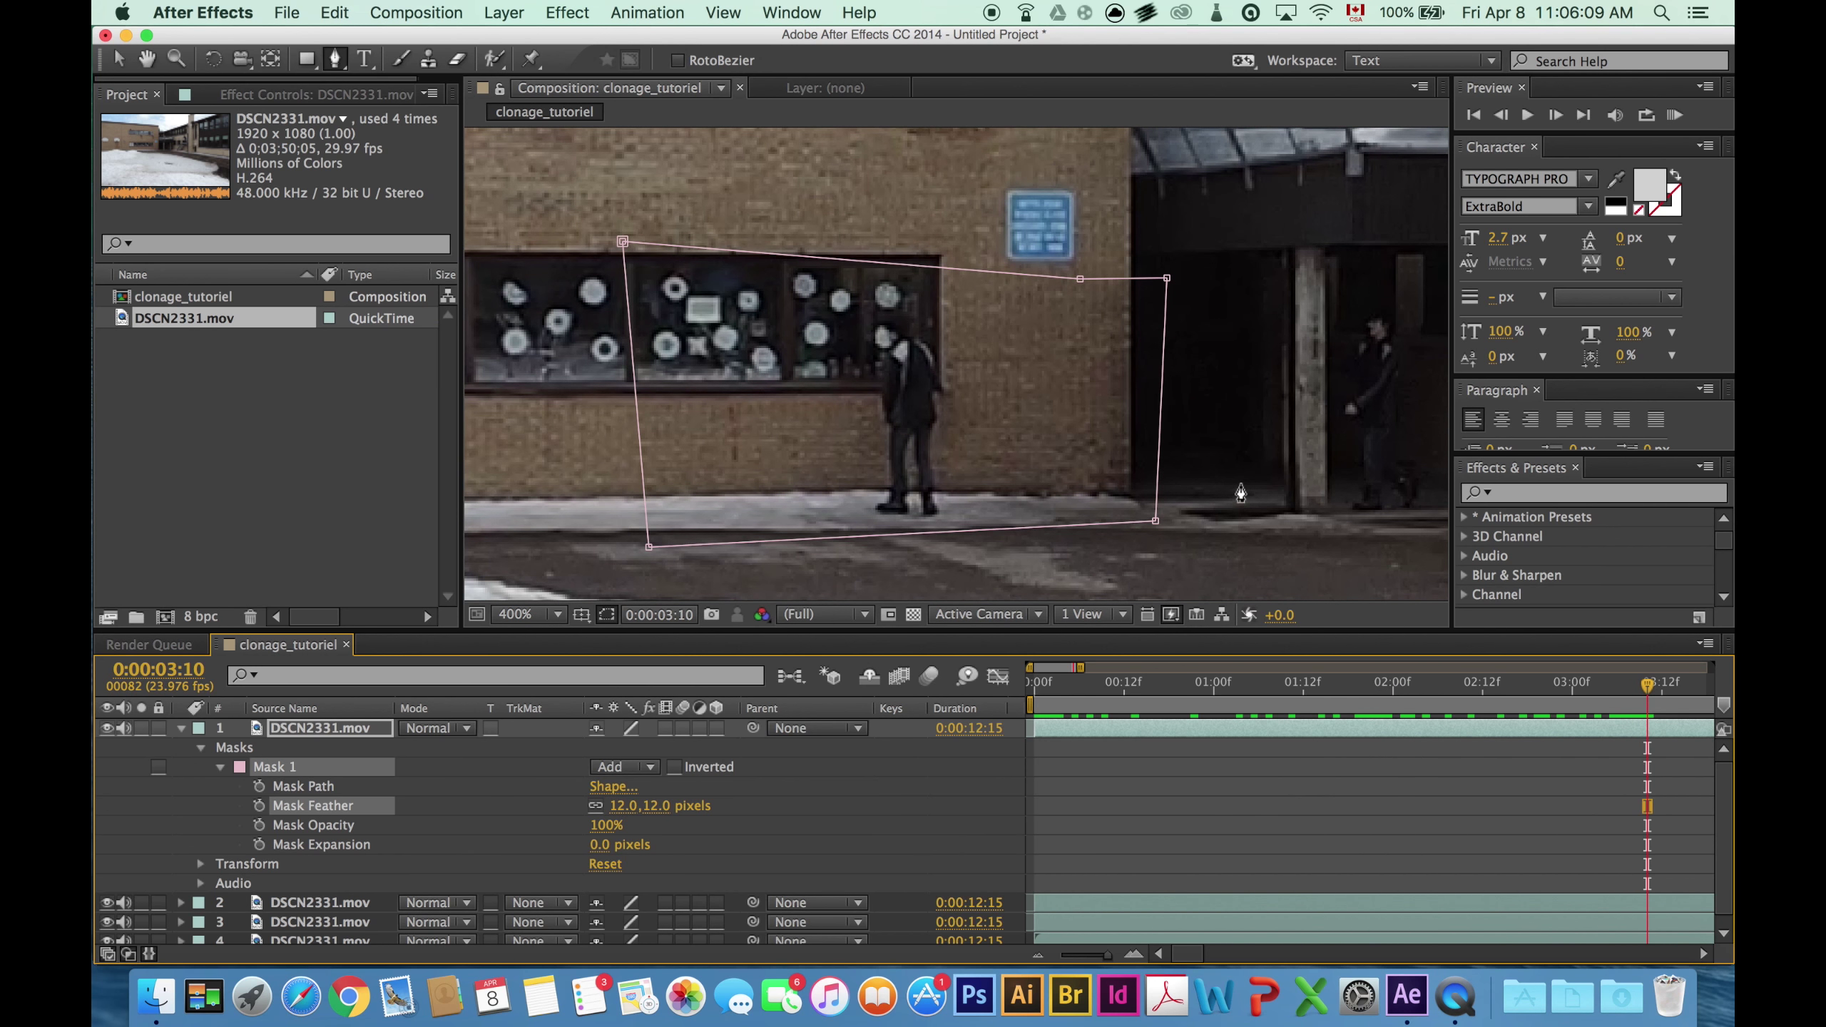
key(space)
drag(1233, 483, 1131, 473)
scroll(1205, 927, right, 10)
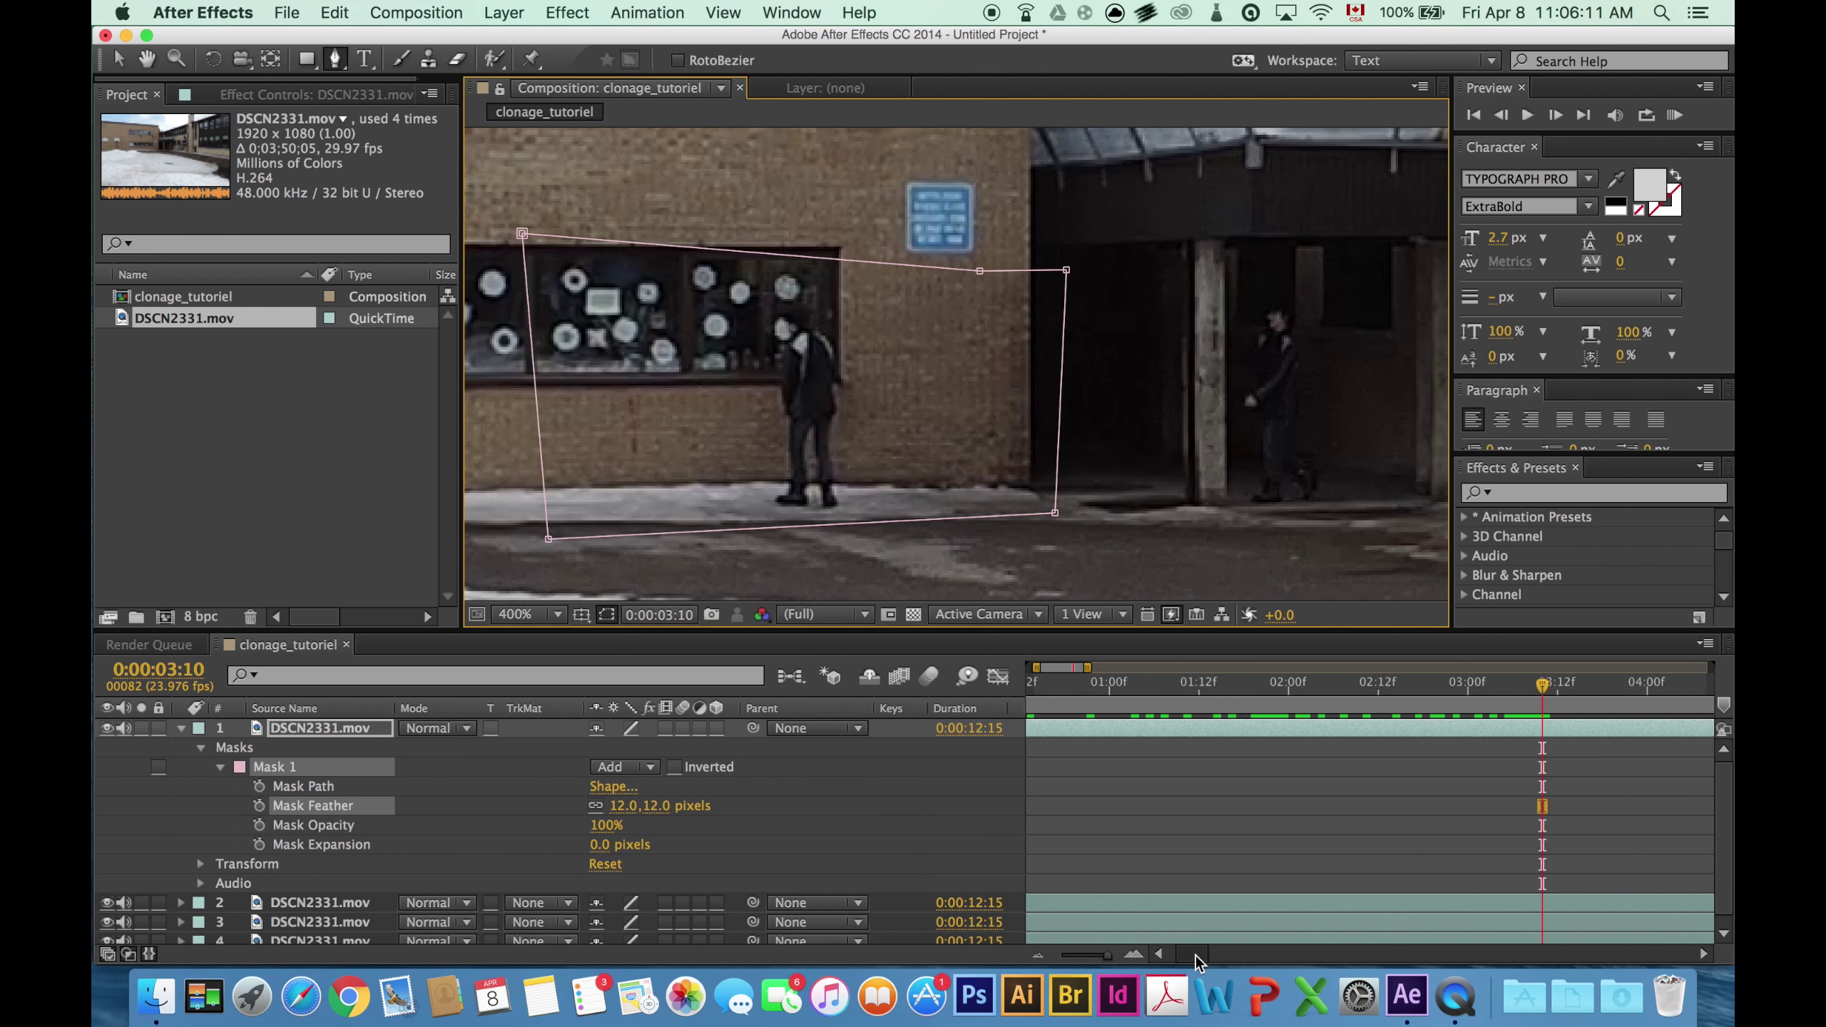
drag(1086, 699, 1525, 707)
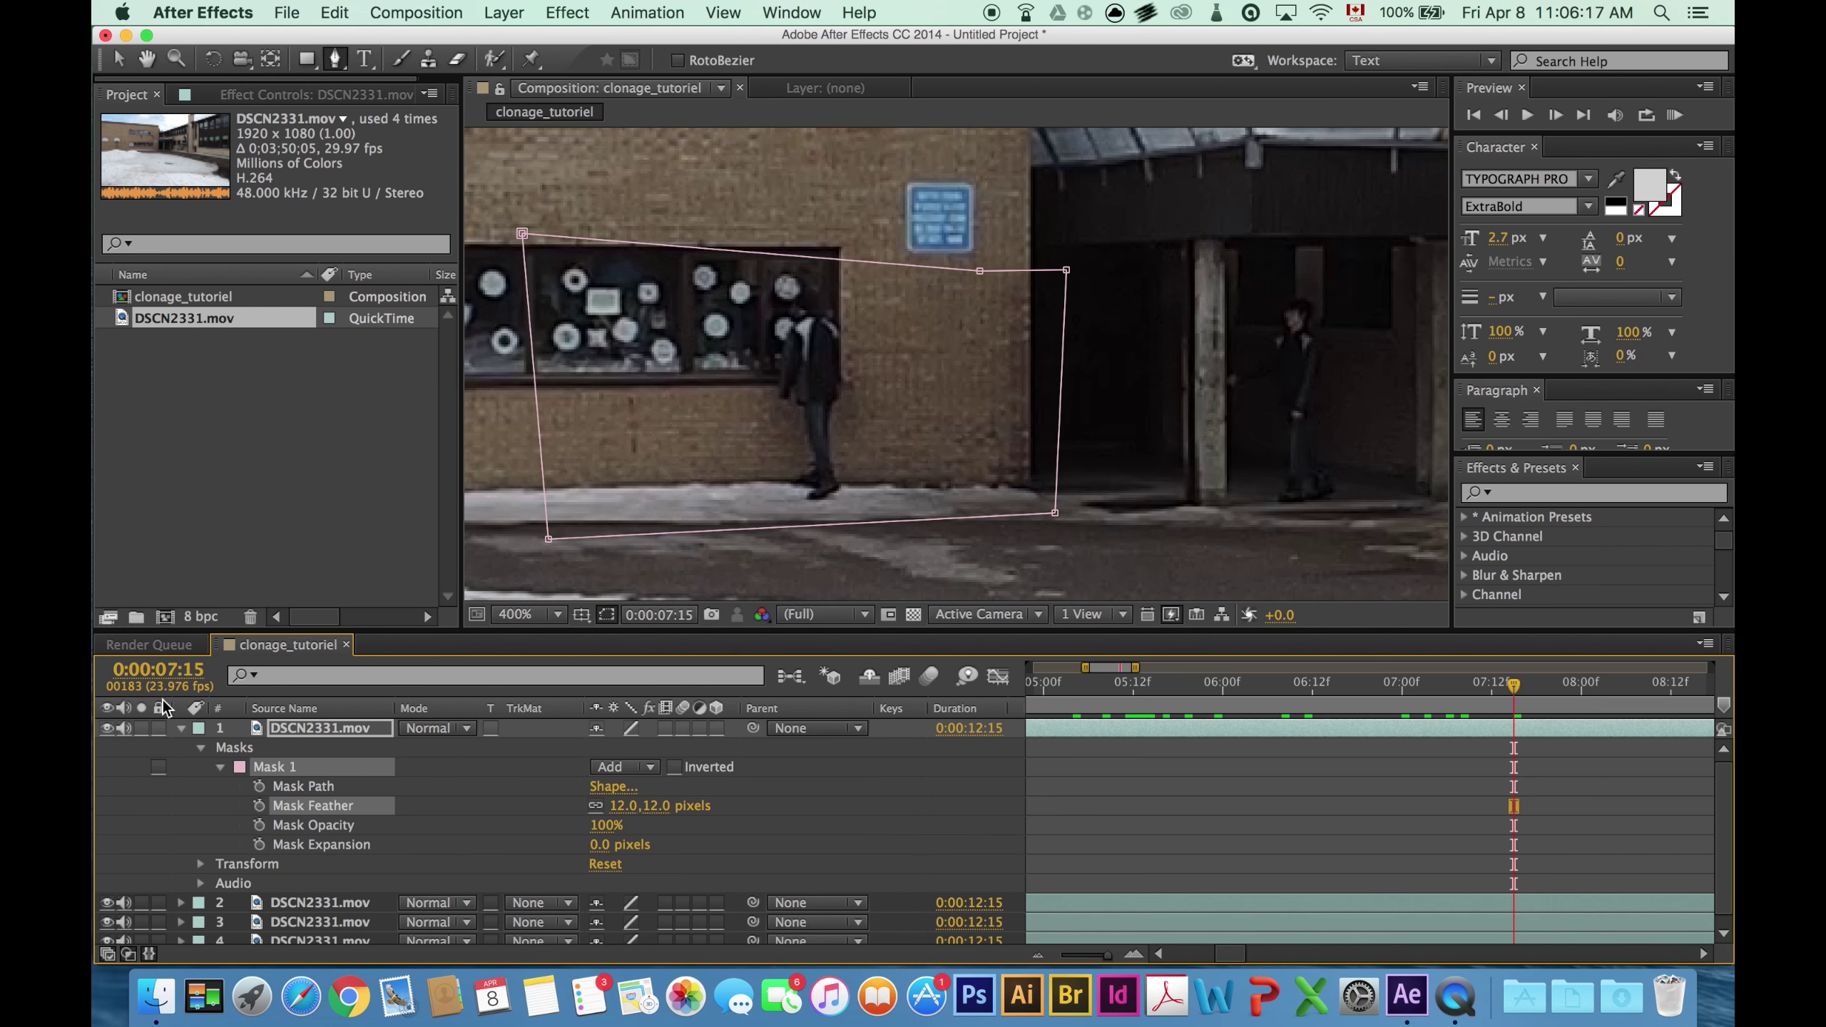
- Draw a four-point mask on the second layer around the person between the two entrance pillars and feather its edges
click(180, 728)
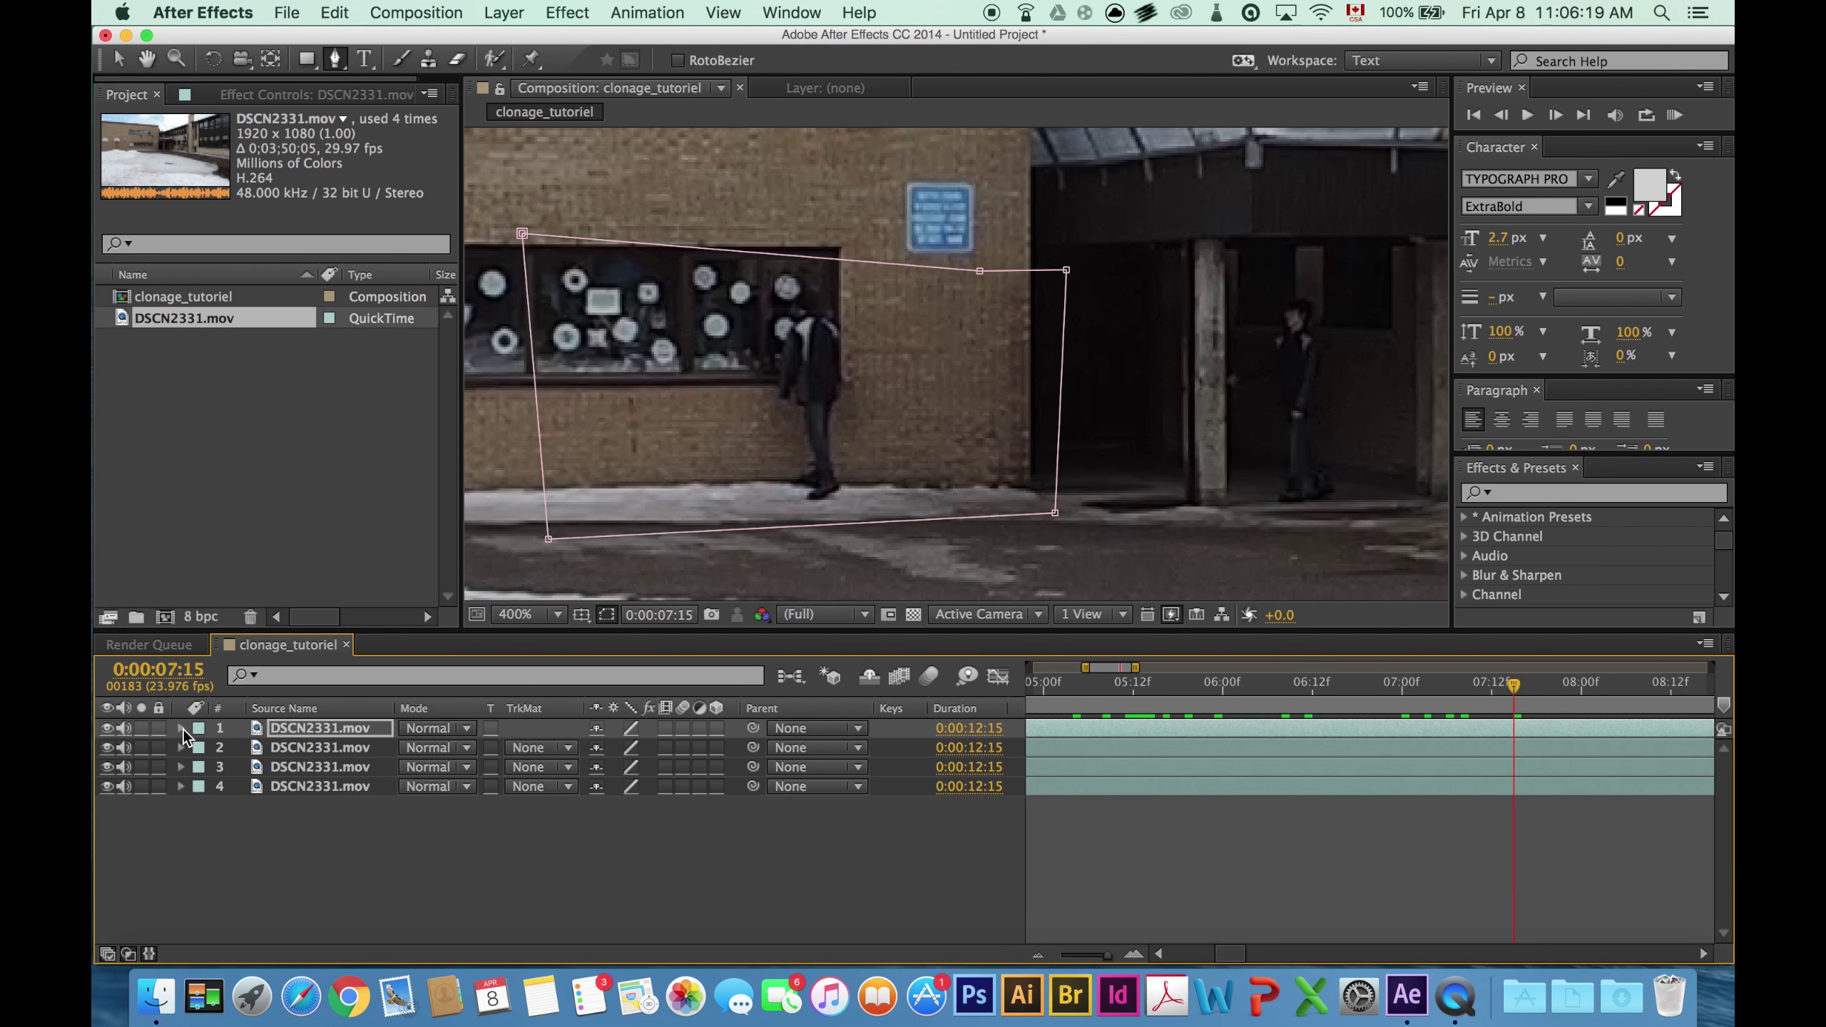
key(super+Down)
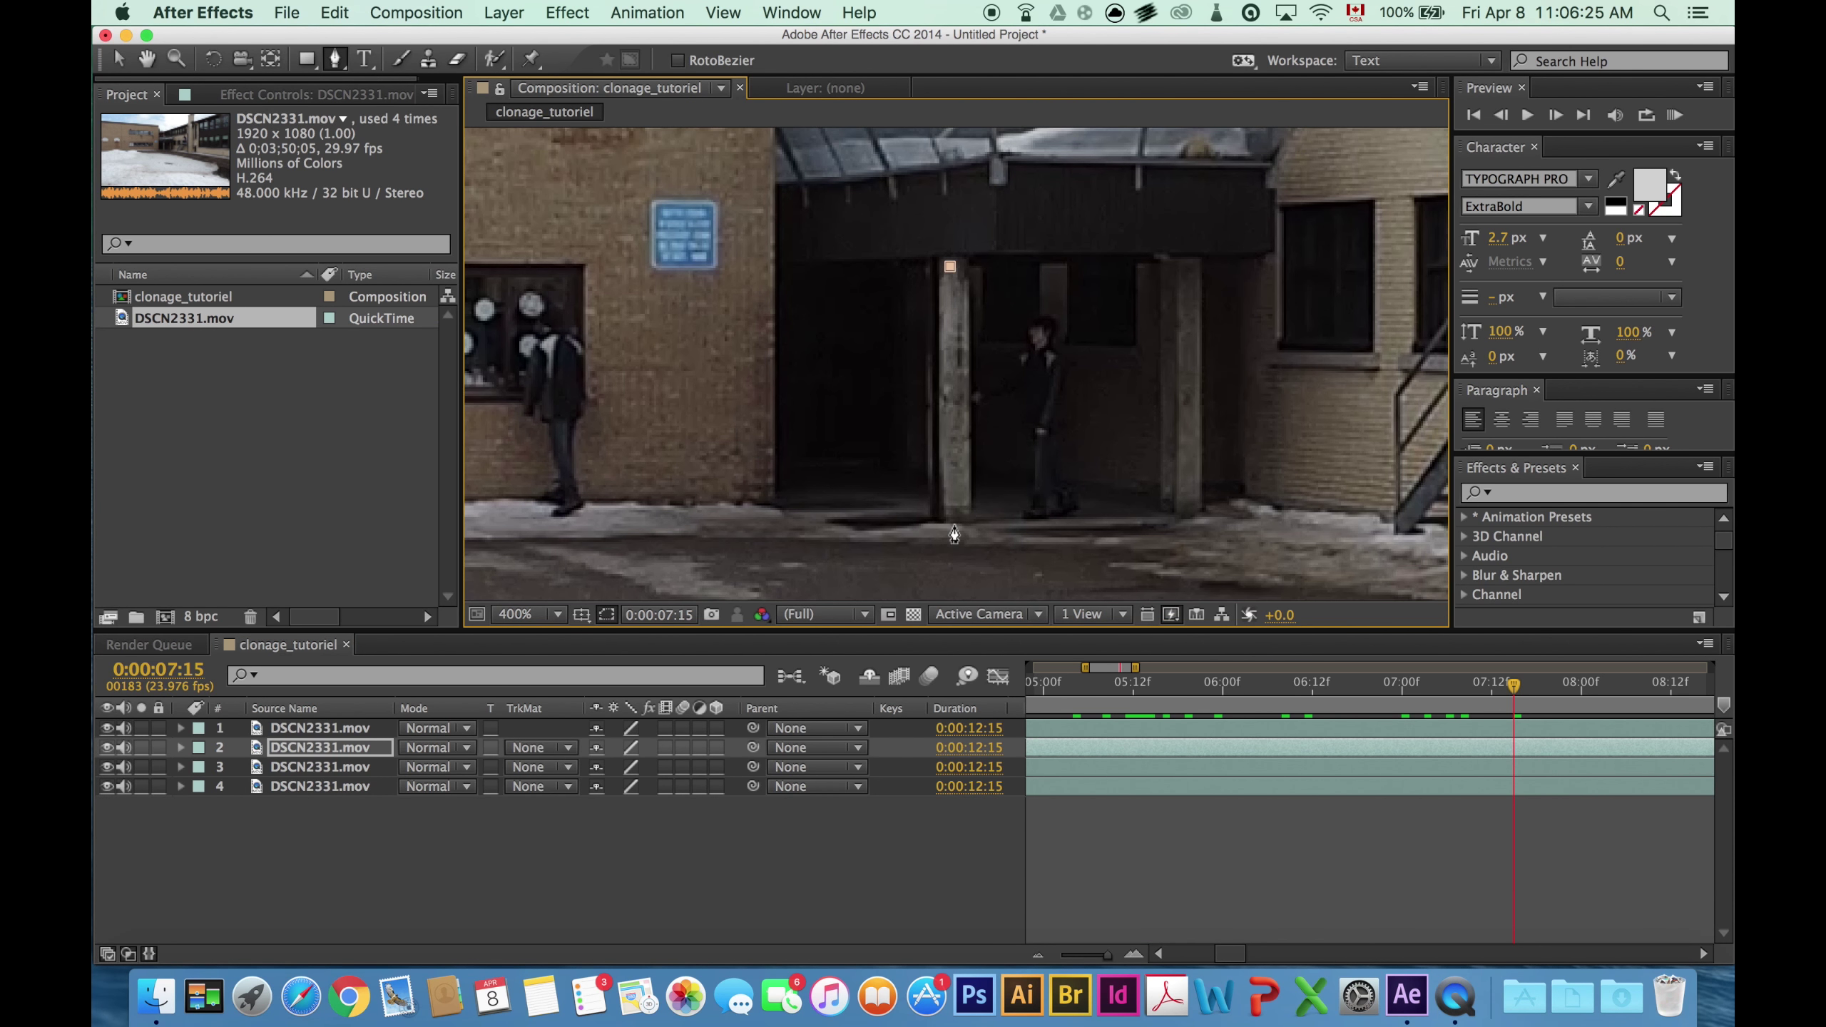
click(950, 266)
click(954, 529)
click(1188, 526)
click(1190, 256)
click(949, 266)
click(181, 747)
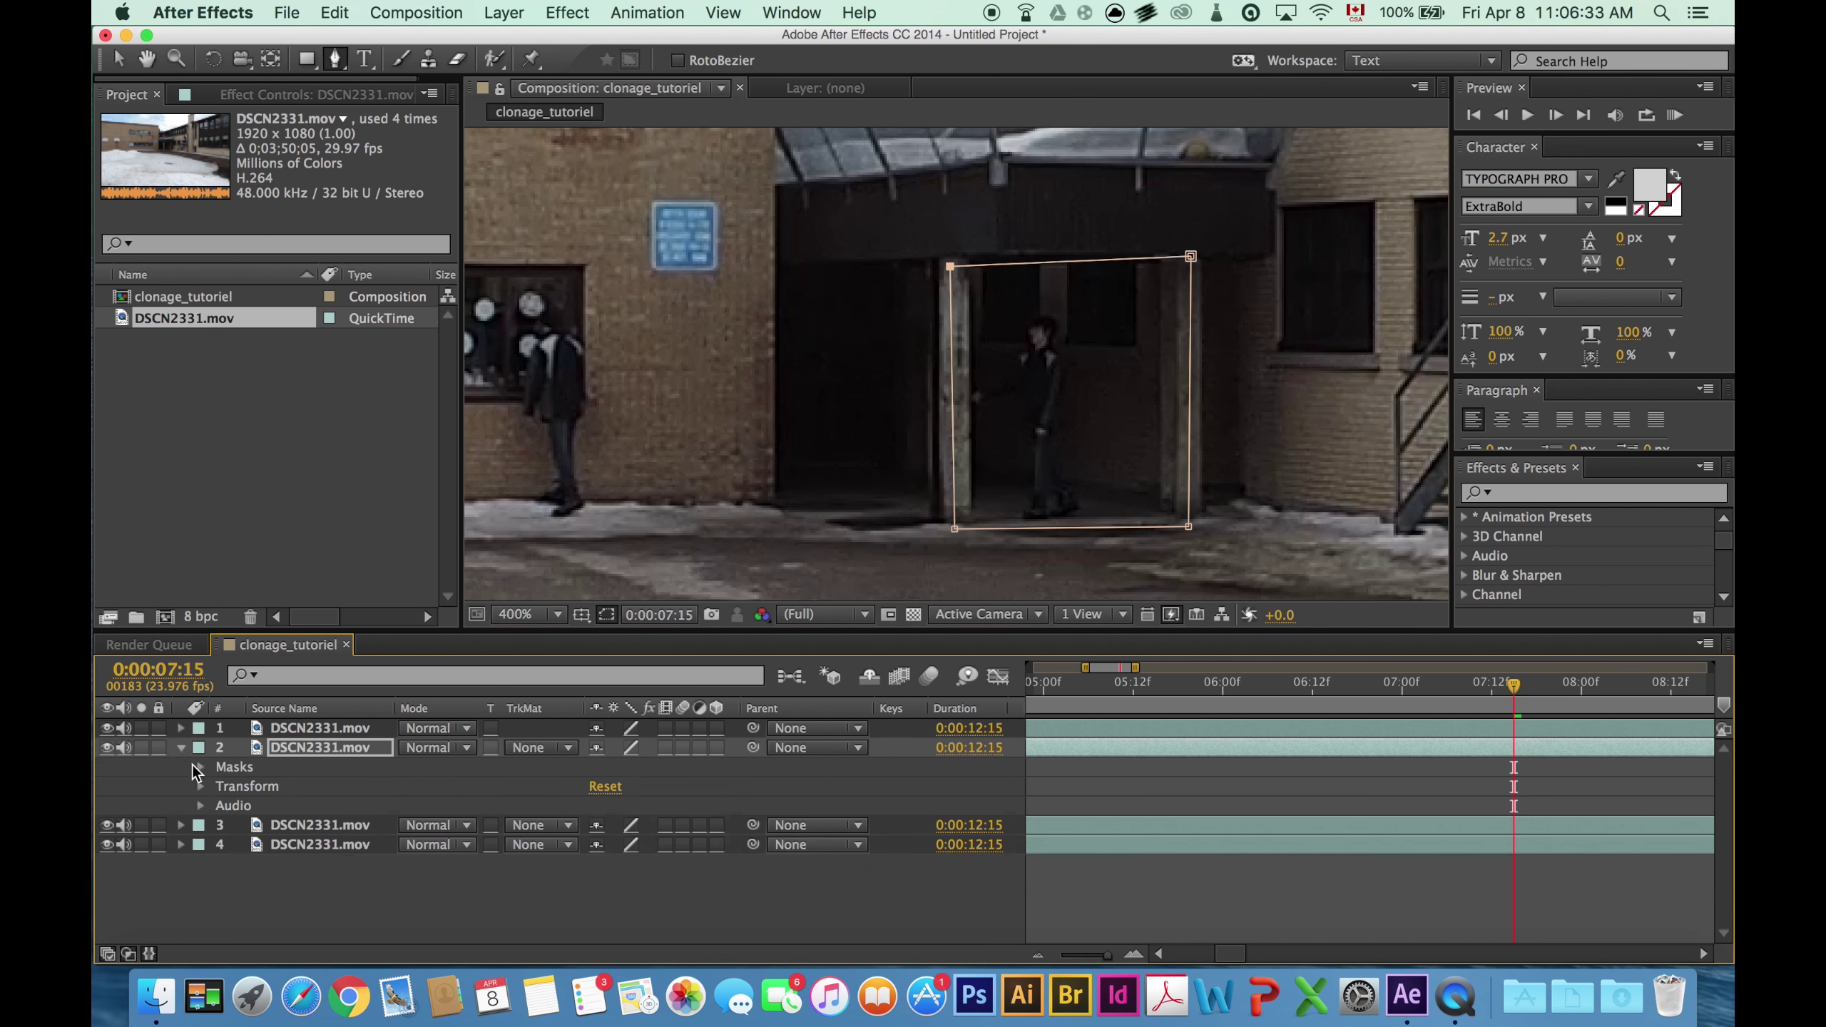
drag(615, 826, 635, 825)
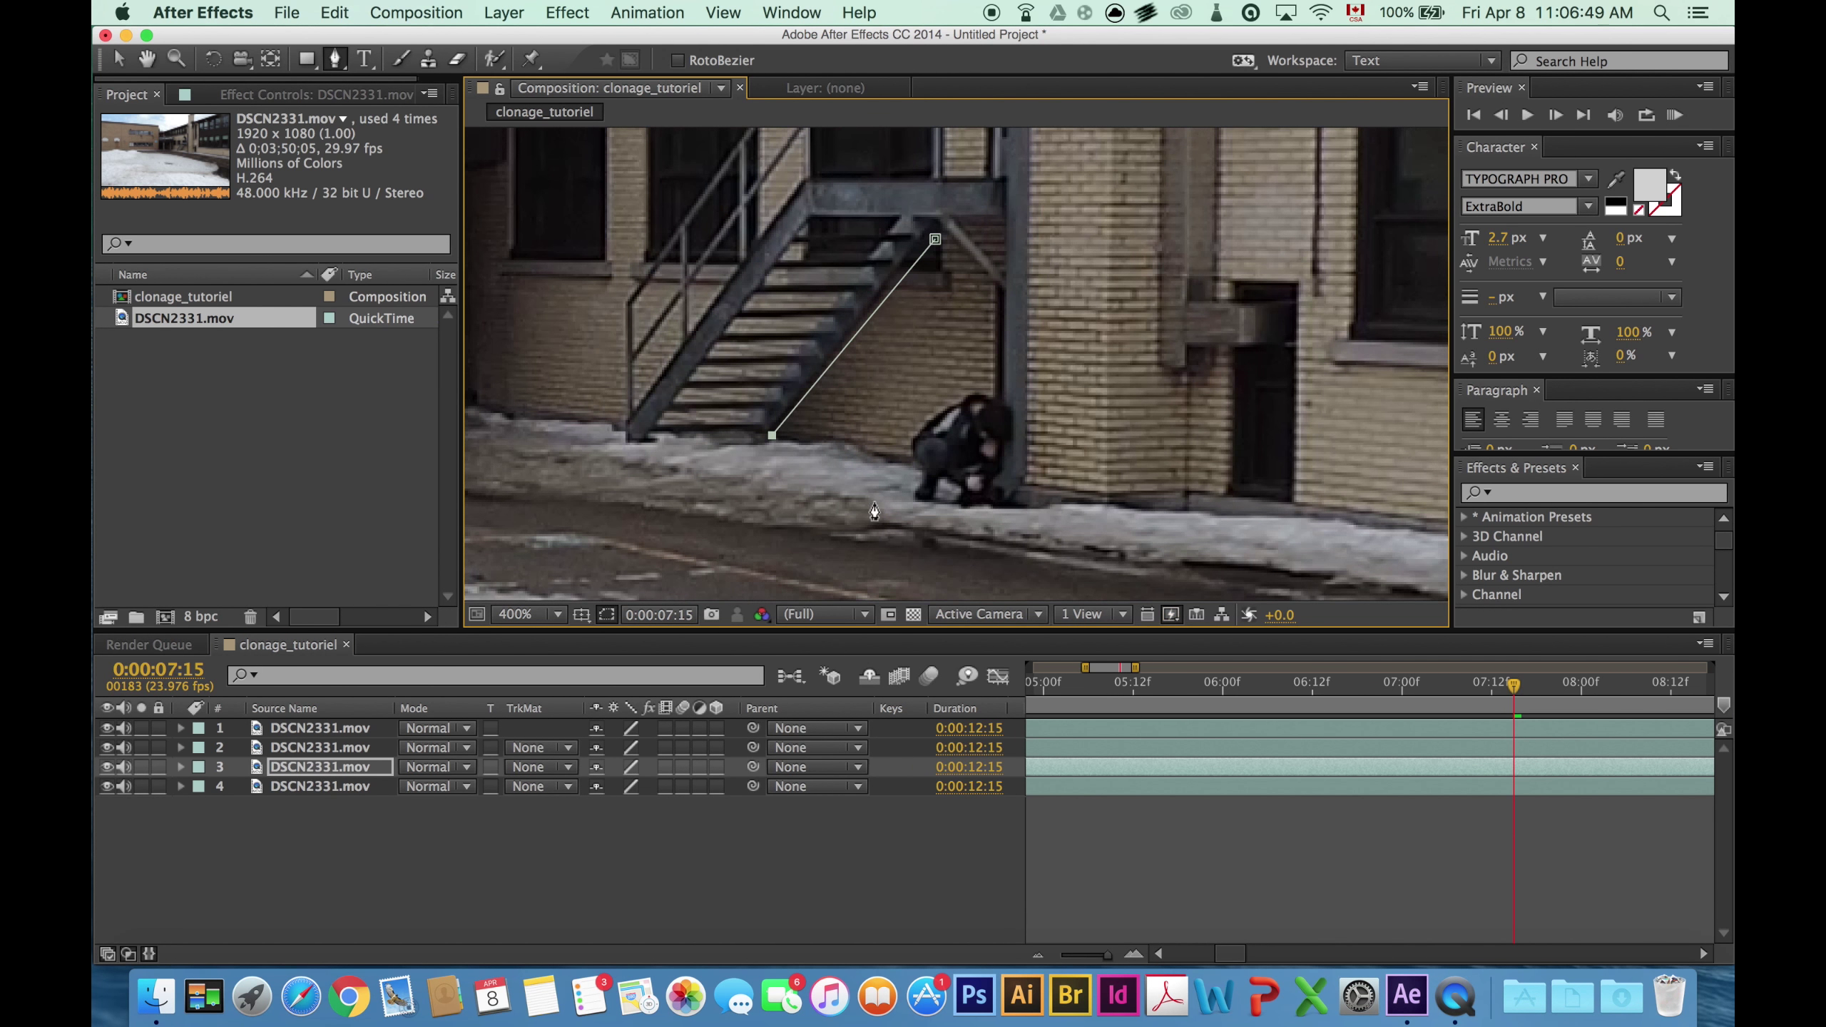
- Draw a closed mask on the third layer around the crouching person beside the staircase and feather its edges
click(935, 240)
click(180, 766)
click(220, 806)
drag(618, 845, 637, 845)
click(180, 766)
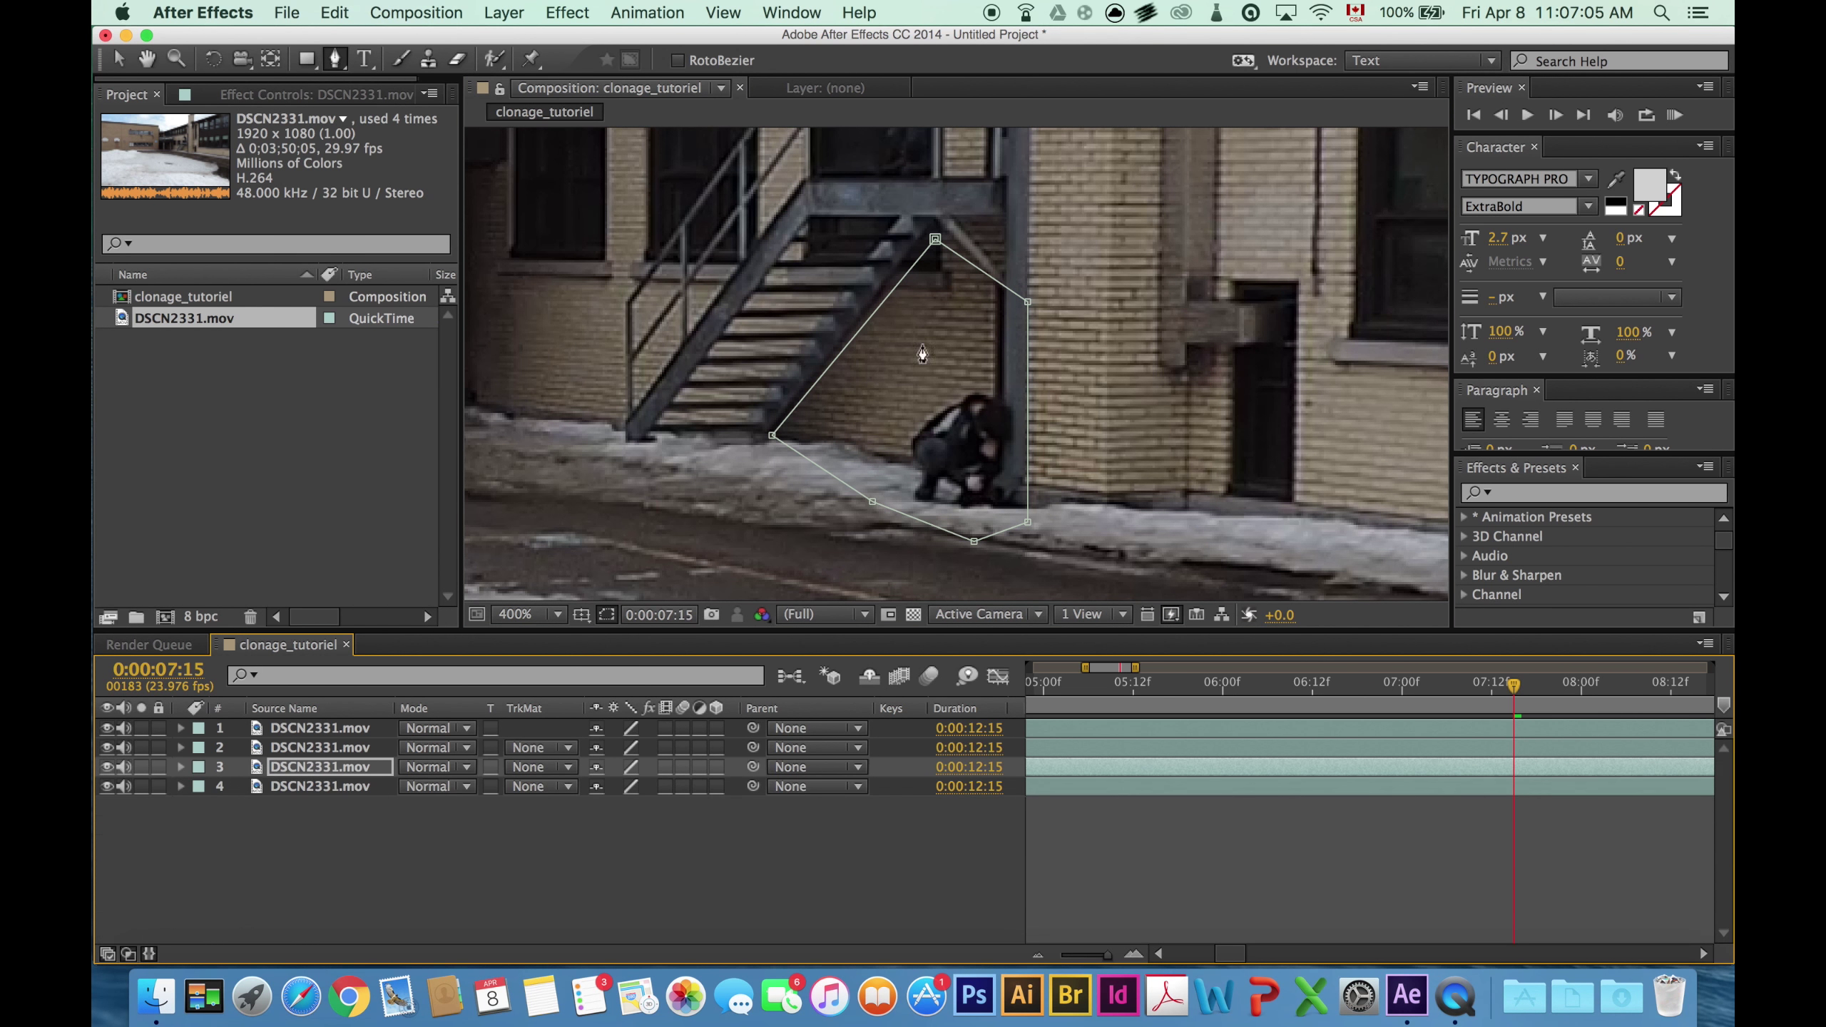
- Review the combined clones in the full frame at earlier times, returning to the first frame with the layers' full length in view
scroll(920, 354, down, 2)
click(560, 841)
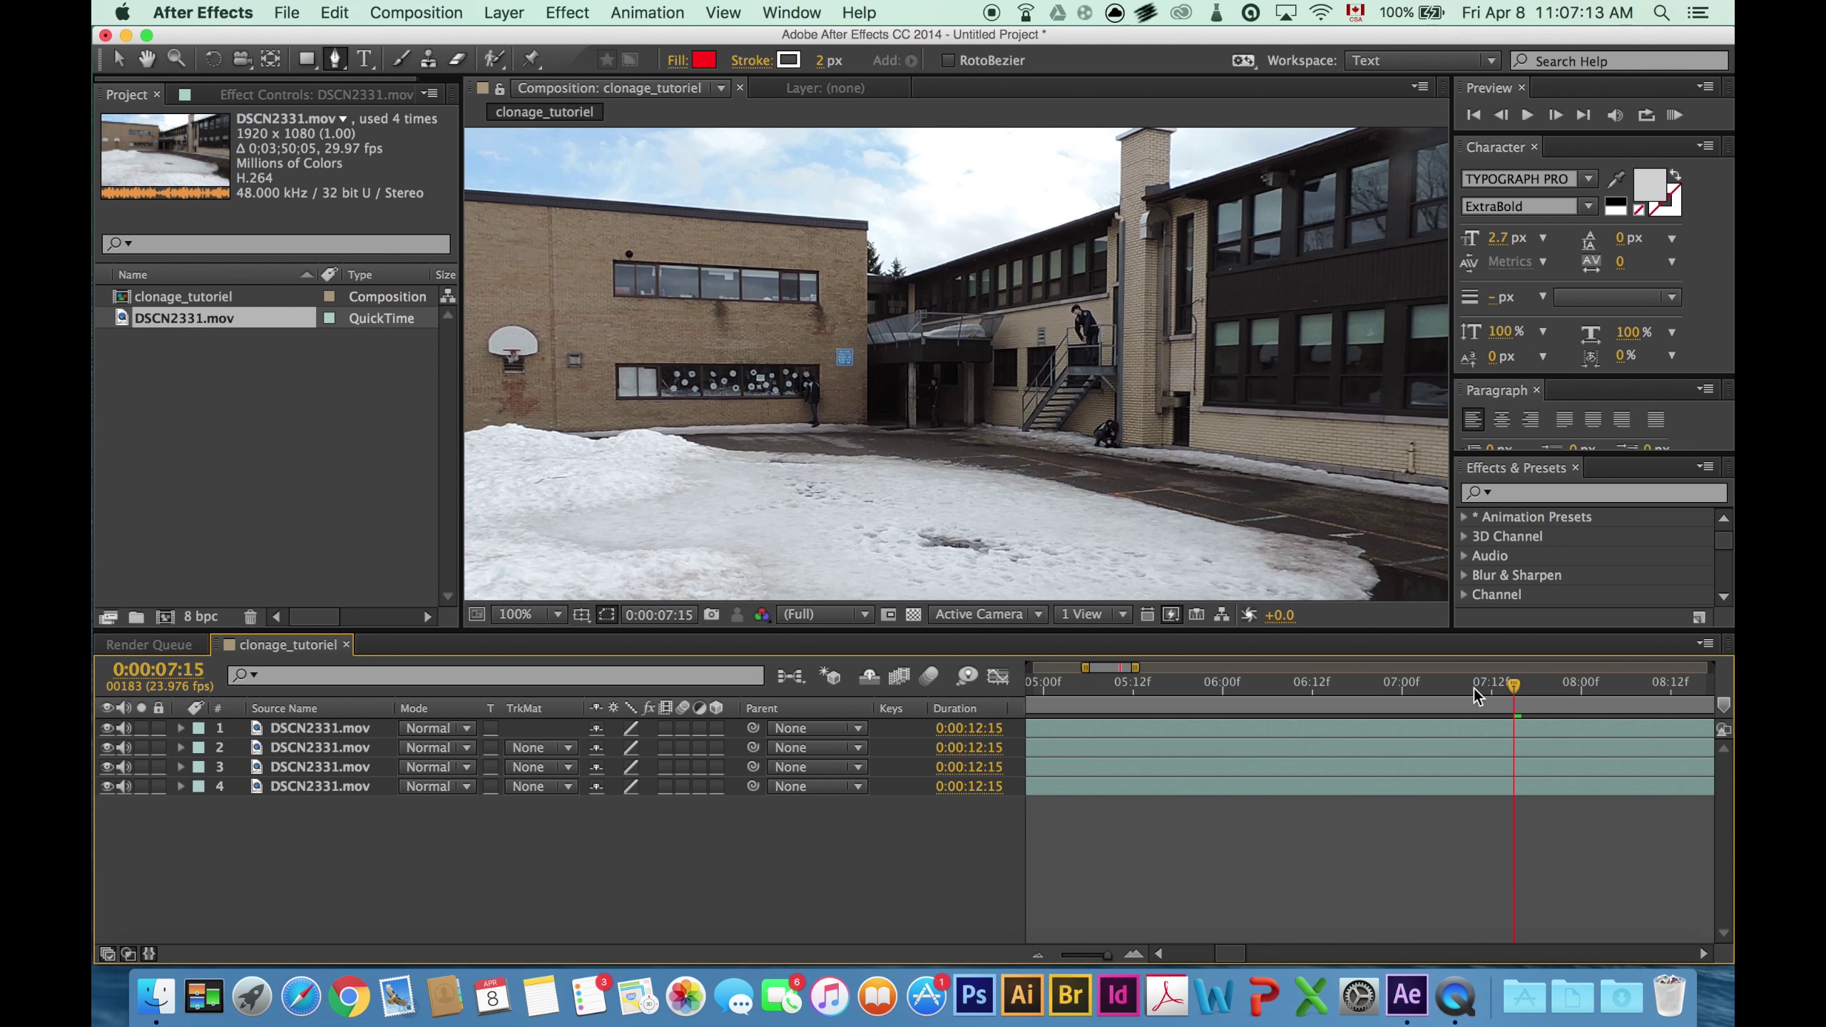
drag(1473, 688, 1118, 683)
drag(1227, 954, 1172, 949)
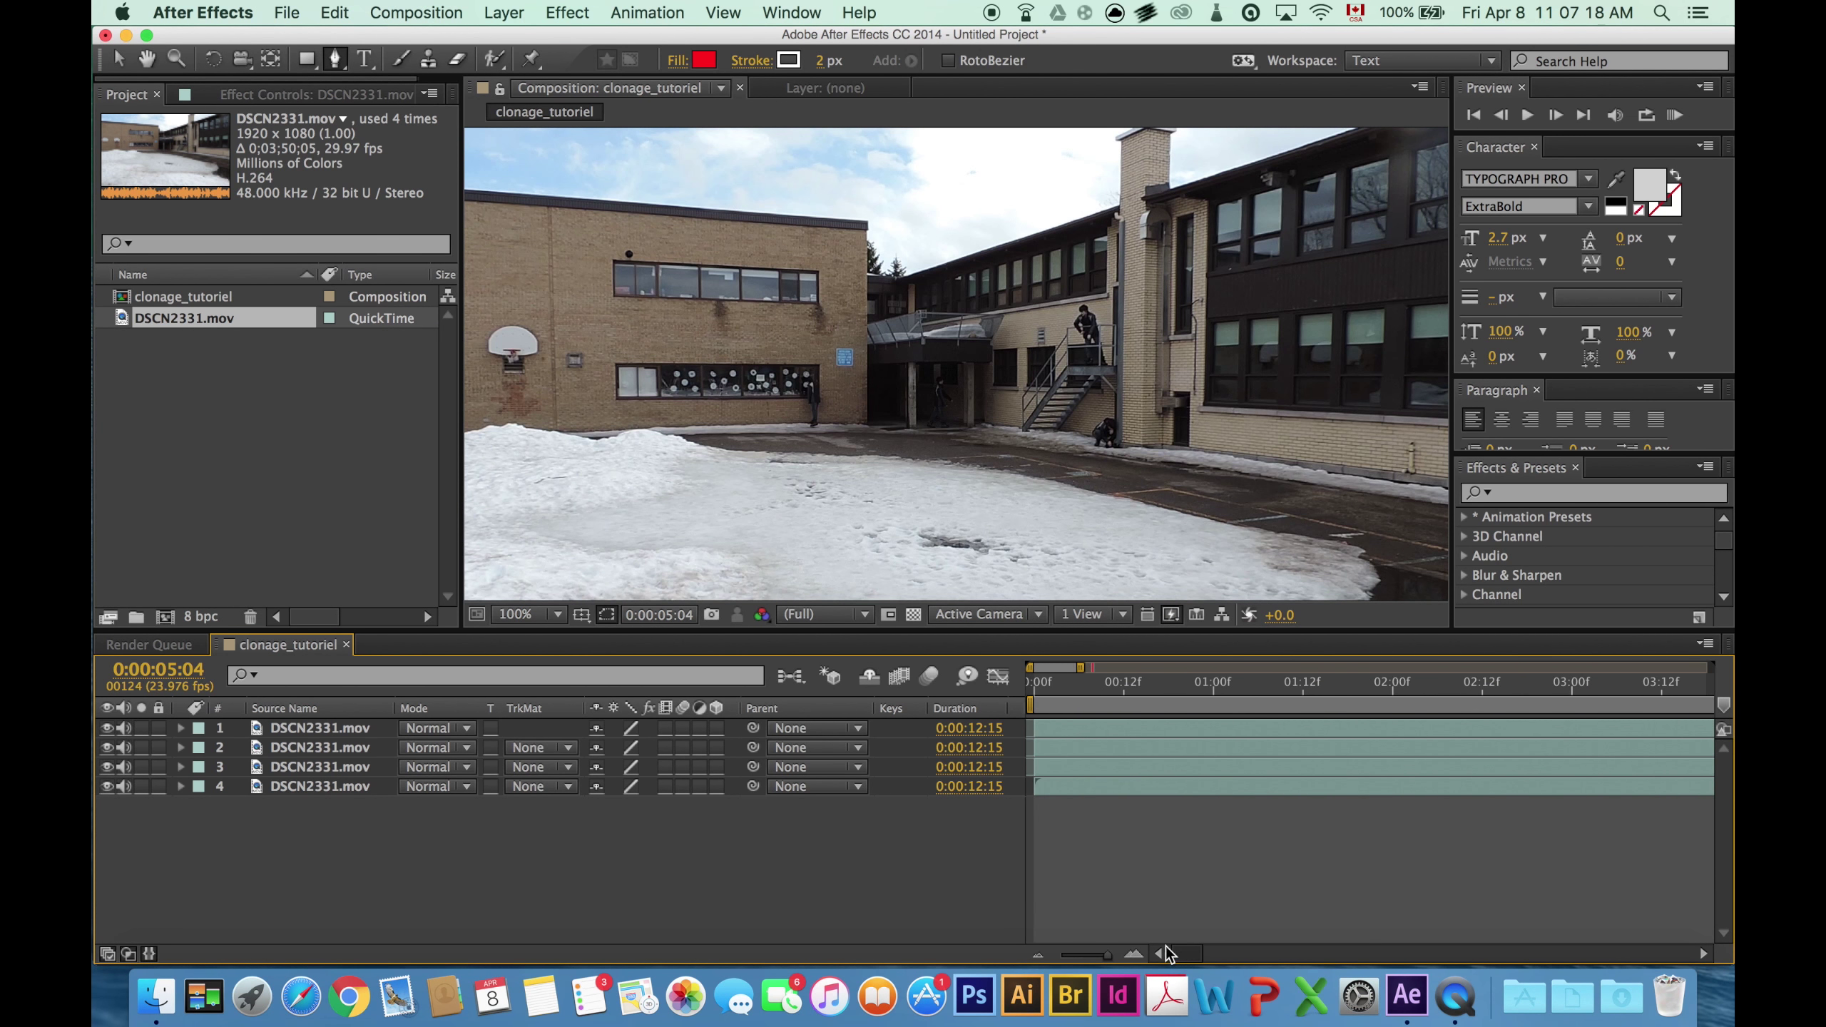
drag(1126, 691, 1013, 688)
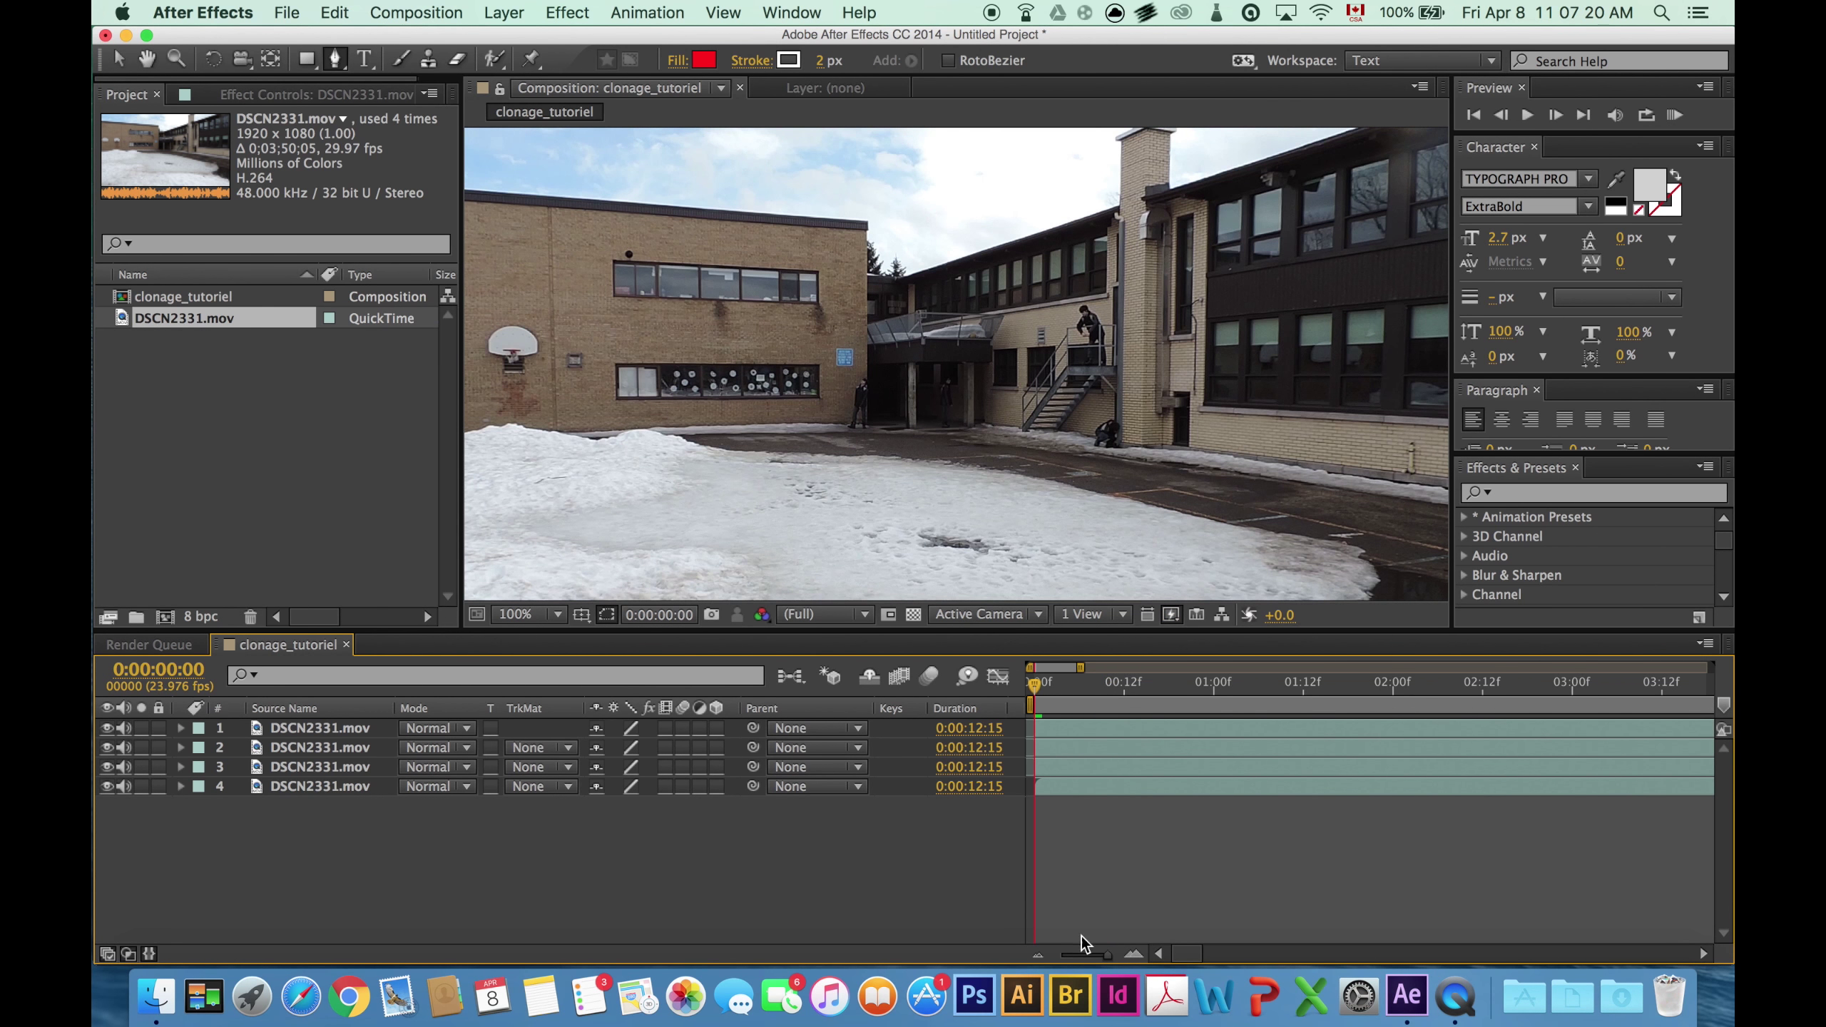
click(1033, 956)
click(1033, 956)
click(1033, 957)
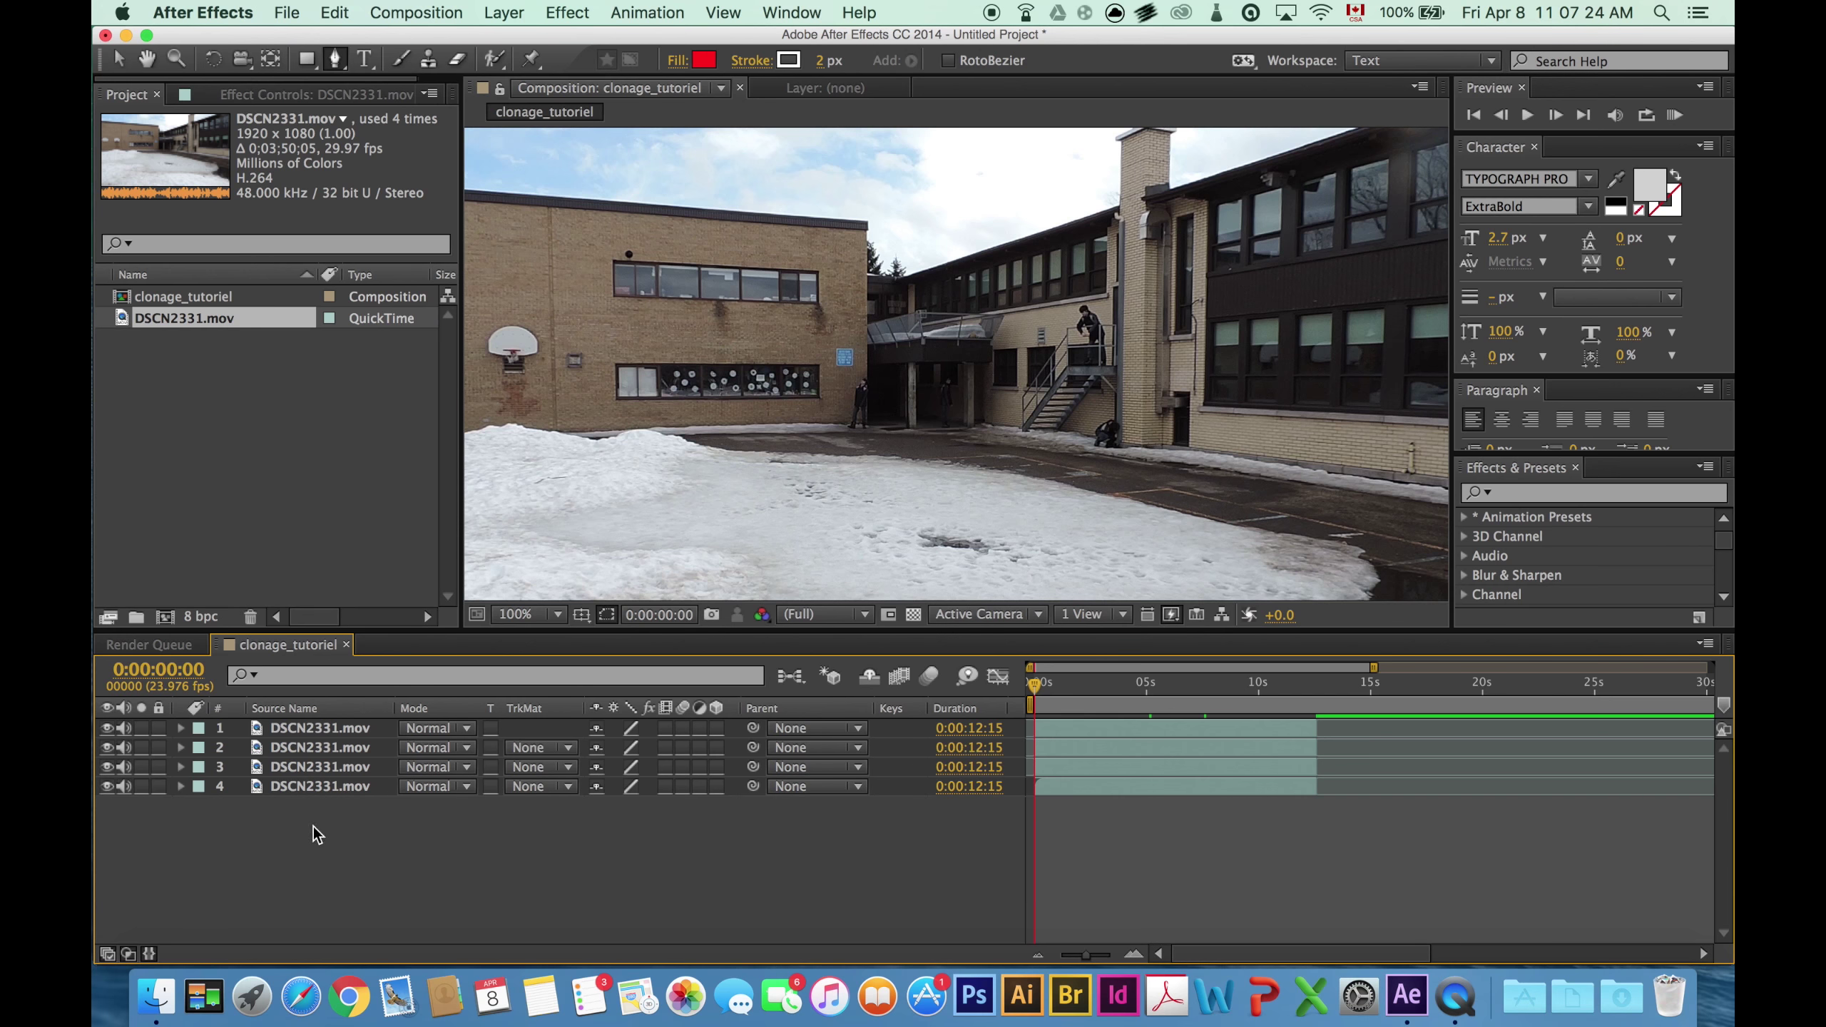
- Add the composition to the Render Queue and set its output to a QuickTime file named clonage_tutoriel in the Heritage folder
click(440, 13)
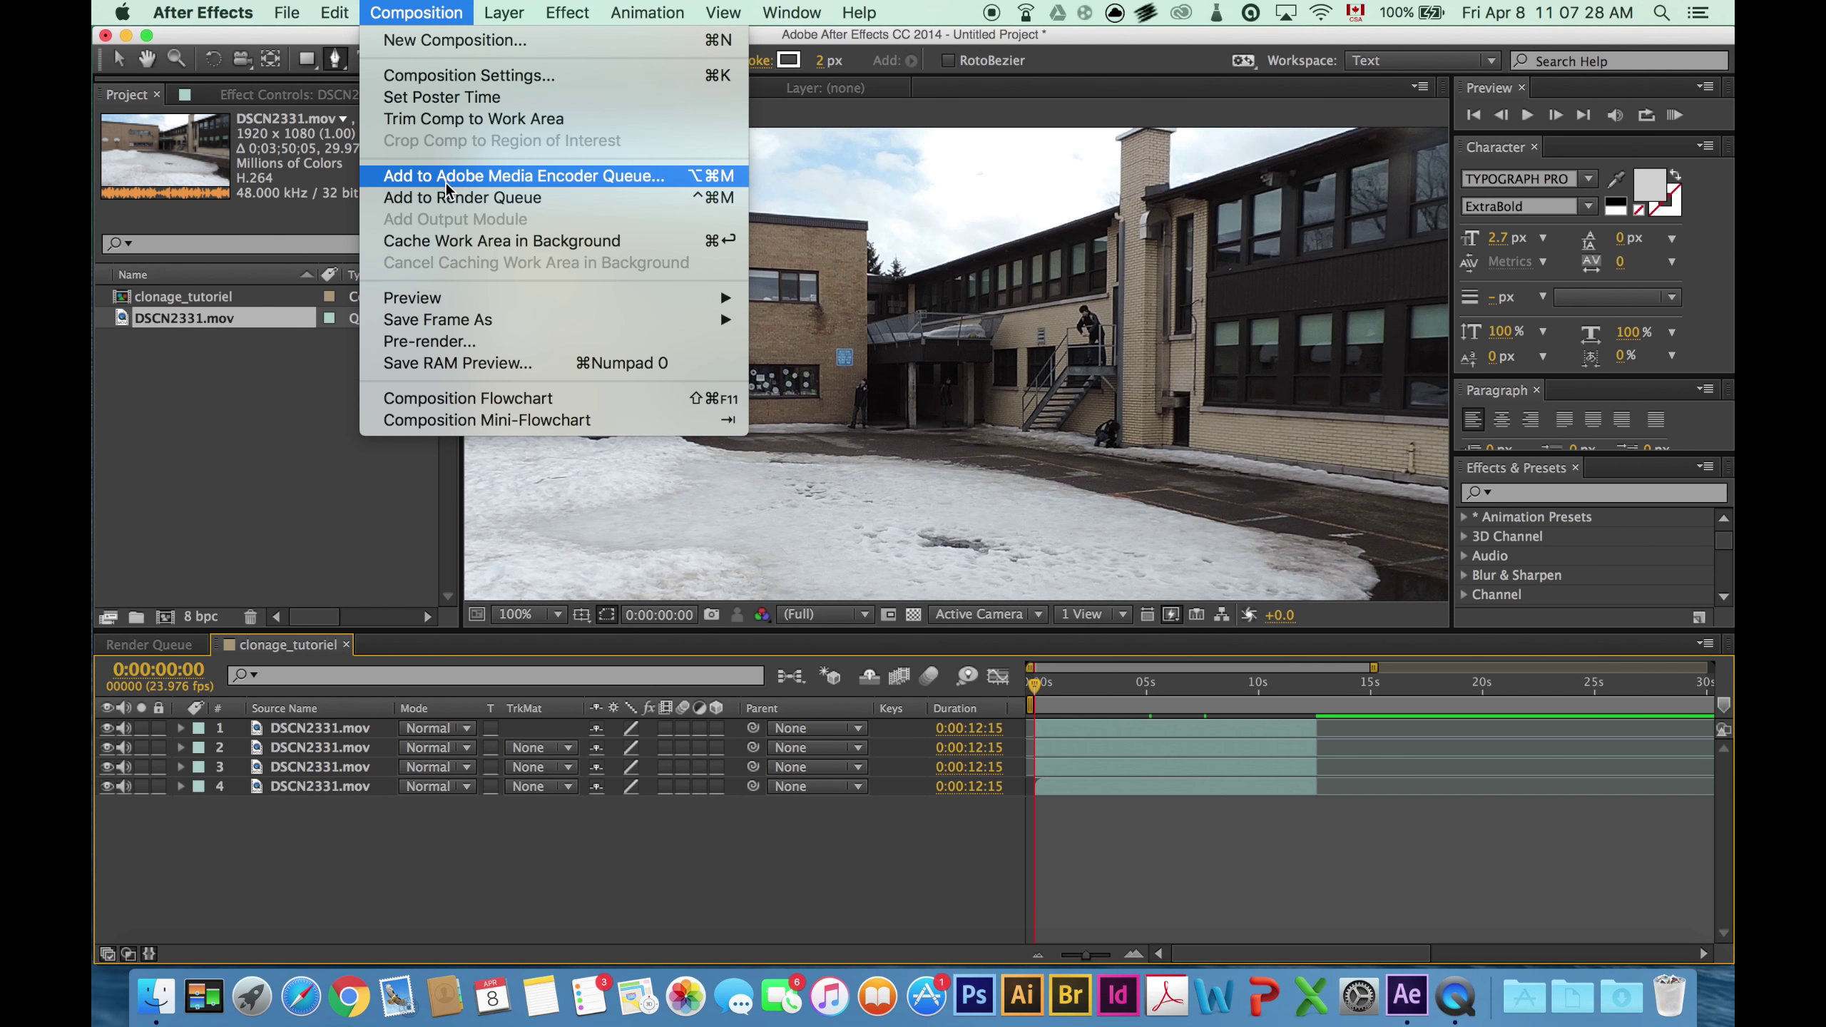
click(452, 201)
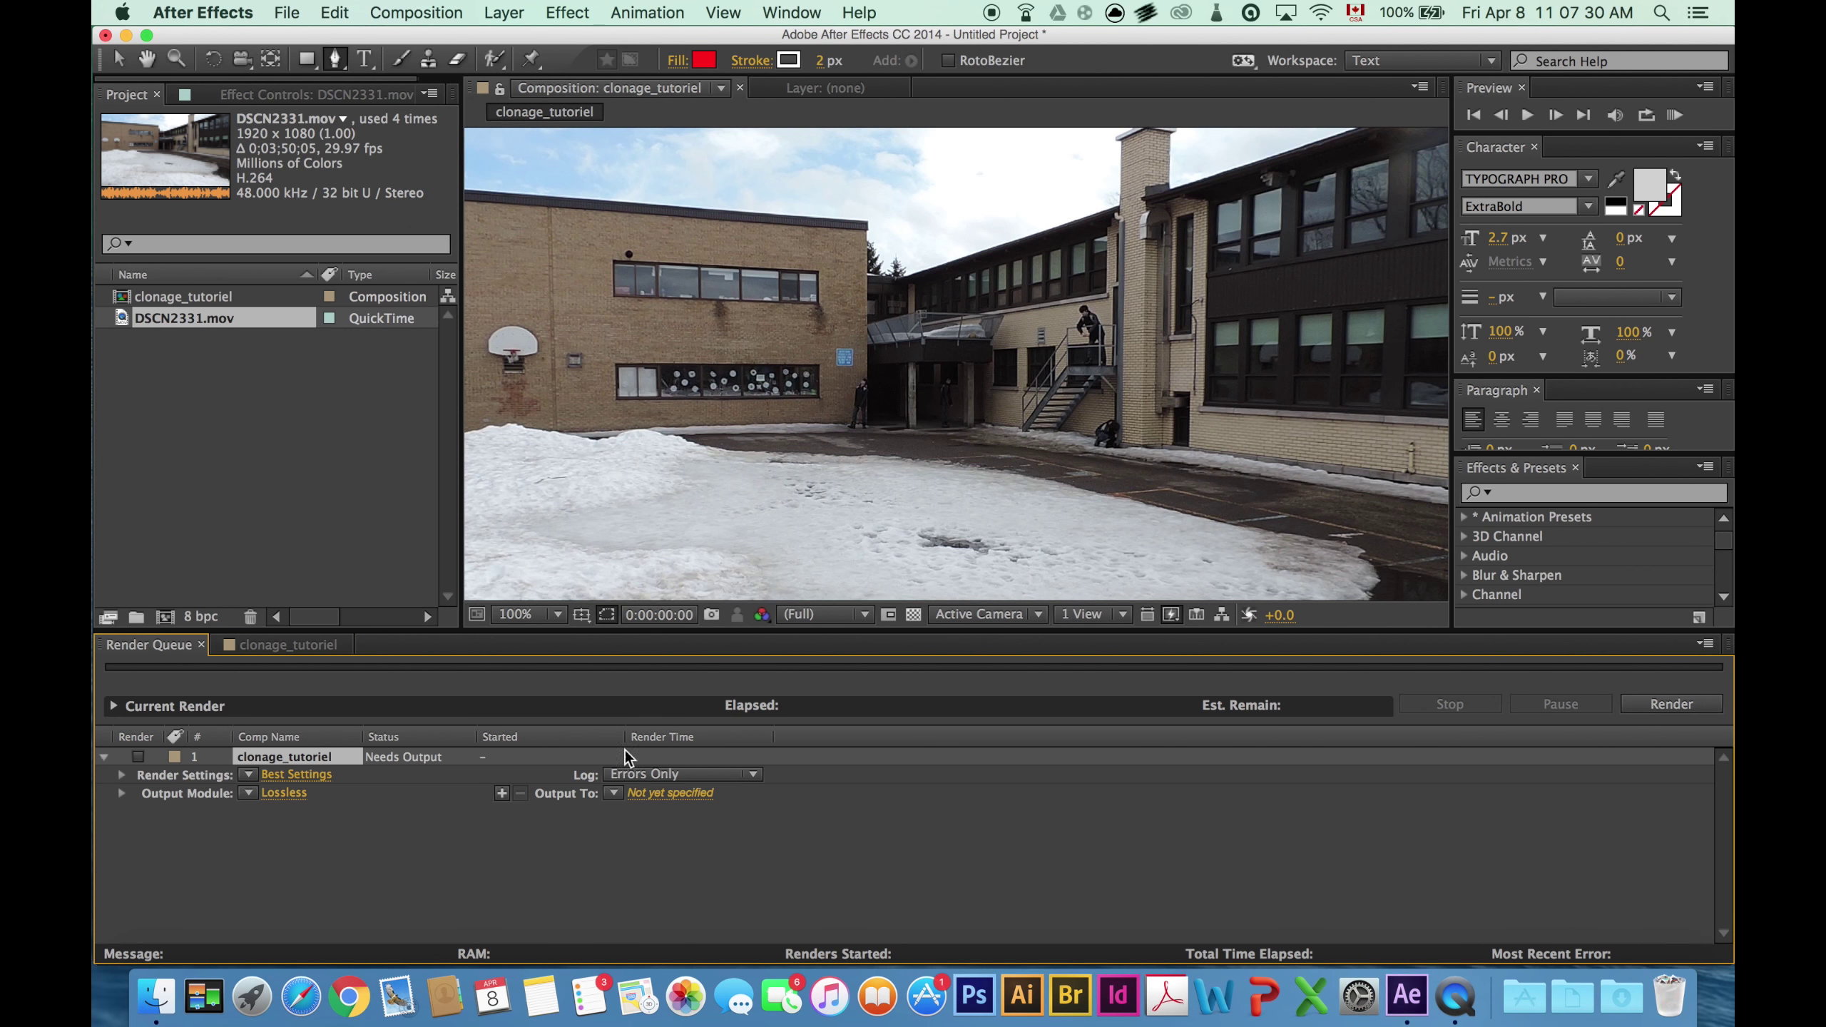
click(674, 797)
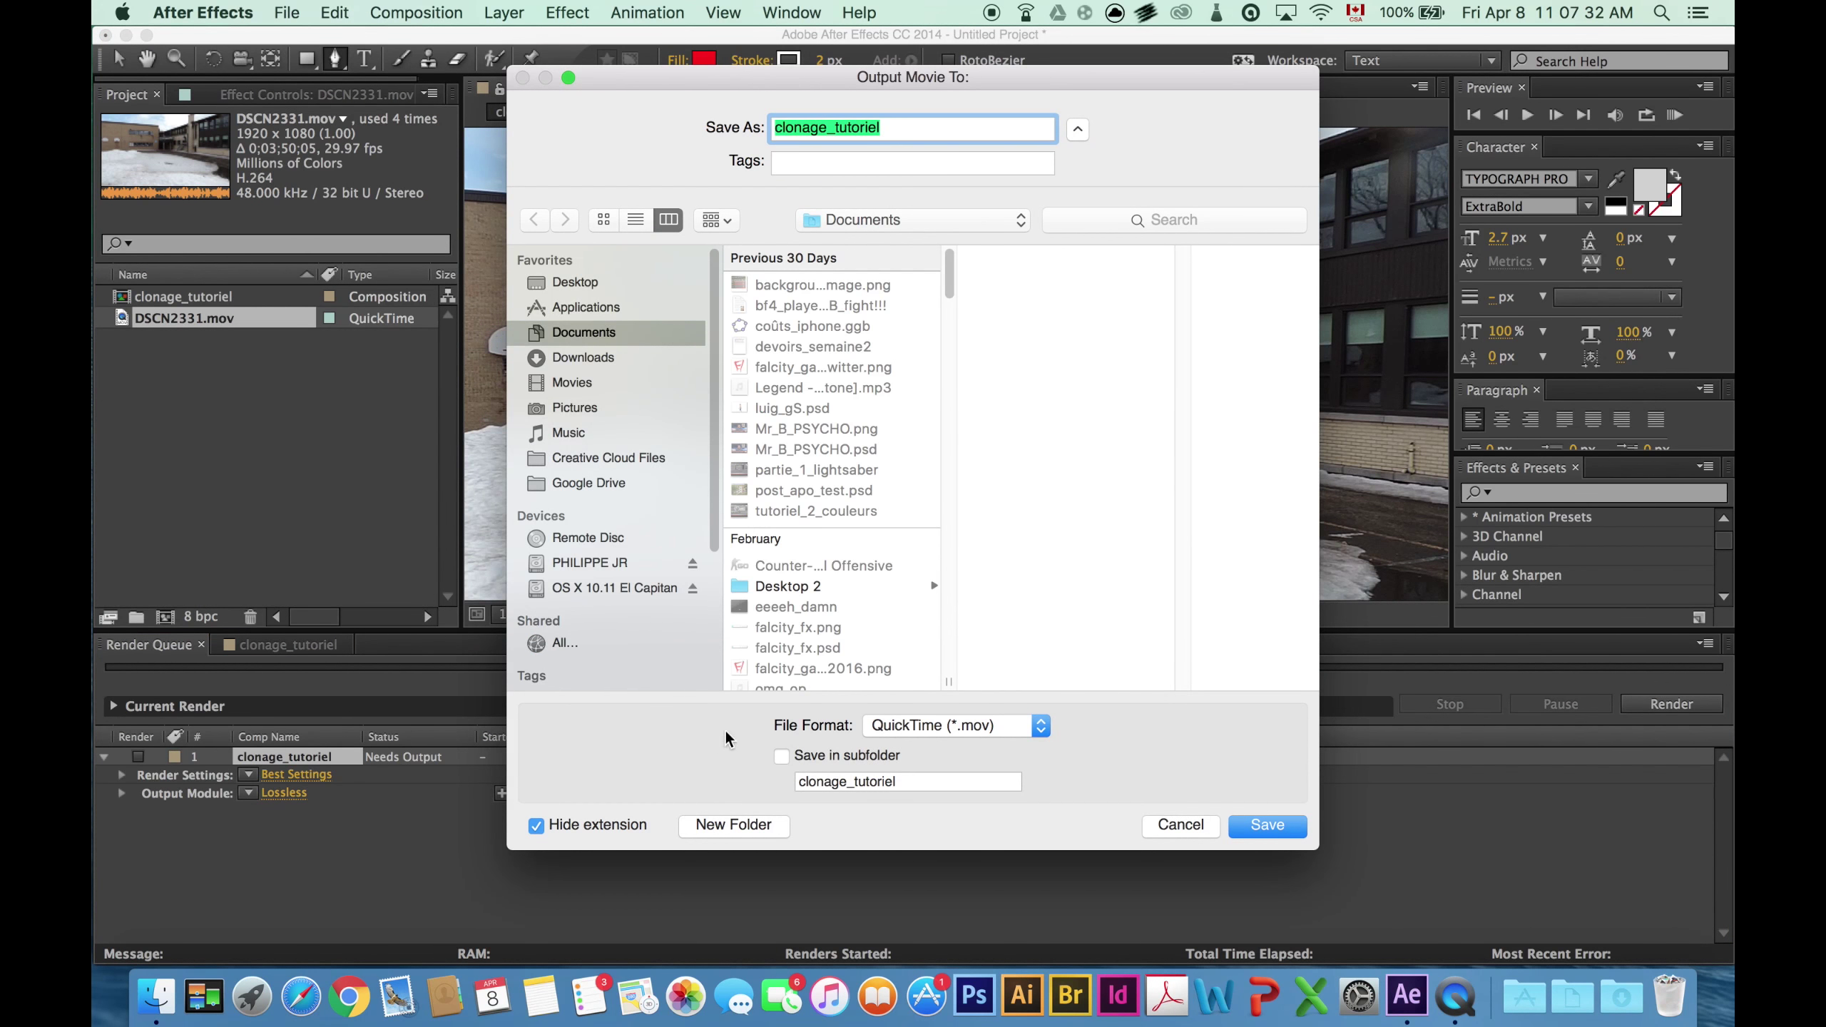
click(587, 566)
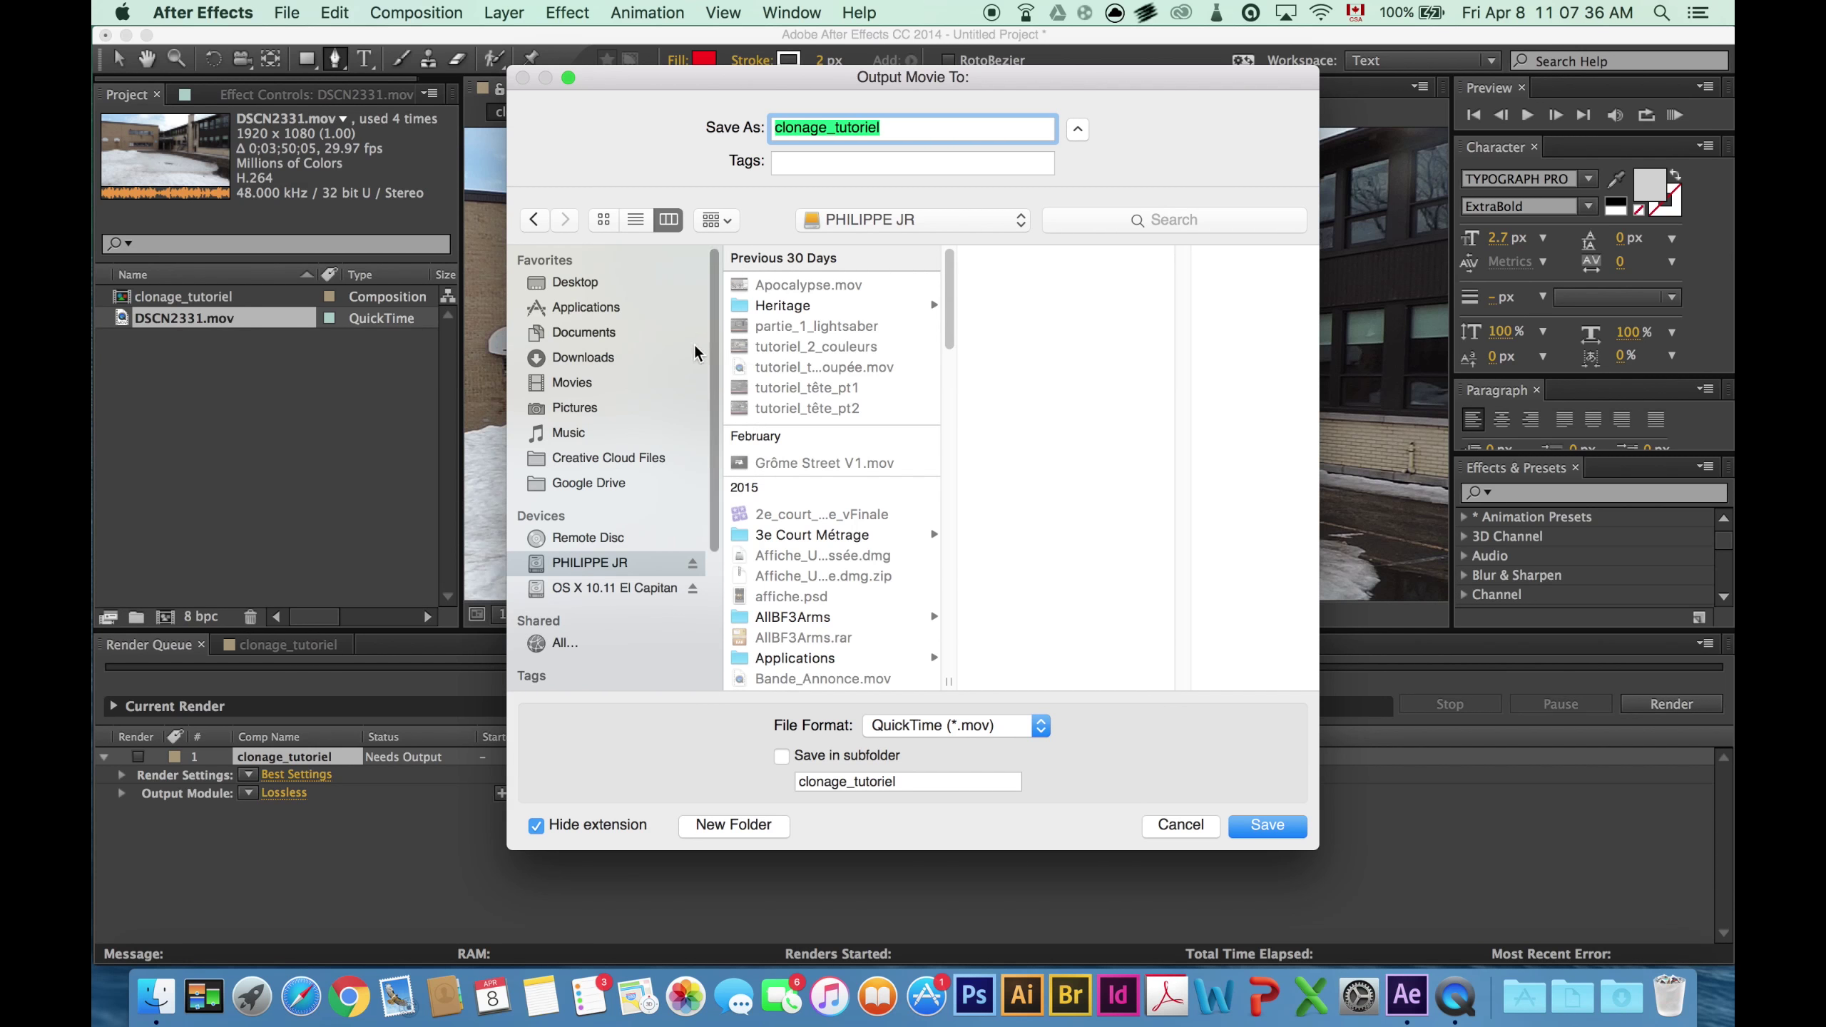
click(814, 308)
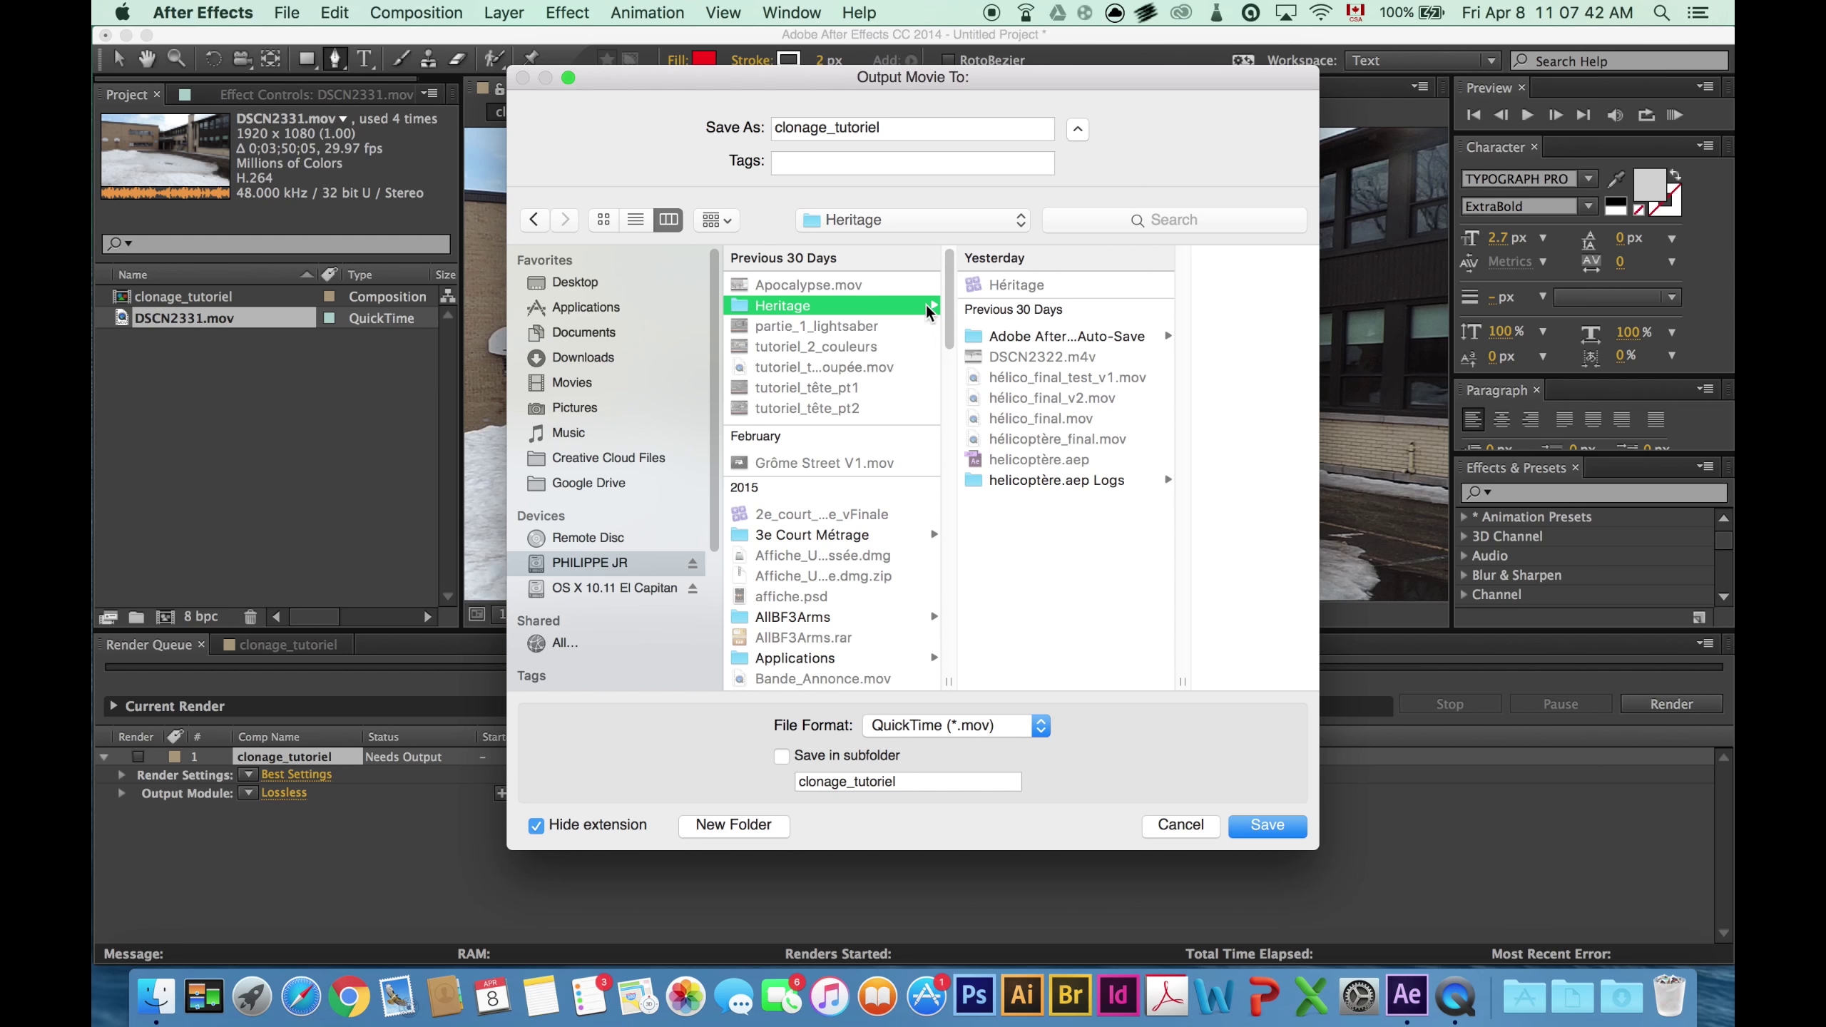
click(1260, 826)
- Render the queued clonage_tutoriel composition and stop the render once it has passed the end of the layers
click(1640, 705)
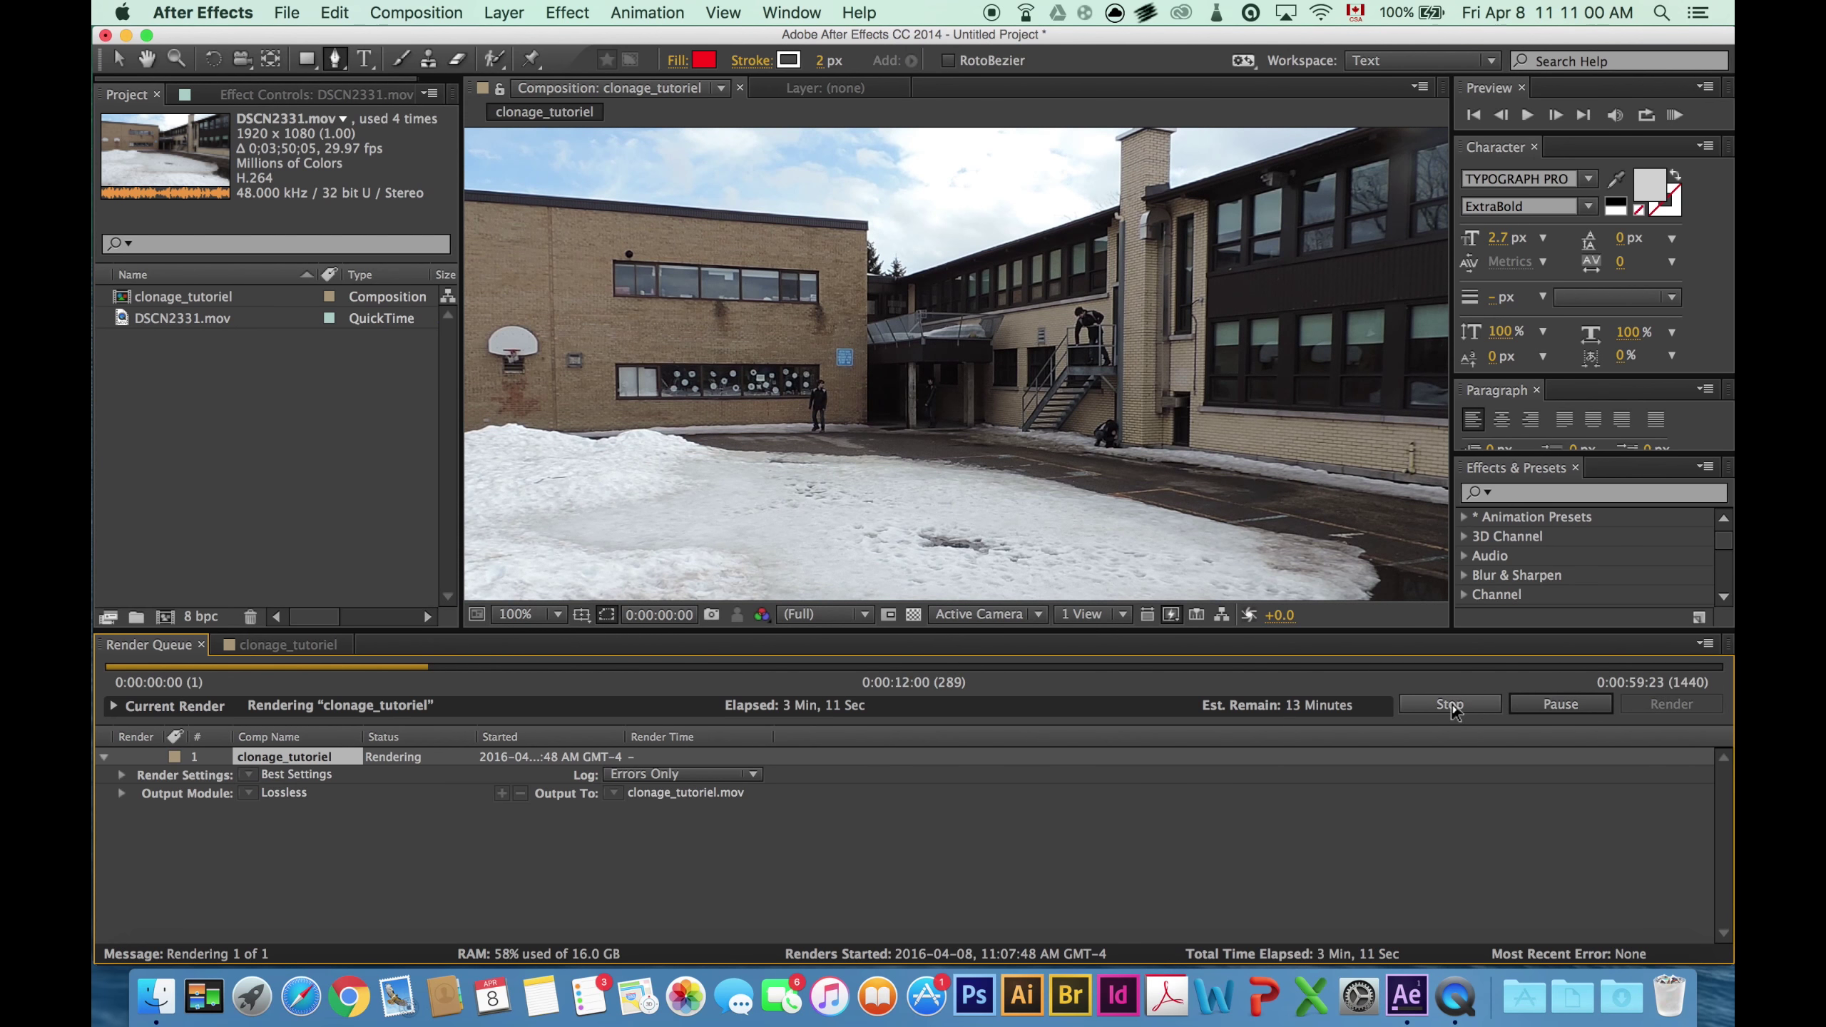
click(1450, 704)
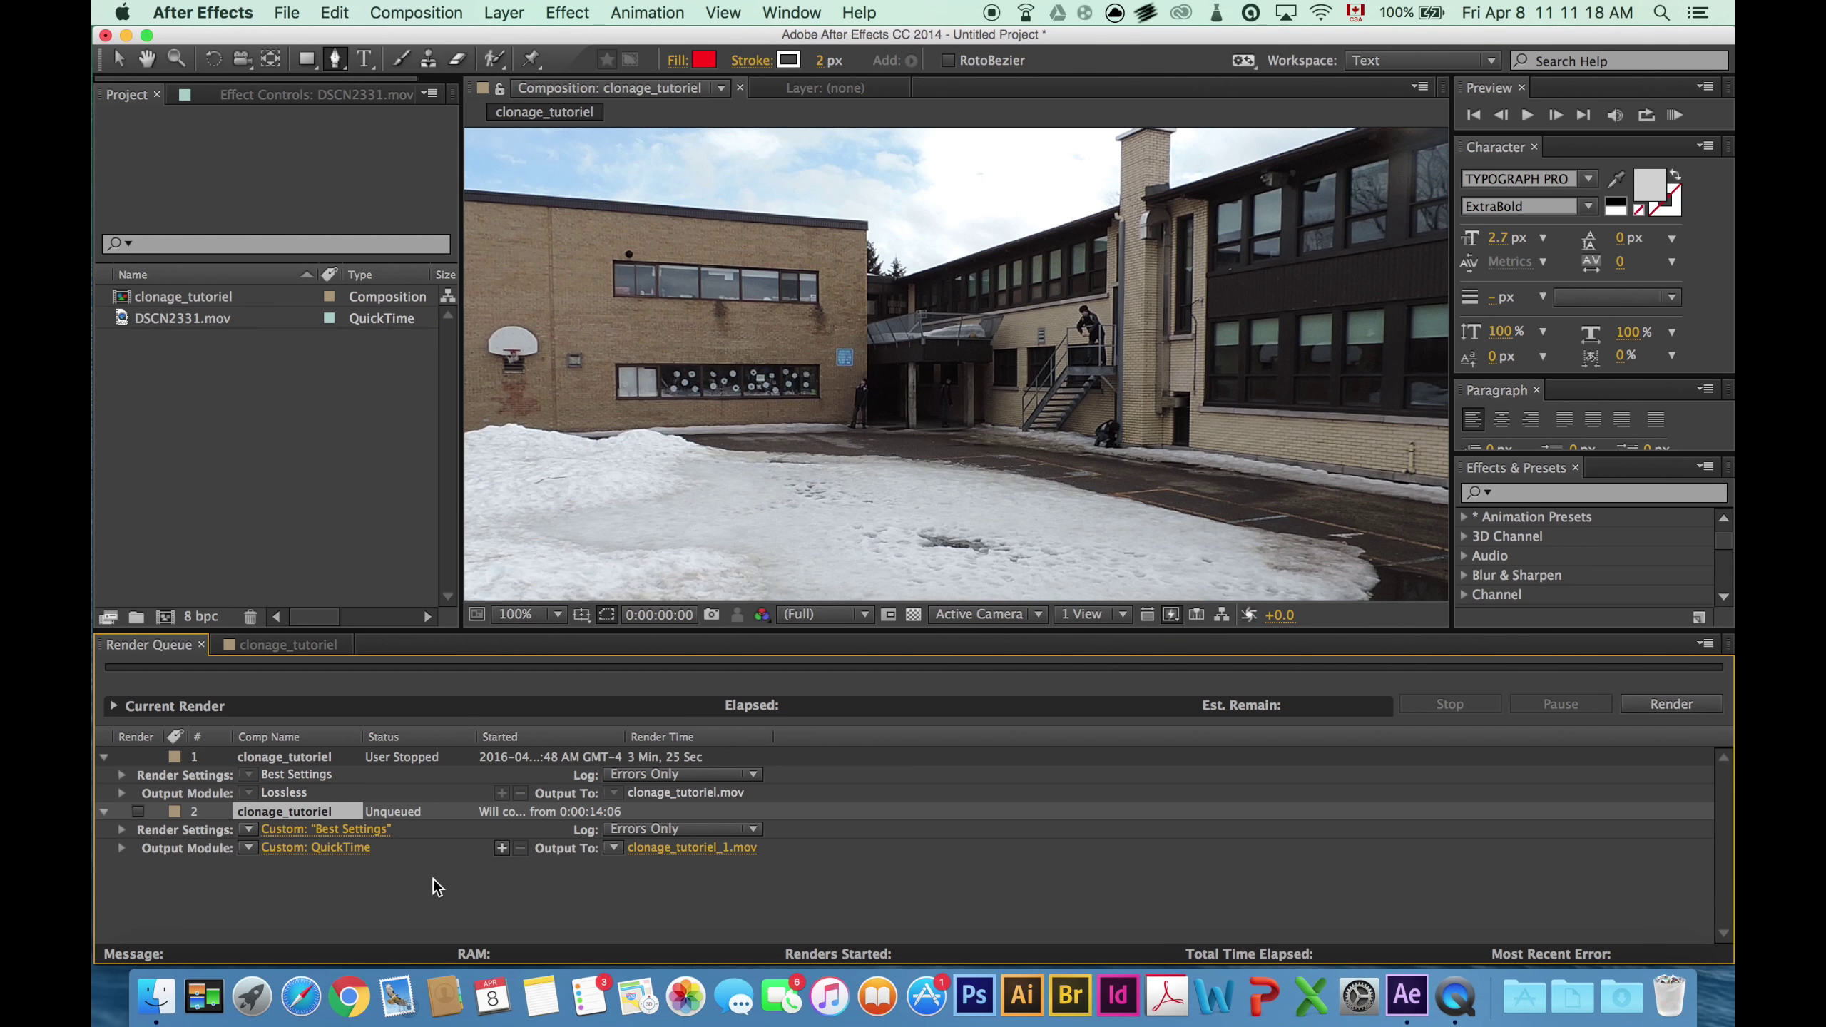
- Switch to Finder and open the Heritage folder to find the rendered clonage_tutoriel.mov
click(173, 1000)
scroll(835, 508, left, 5)
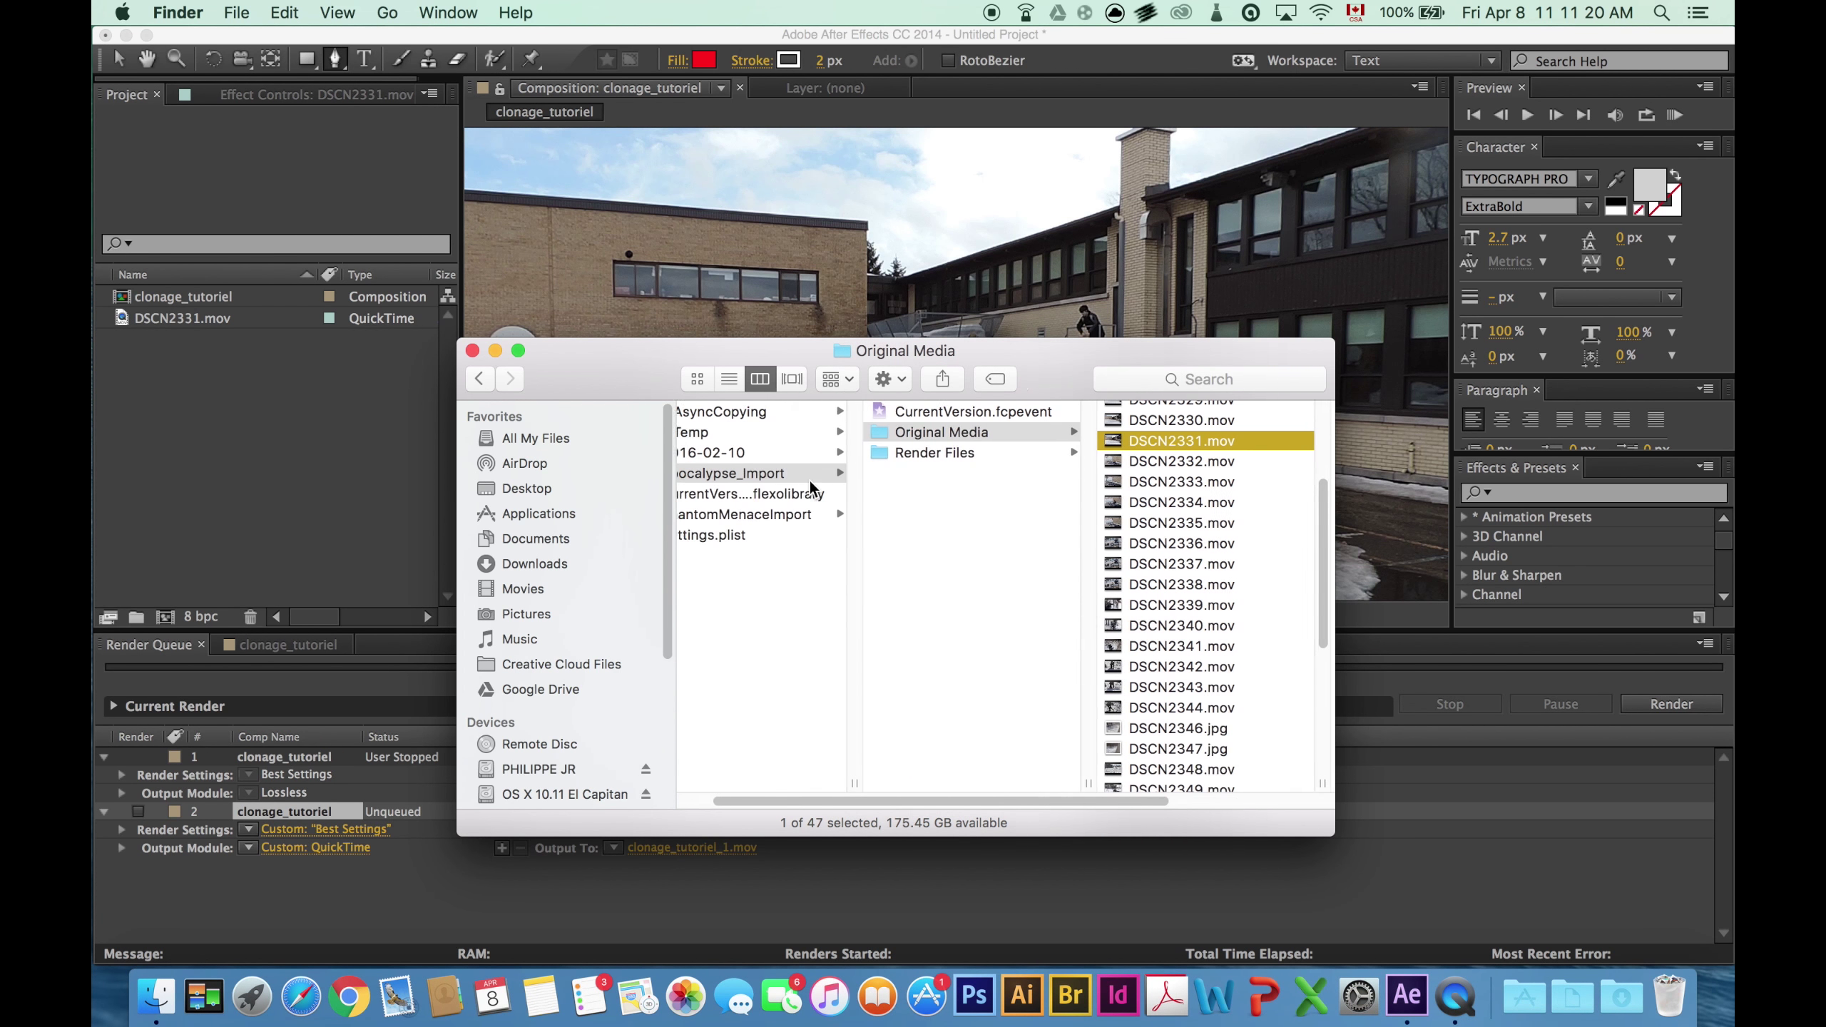
click(480, 379)
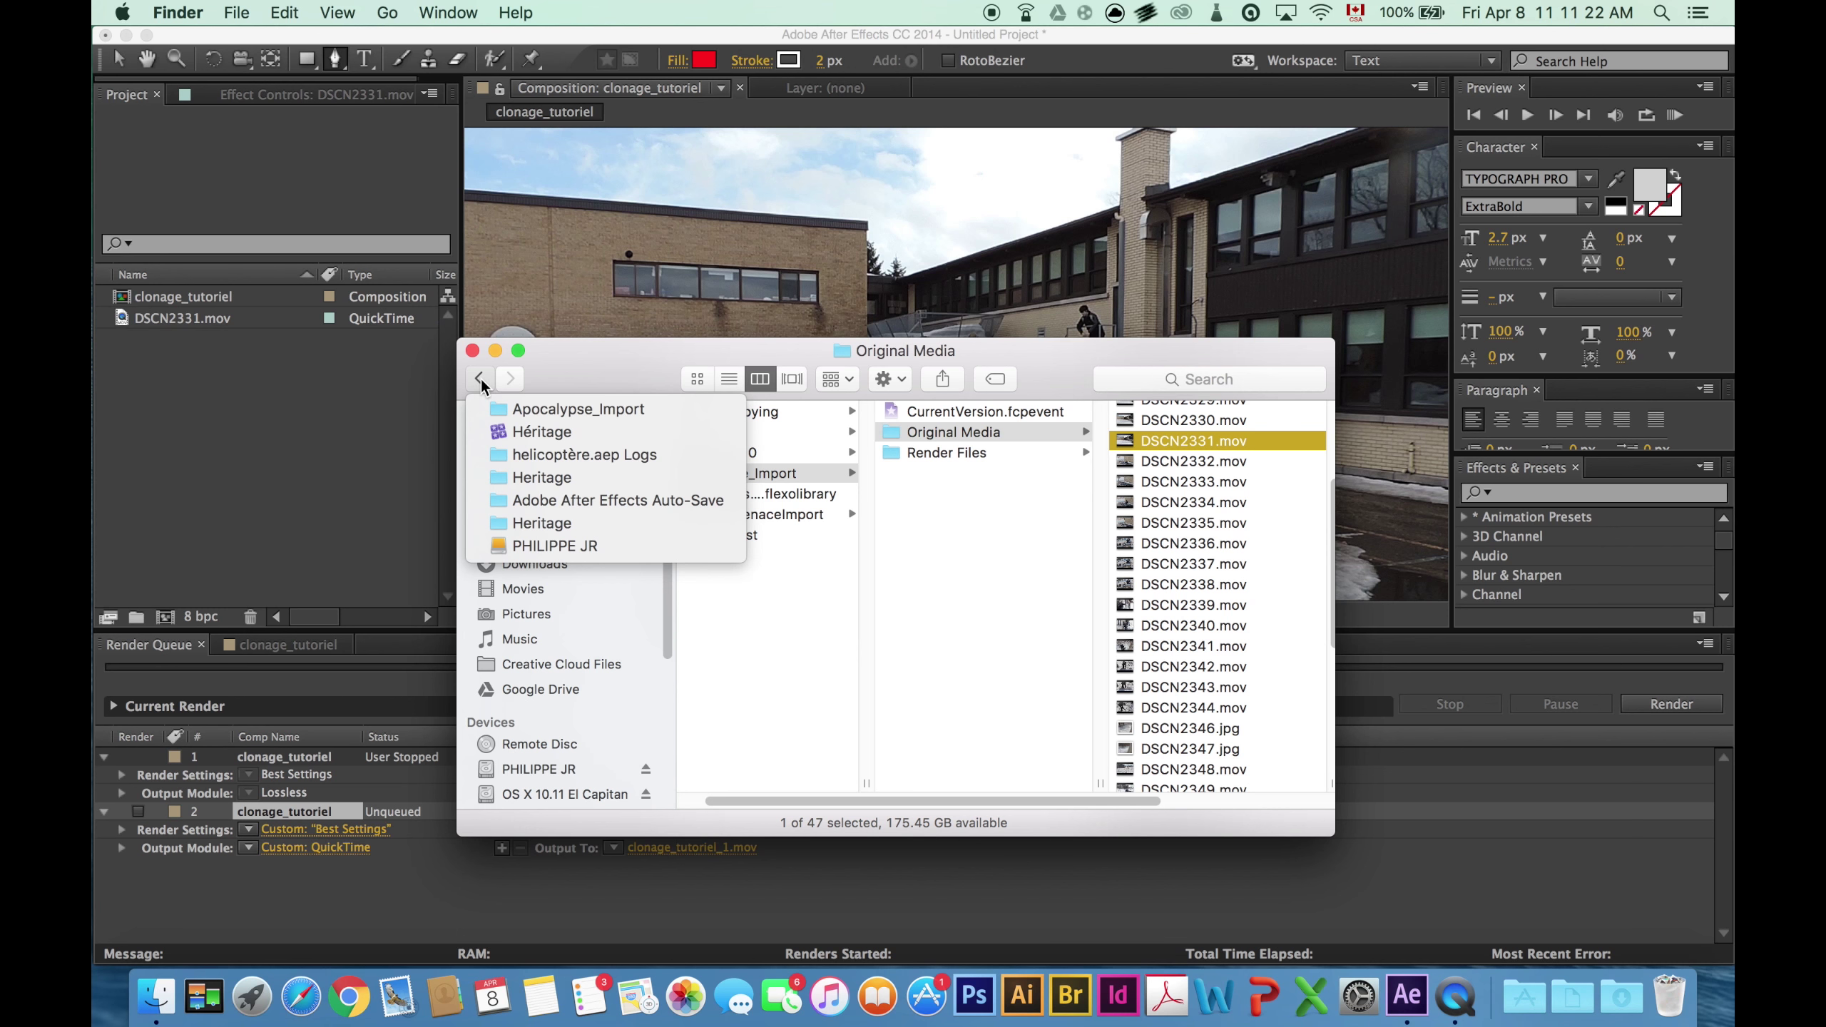
click(502, 475)
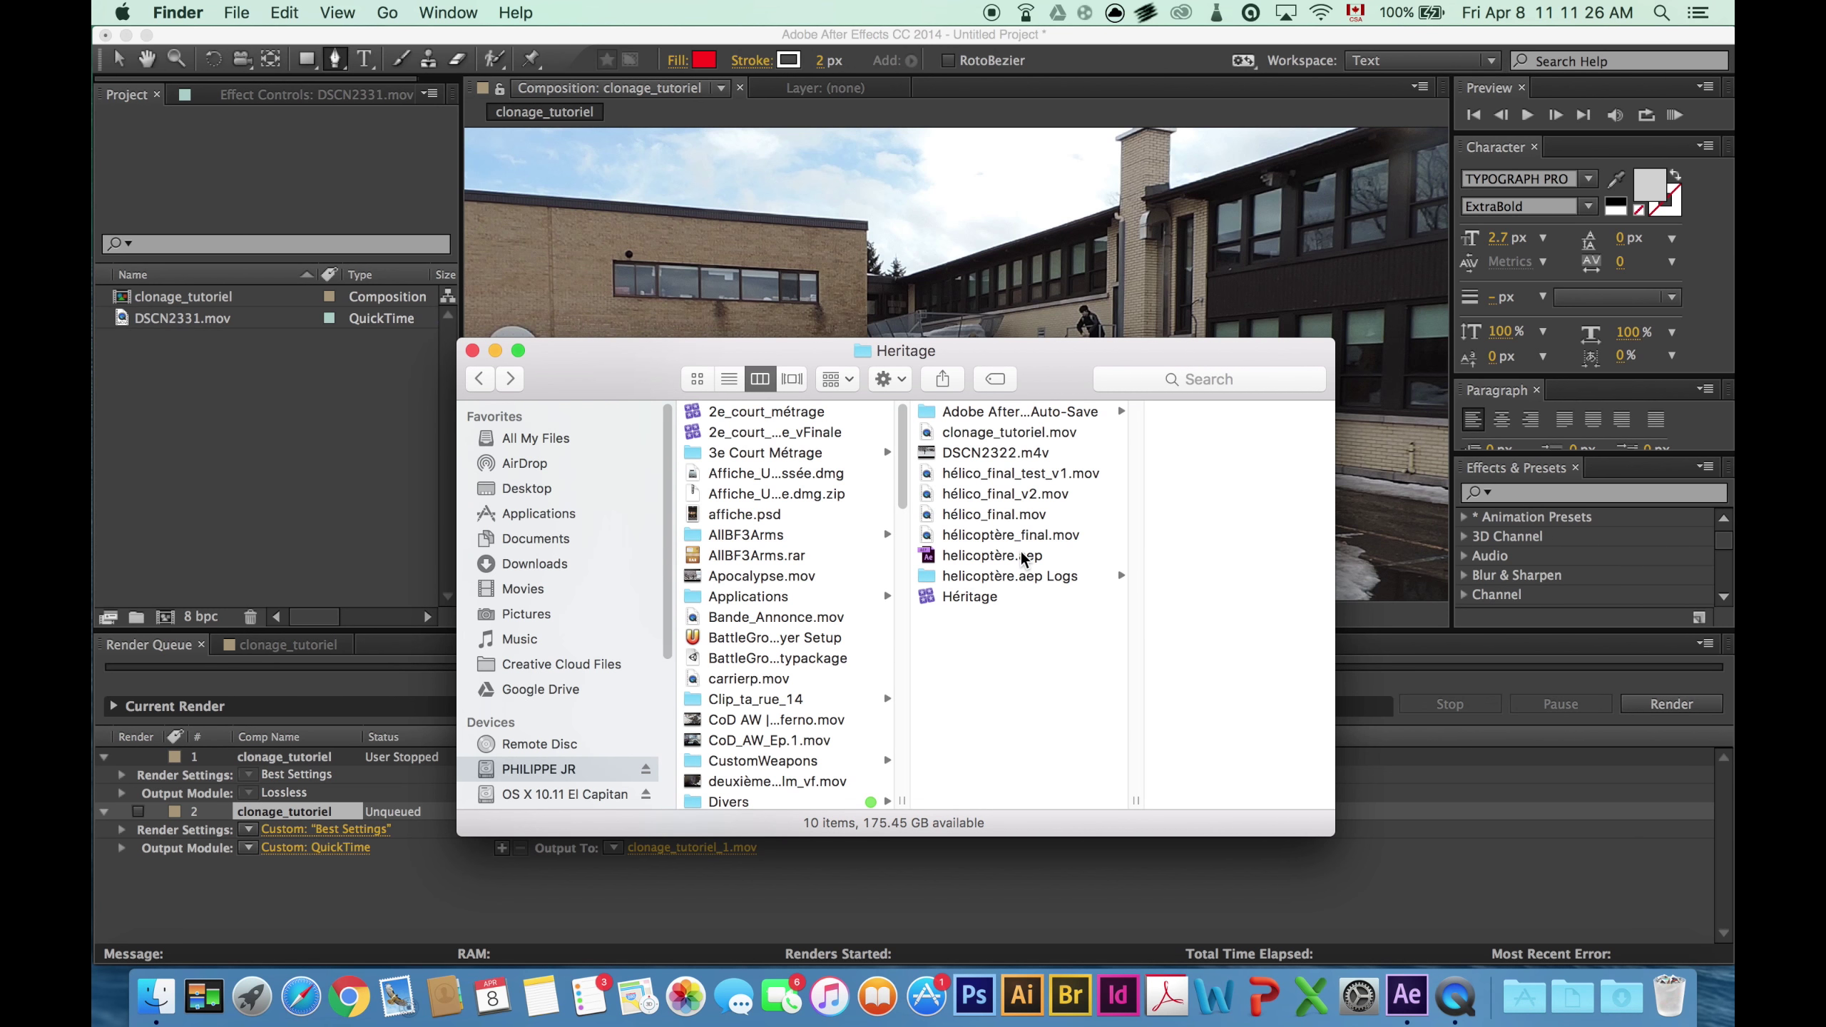
- Open the rendered clonage_tutoriel.mov in QuickTime Player and move its conversion window clear of the Project panel
double_click(1100, 433)
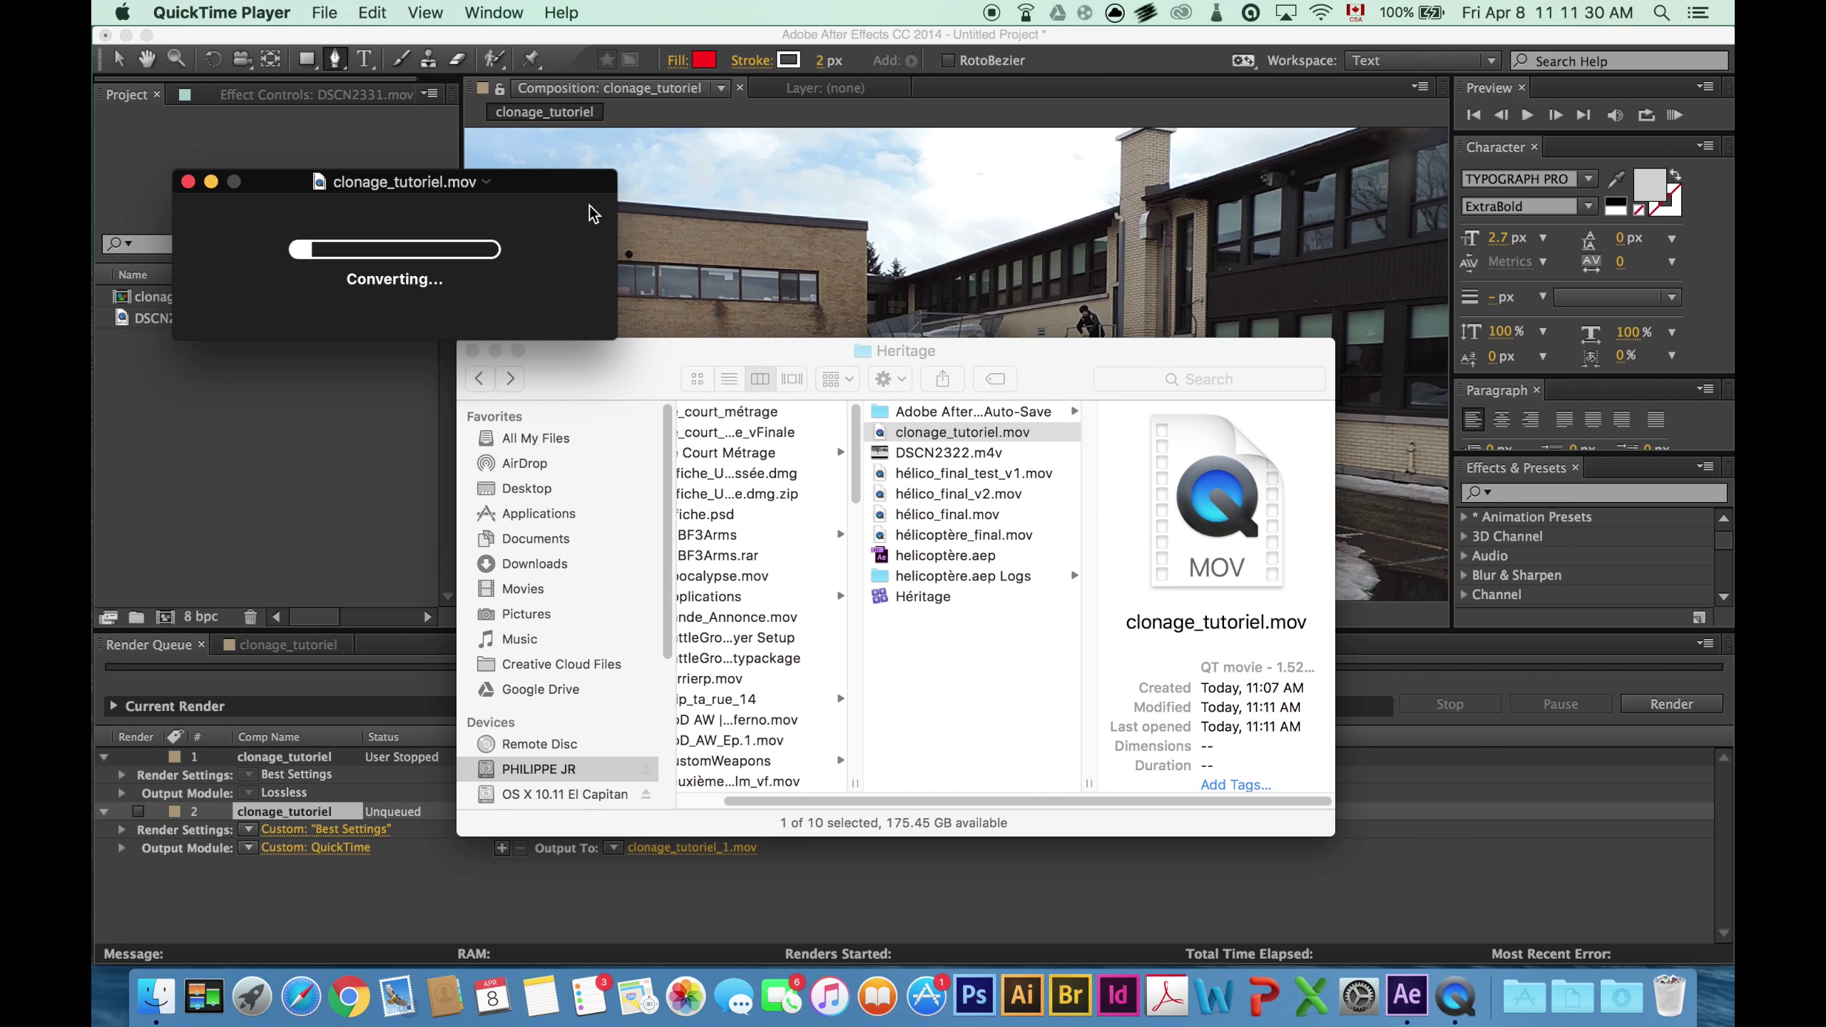
drag(571, 183, 1143, 267)
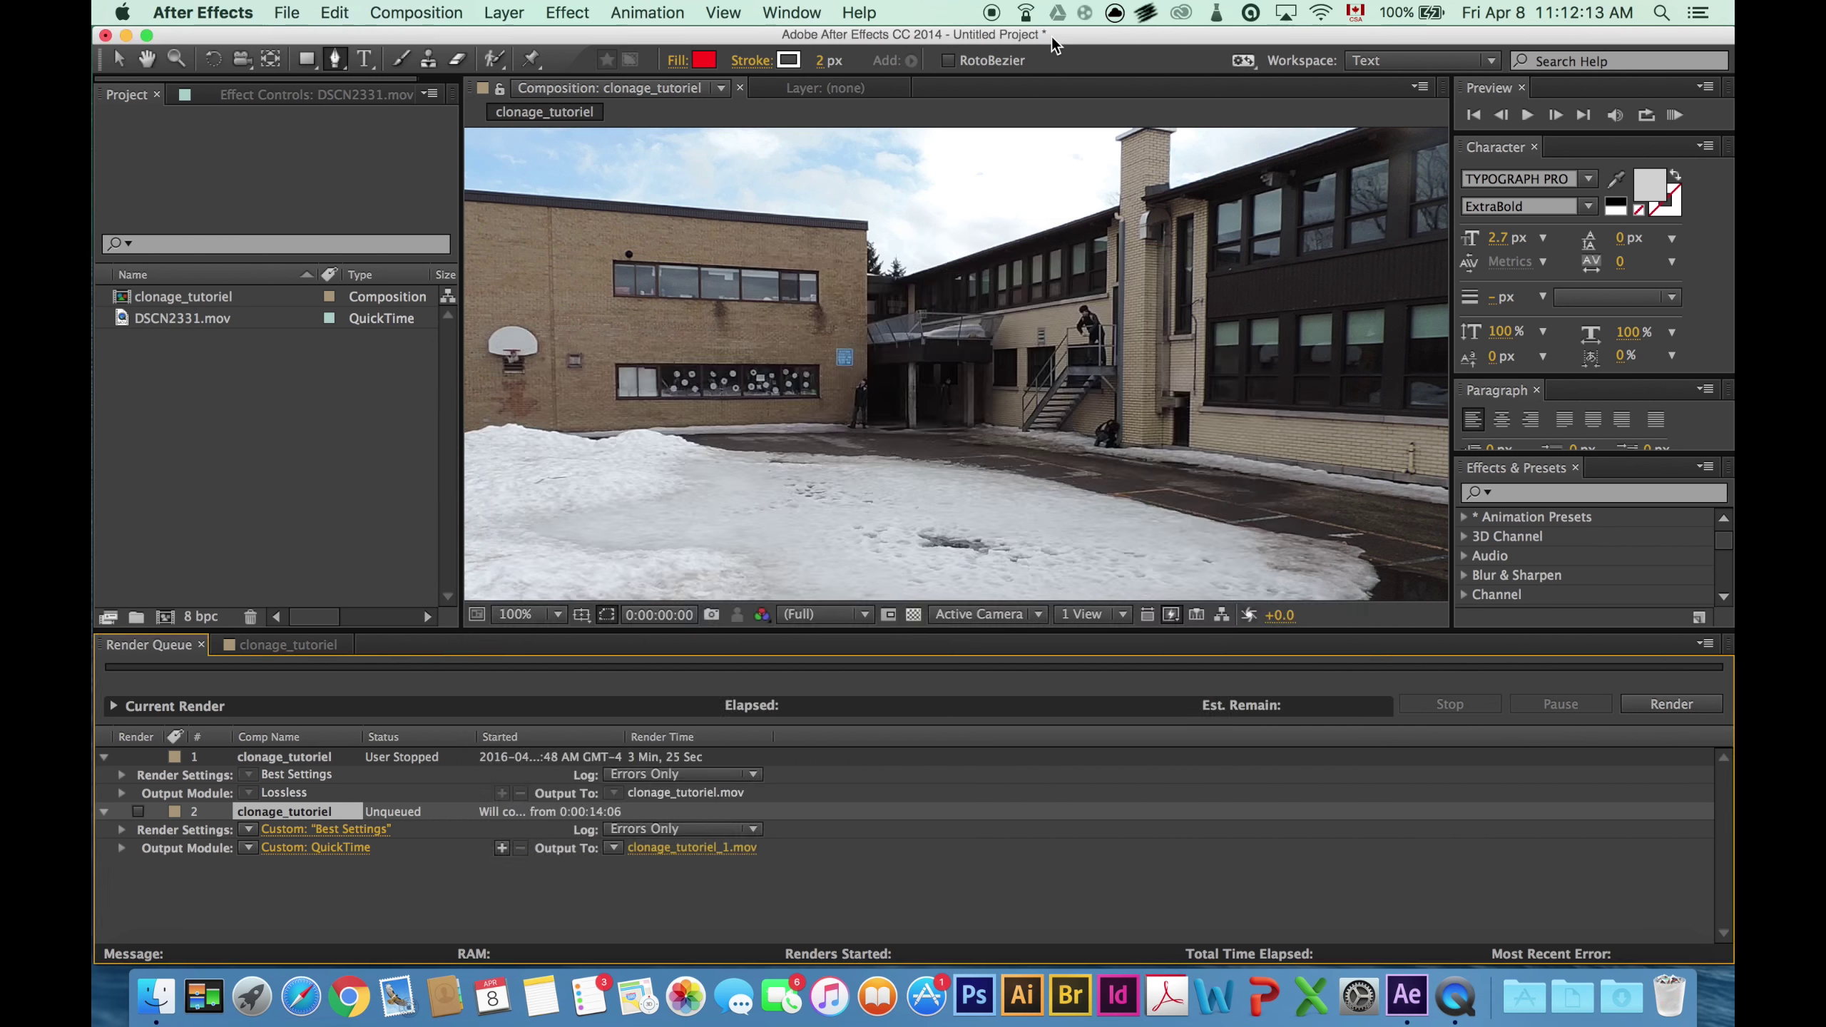
- Save the After Effects project under the name clonage_tutoriel
key(super+s)
text(clonage_tutoriel)
key(Return)
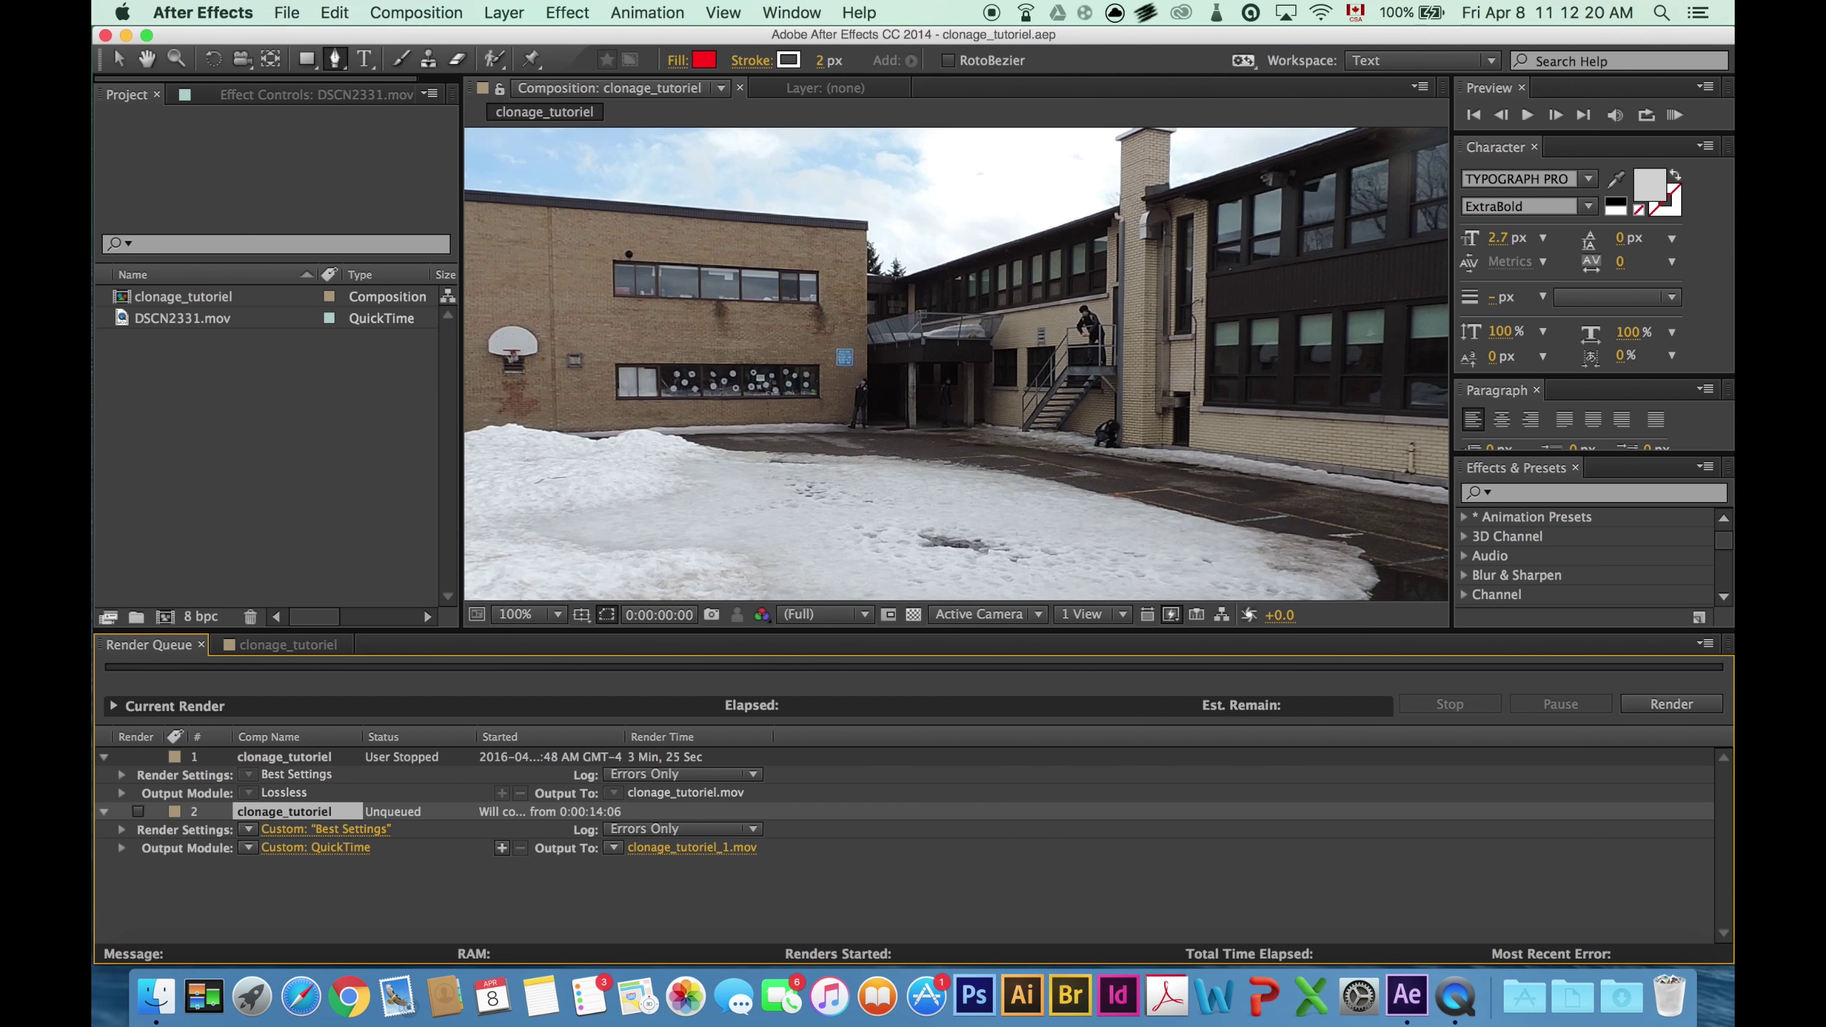
- Switch to the converted clonage_tutoriel movie in QuickTime Player and play it from the start to review the clone effect
key(ctrl+Up)
click(785, 365)
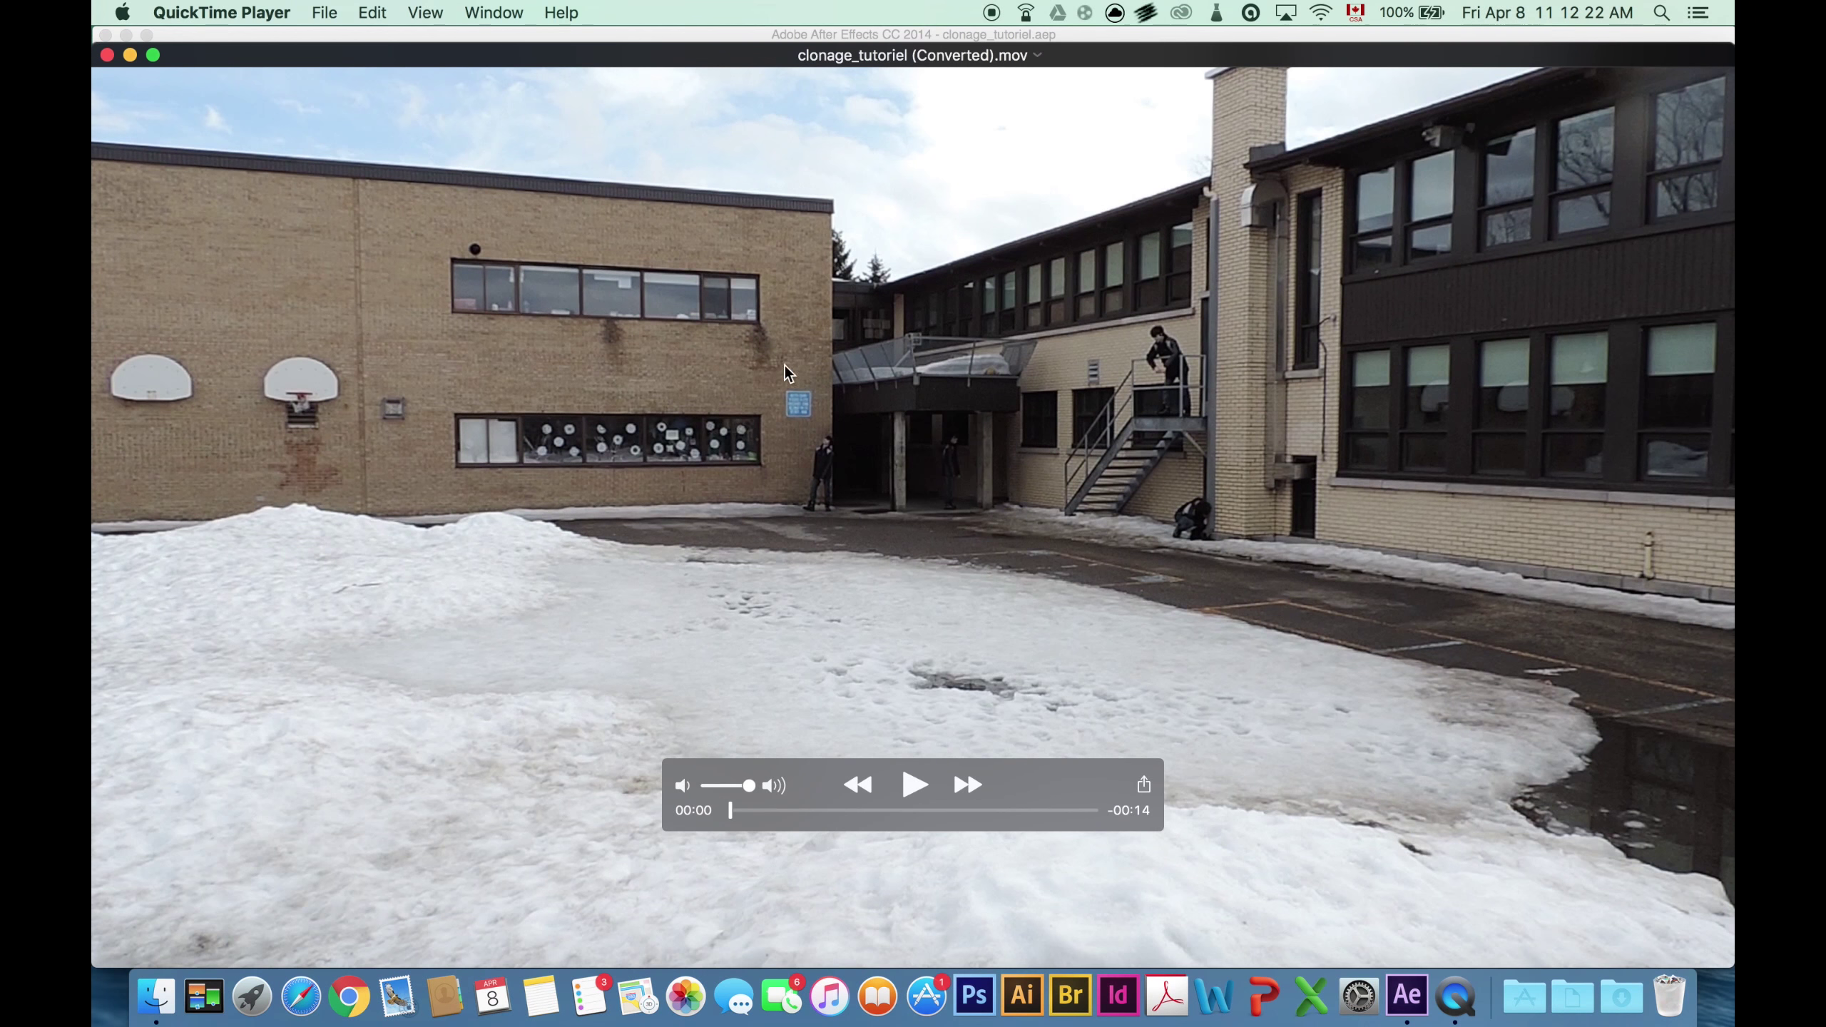
key(space)
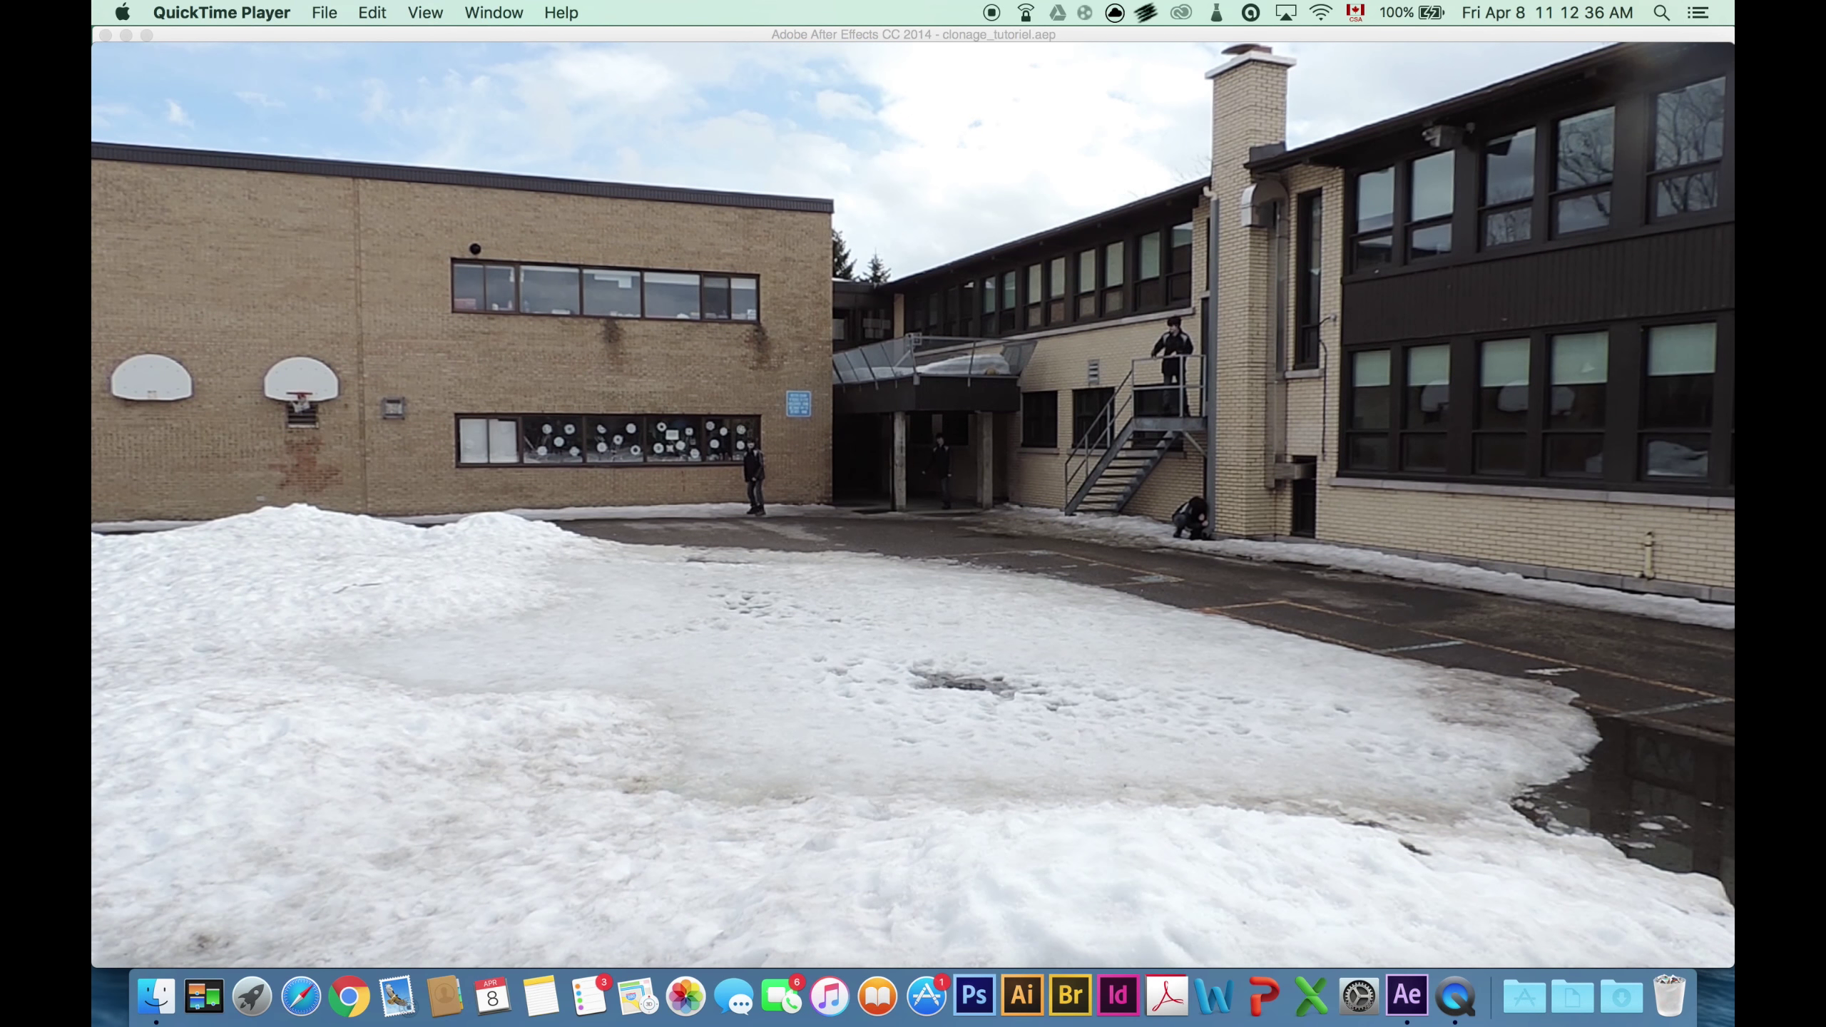
mouse_move(895, 373)
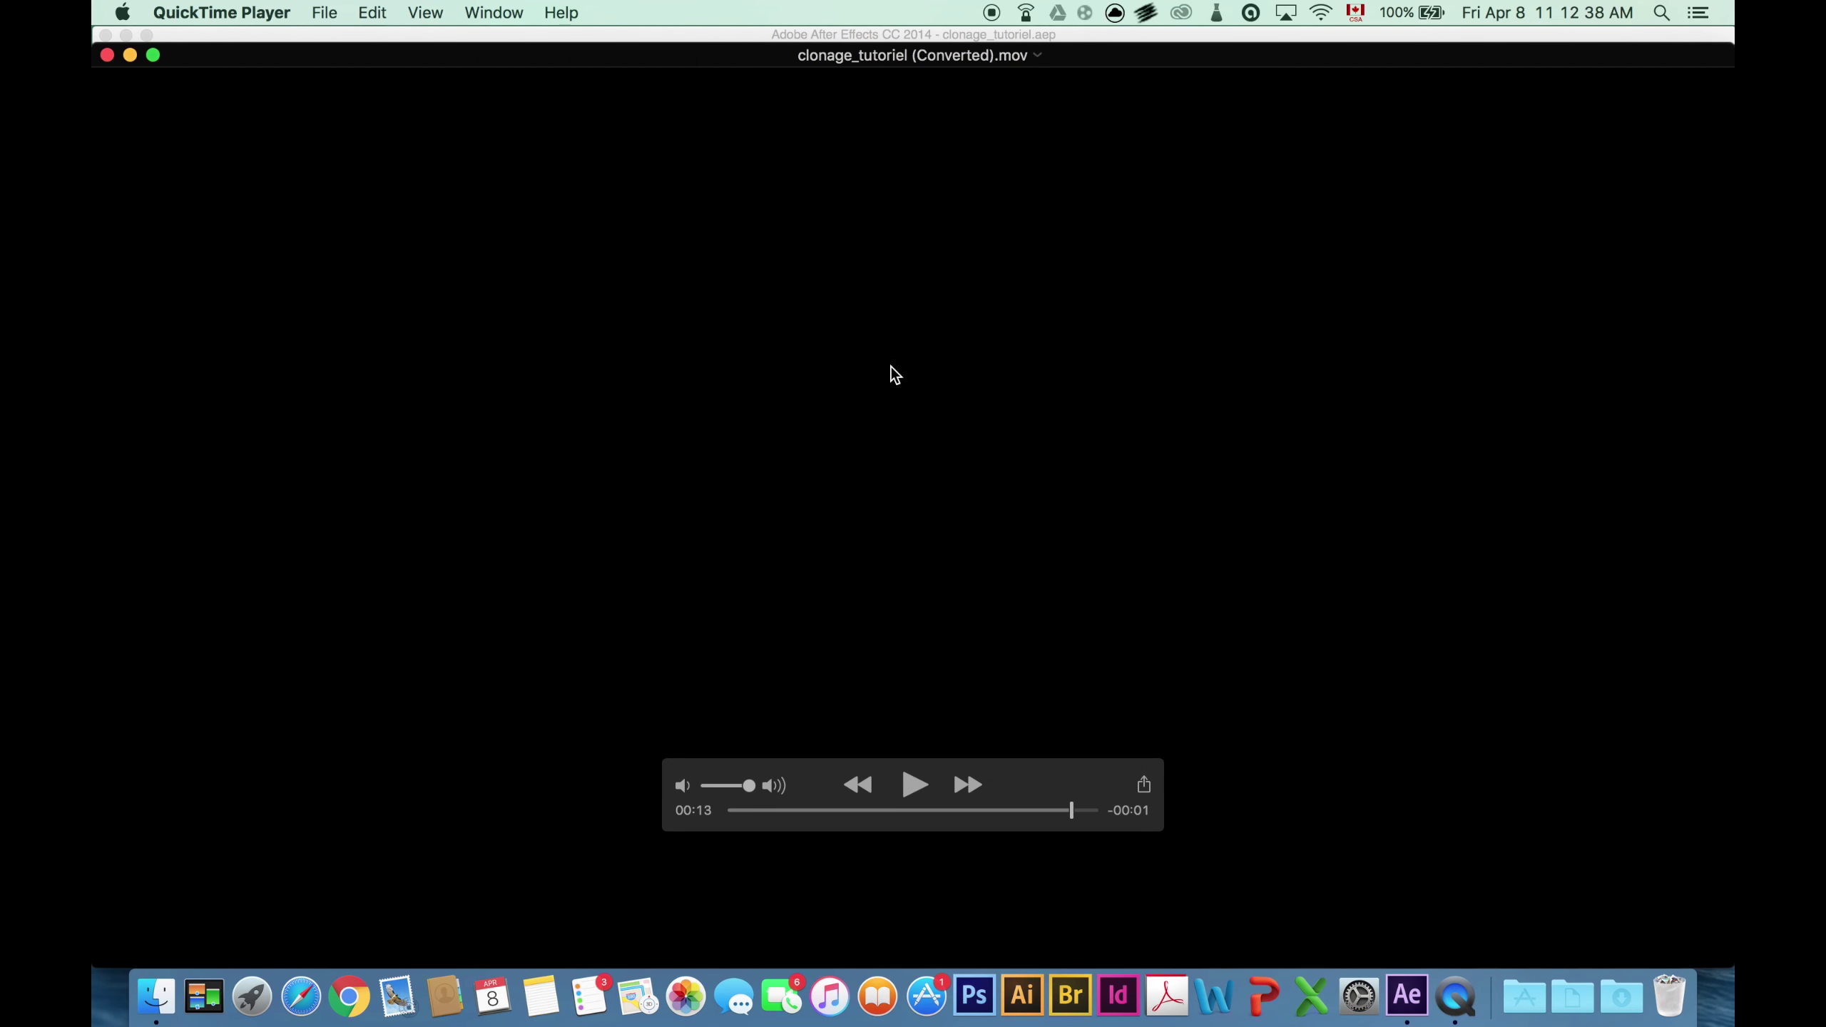